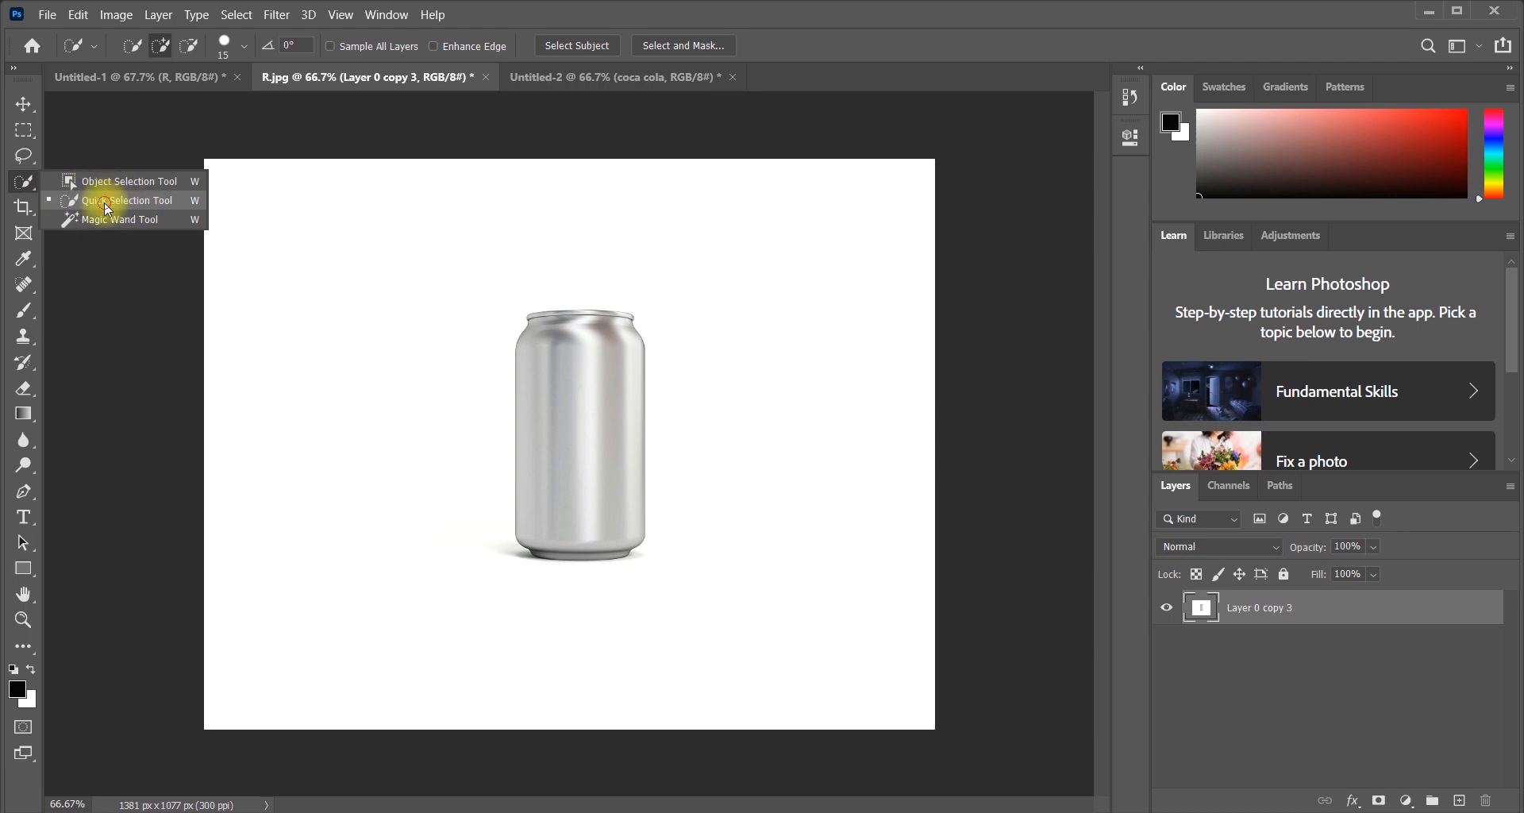
- Select the can's body with the Quick Selection tool, extending it toward the lid and excluding the base rim
click(104, 203)
click(545, 374)
key(ctrl+plus)
key(ctrl+plus)
key(ctrl+plus)
key(ctrl+plus)
key(space)
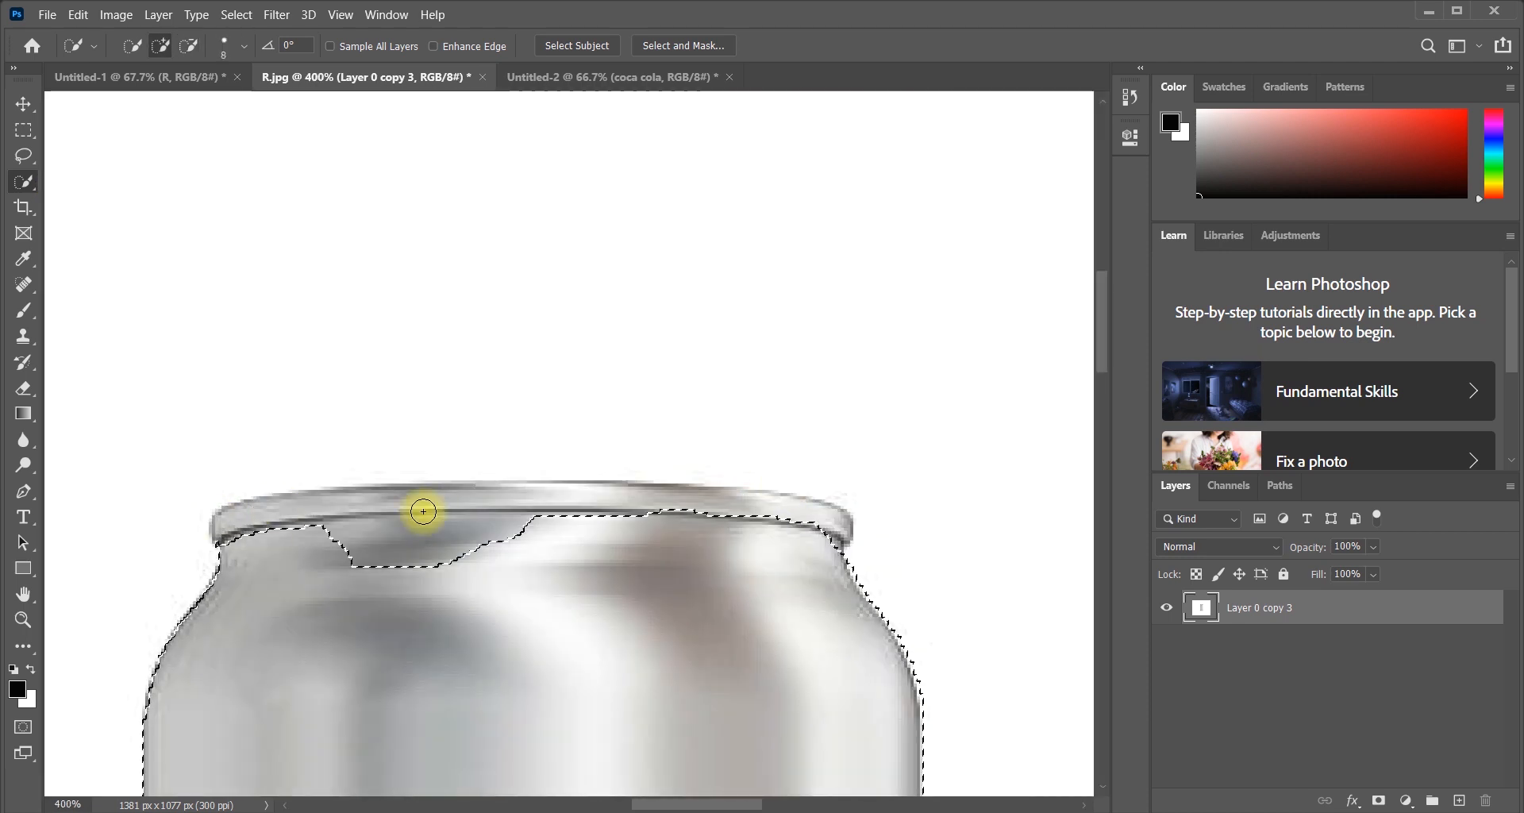
drag(422, 512, 336, 531)
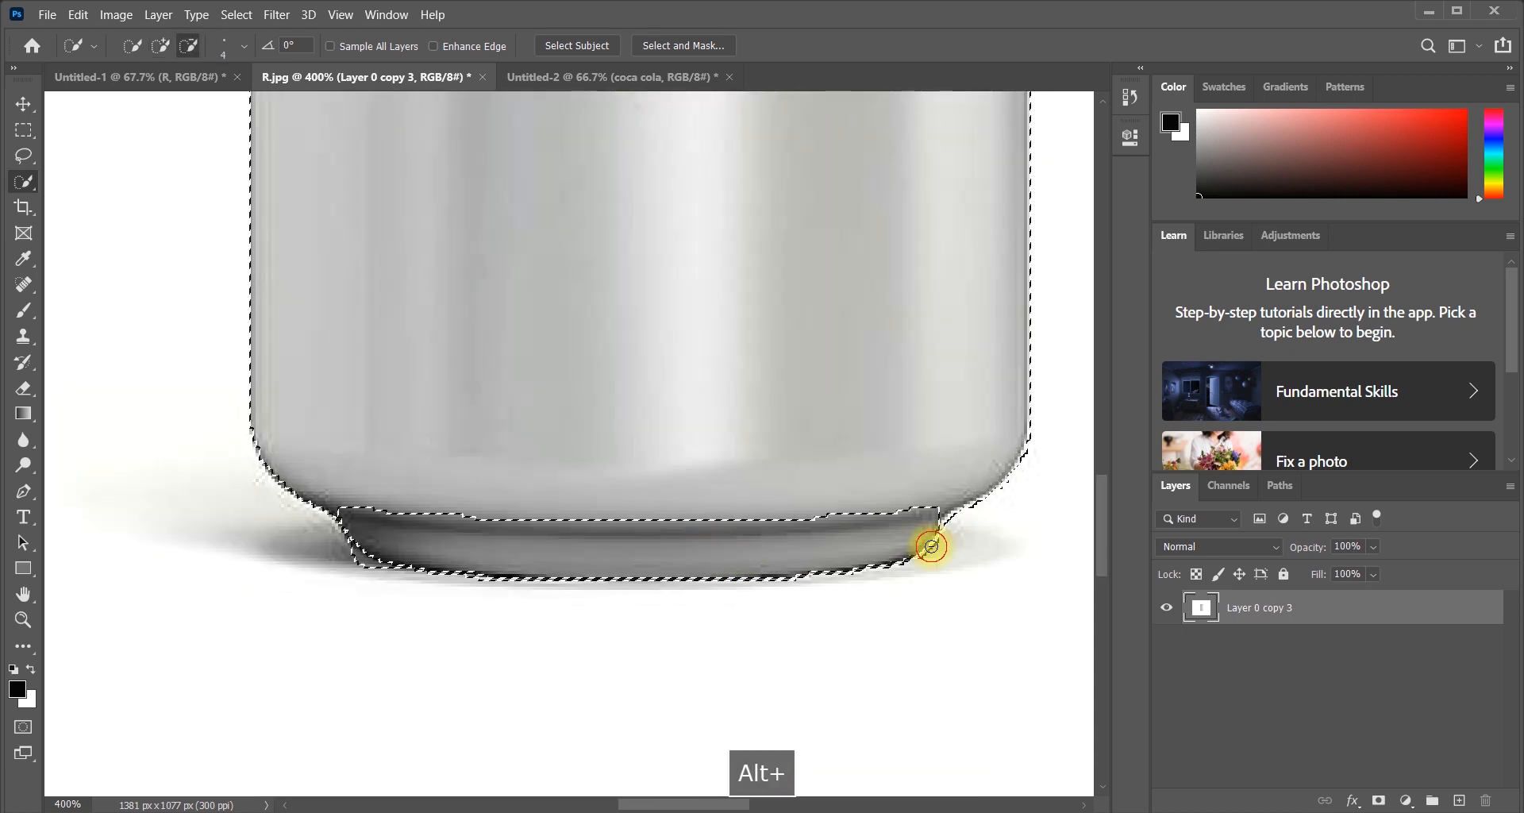
mouse_move(1021, 544)
mouse_down()
mouse_move(826, 522)
mouse_move(337, 524)
mouse_up()
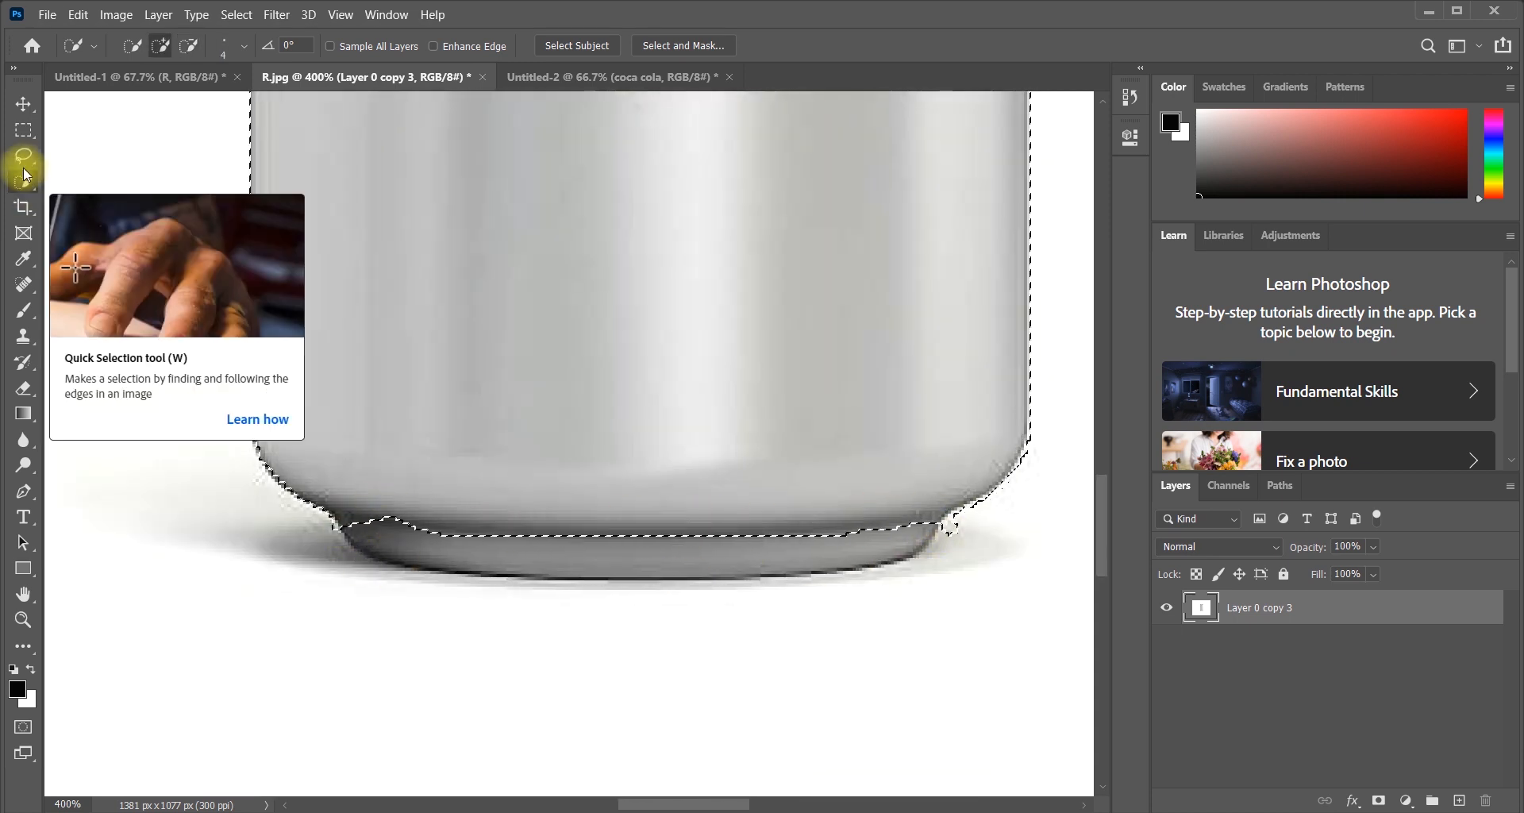
- Refine the selection's lower edge with the Lasso tool so it follows the curve above the can's base rim
click(24, 163)
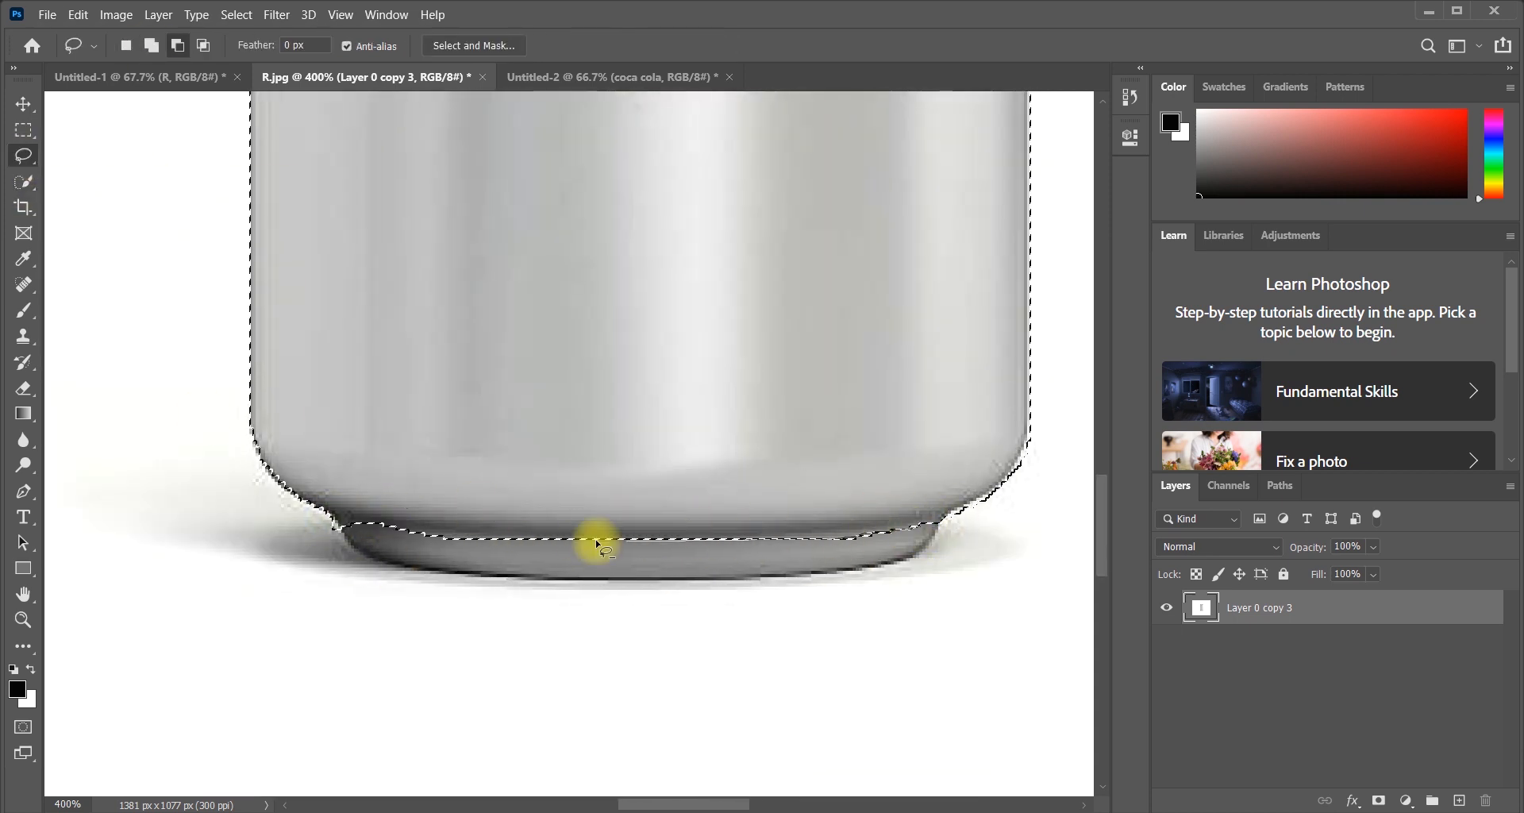
mouse_move(596, 542)
mouse_down()
mouse_move(884, 536)
mouse_move(706, 546)
mouse_move(750, 537)
mouse_up()
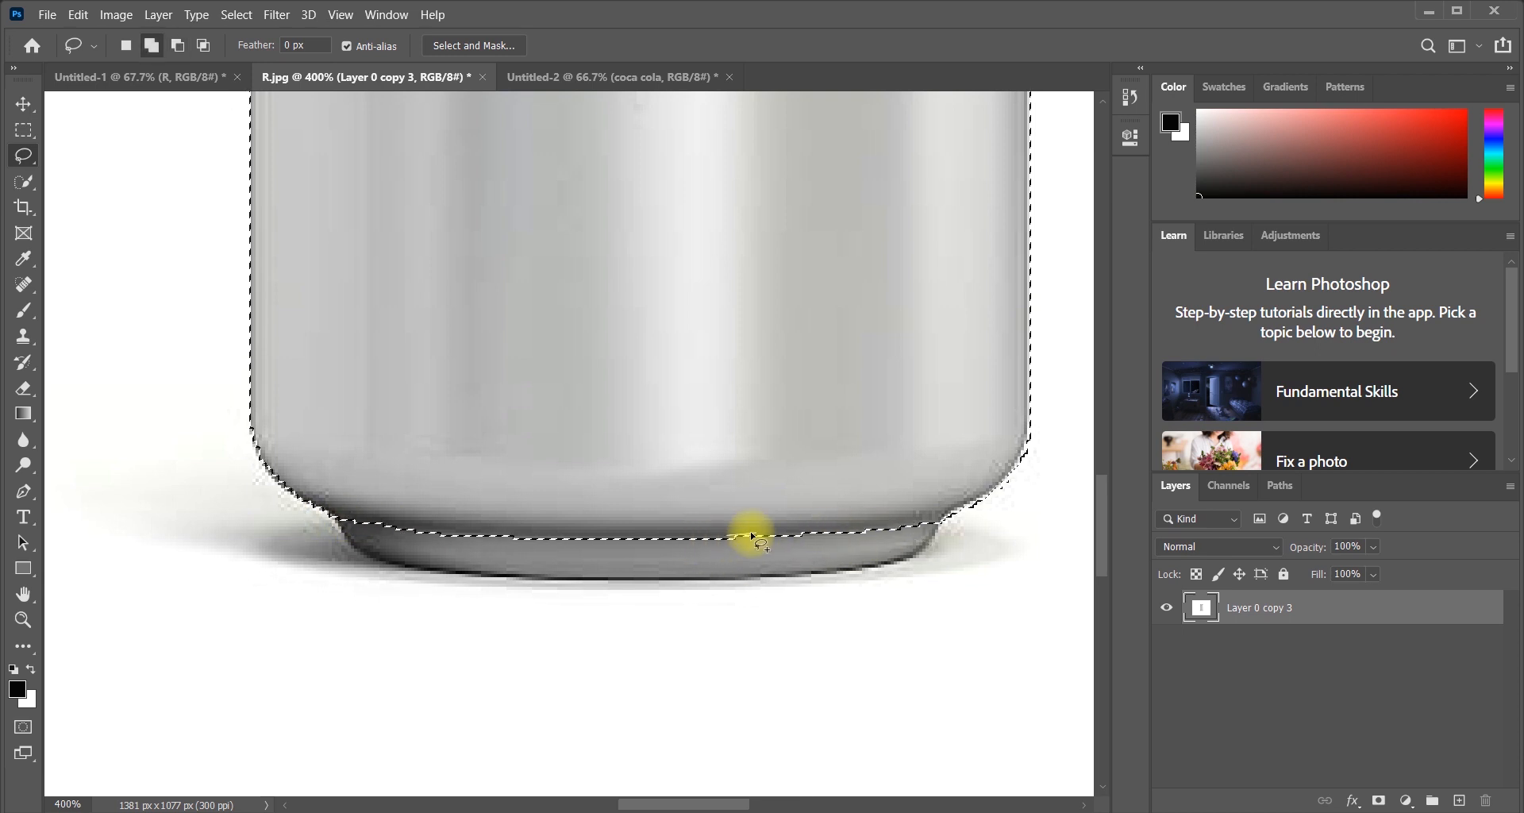
scroll(579, 536, up, 3)
drag(913, 516, 688, 525)
drag(459, 463, 627, 782)
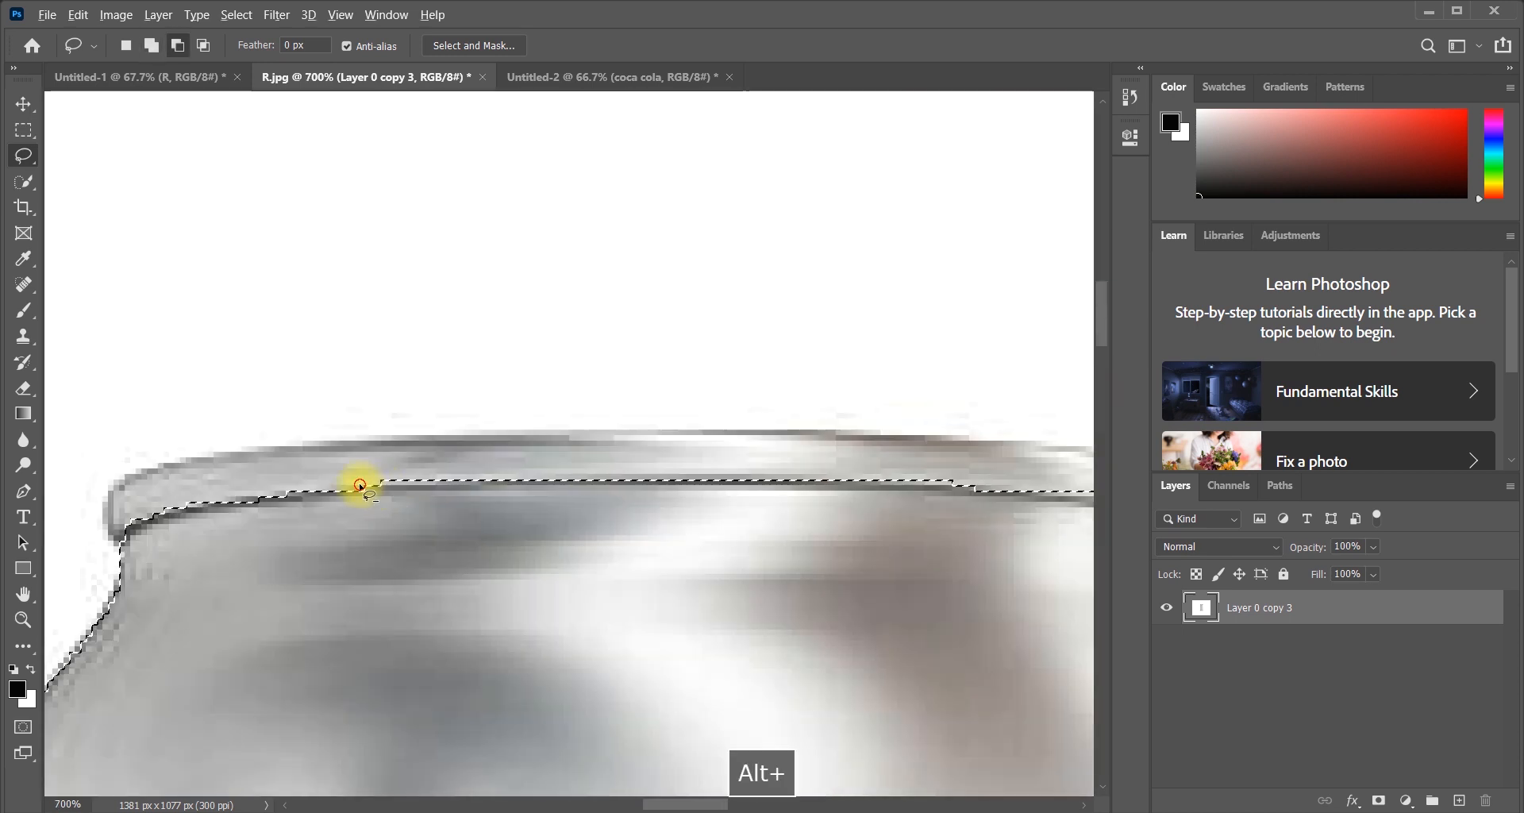
- Refine the selection's upper edge along the underside of the can's lid using a smaller Quick Selection brush
key(w)
scroll(815, 602, up, 2)
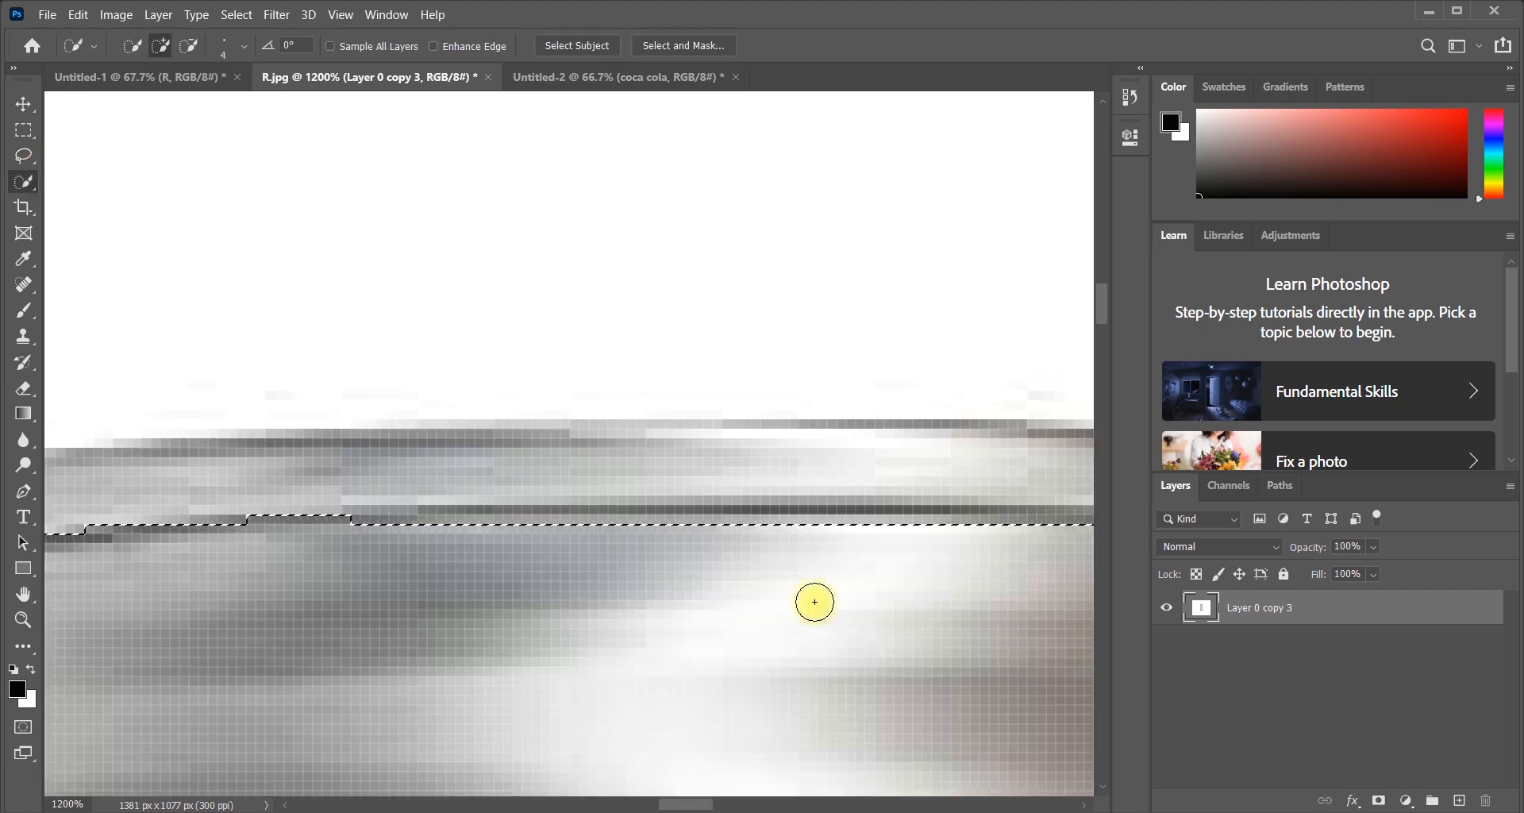
key(bracketleft)
key(bracketleft)
key(bracketleft)
drag(659, 538, 241, 537)
drag(727, 530, 422, 530)
drag(476, 530, 714, 531)
drag(1032, 532, 685, 542)
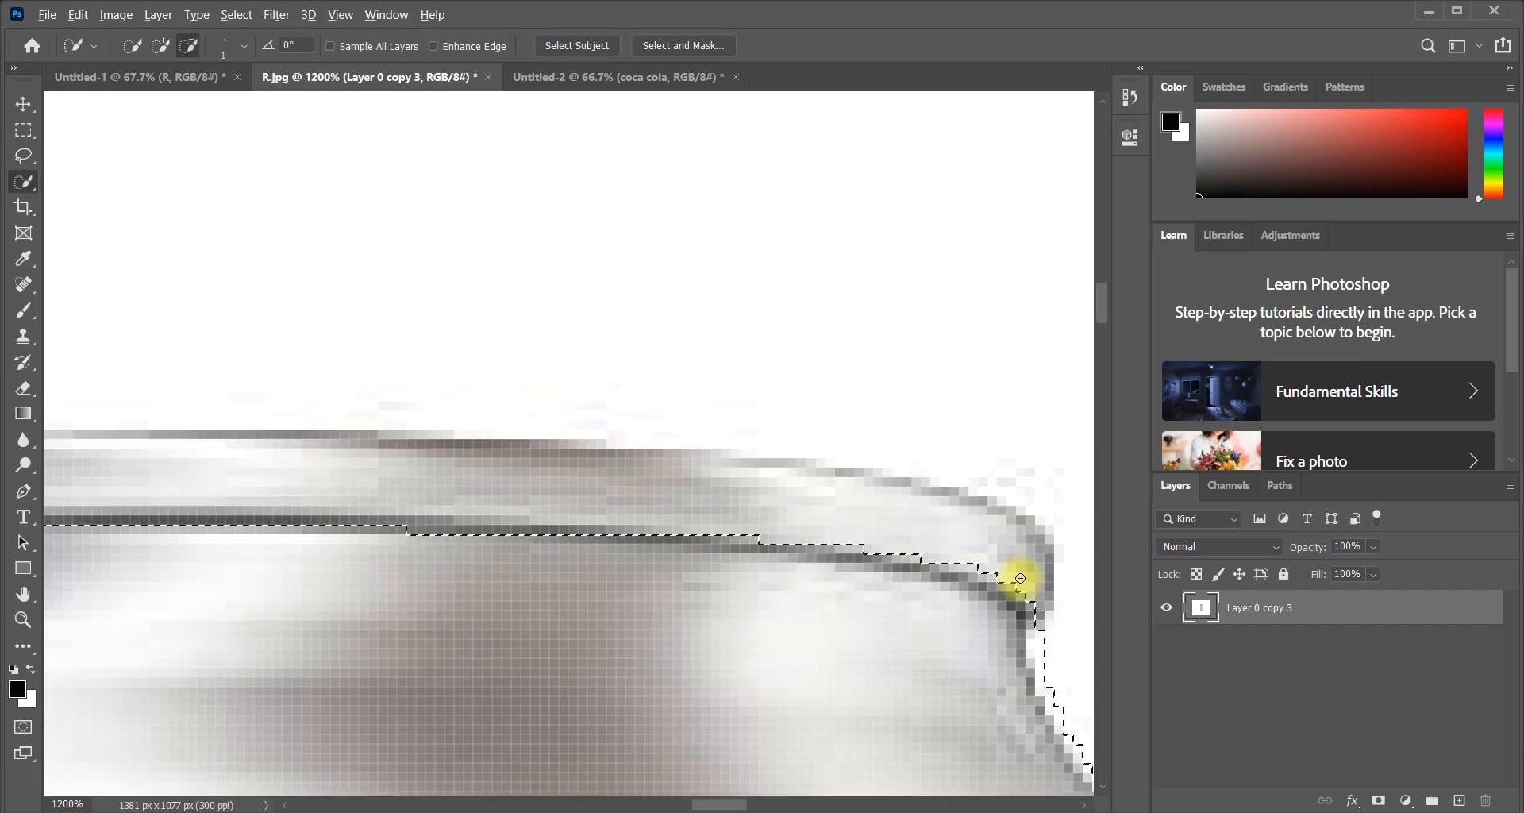
drag(1020, 578, 442, 585)
key(ctrl+0)
key(v)
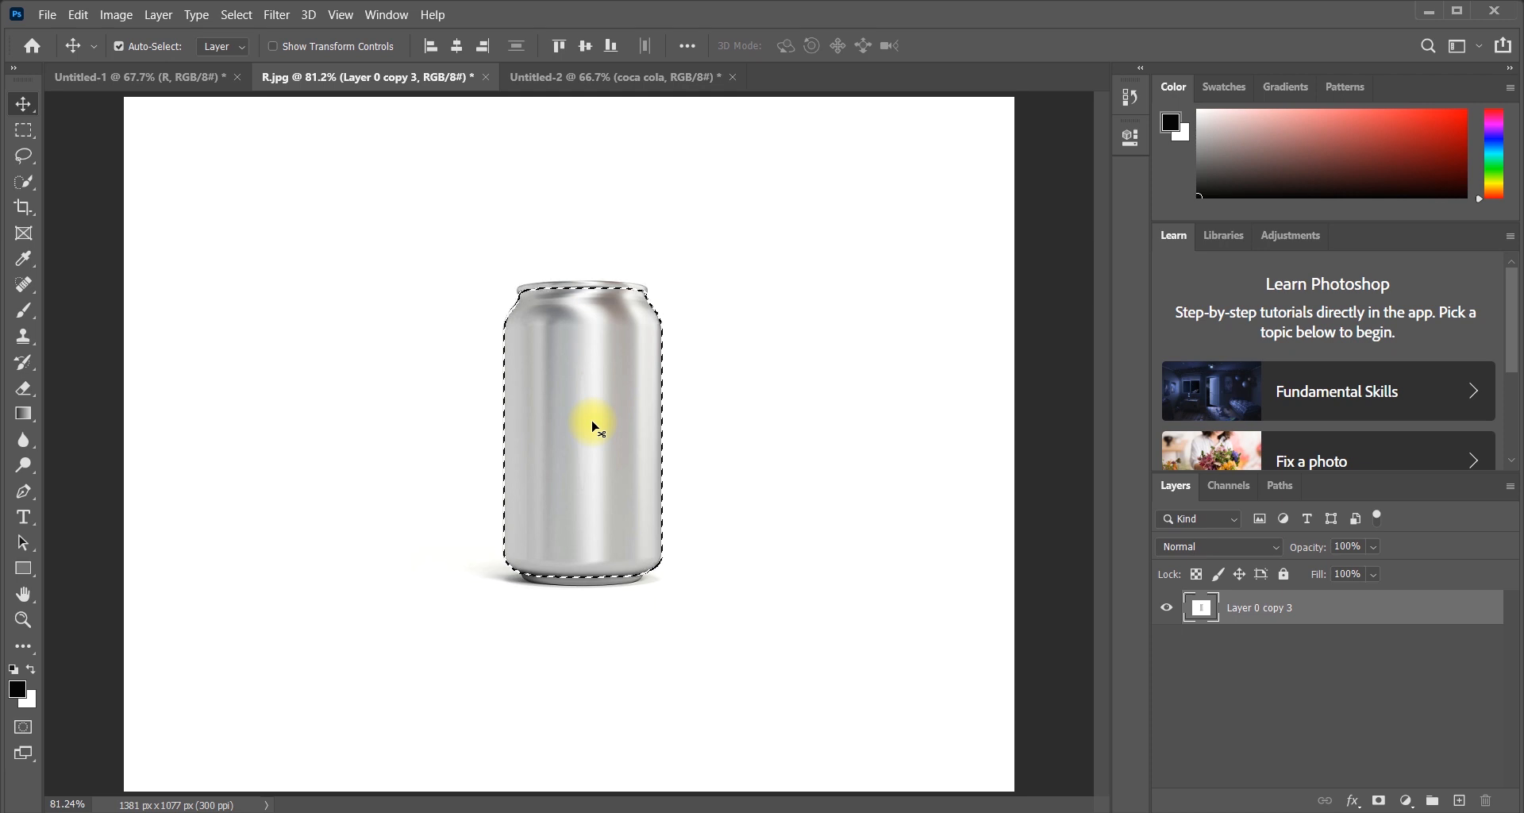
- Bring the coca cola label layer from the Untitled-2 document into R.jpg, above the can
click(570, 75)
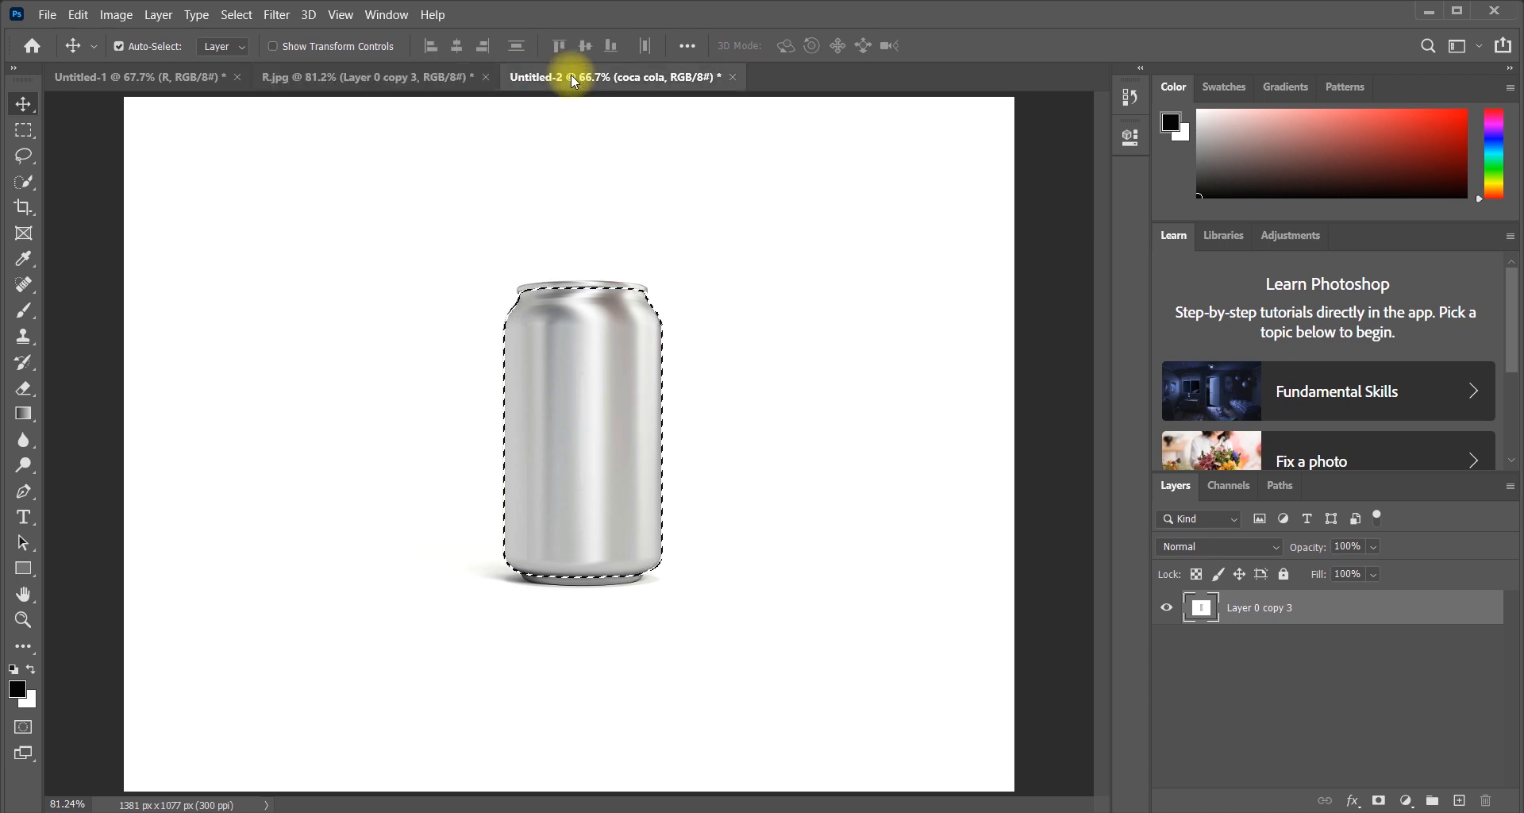
drag(656, 382, 492, 231)
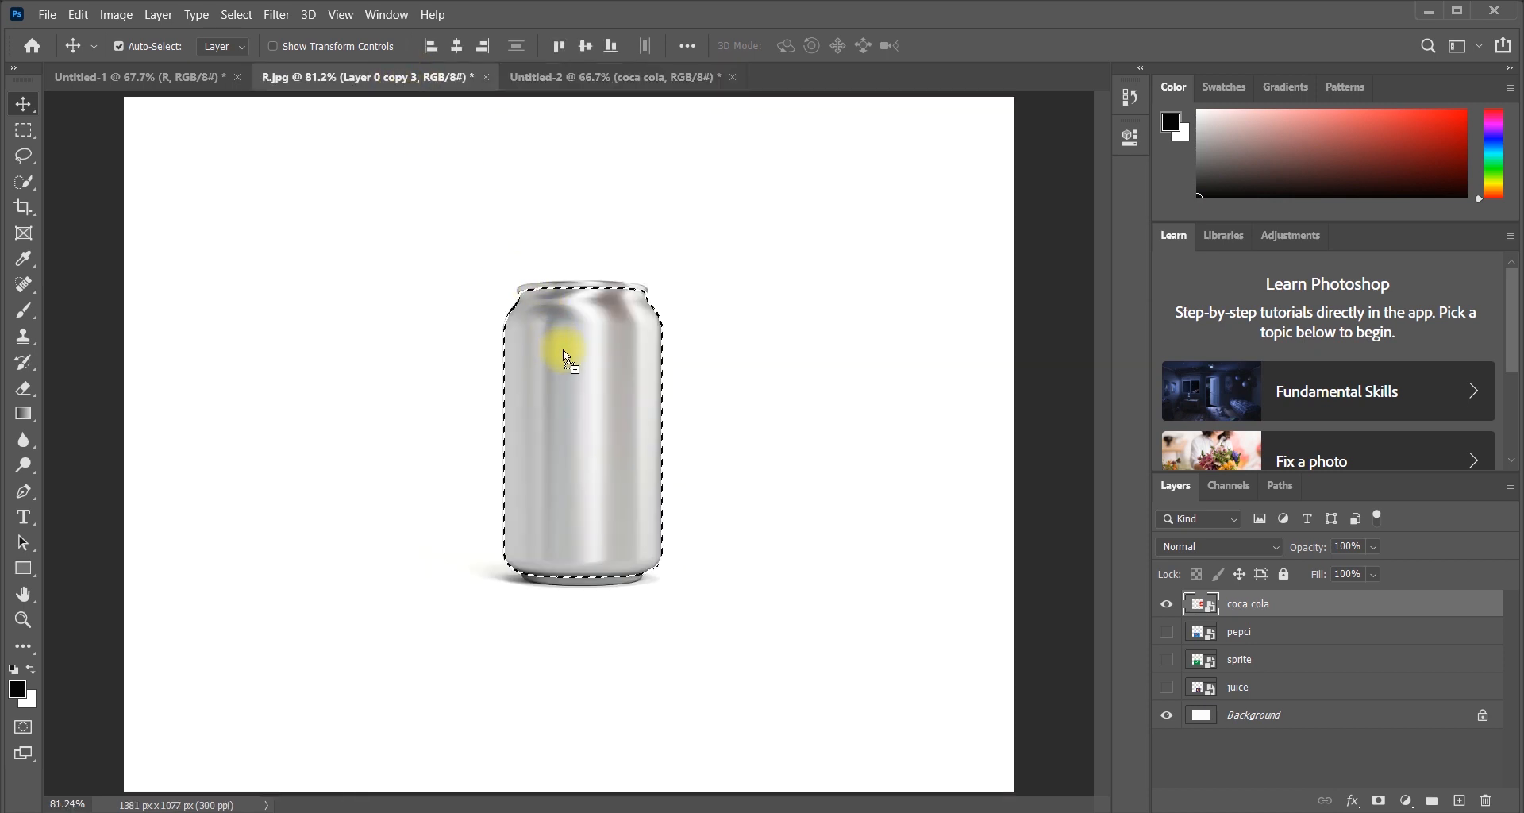
drag(563, 351, 620, 369)
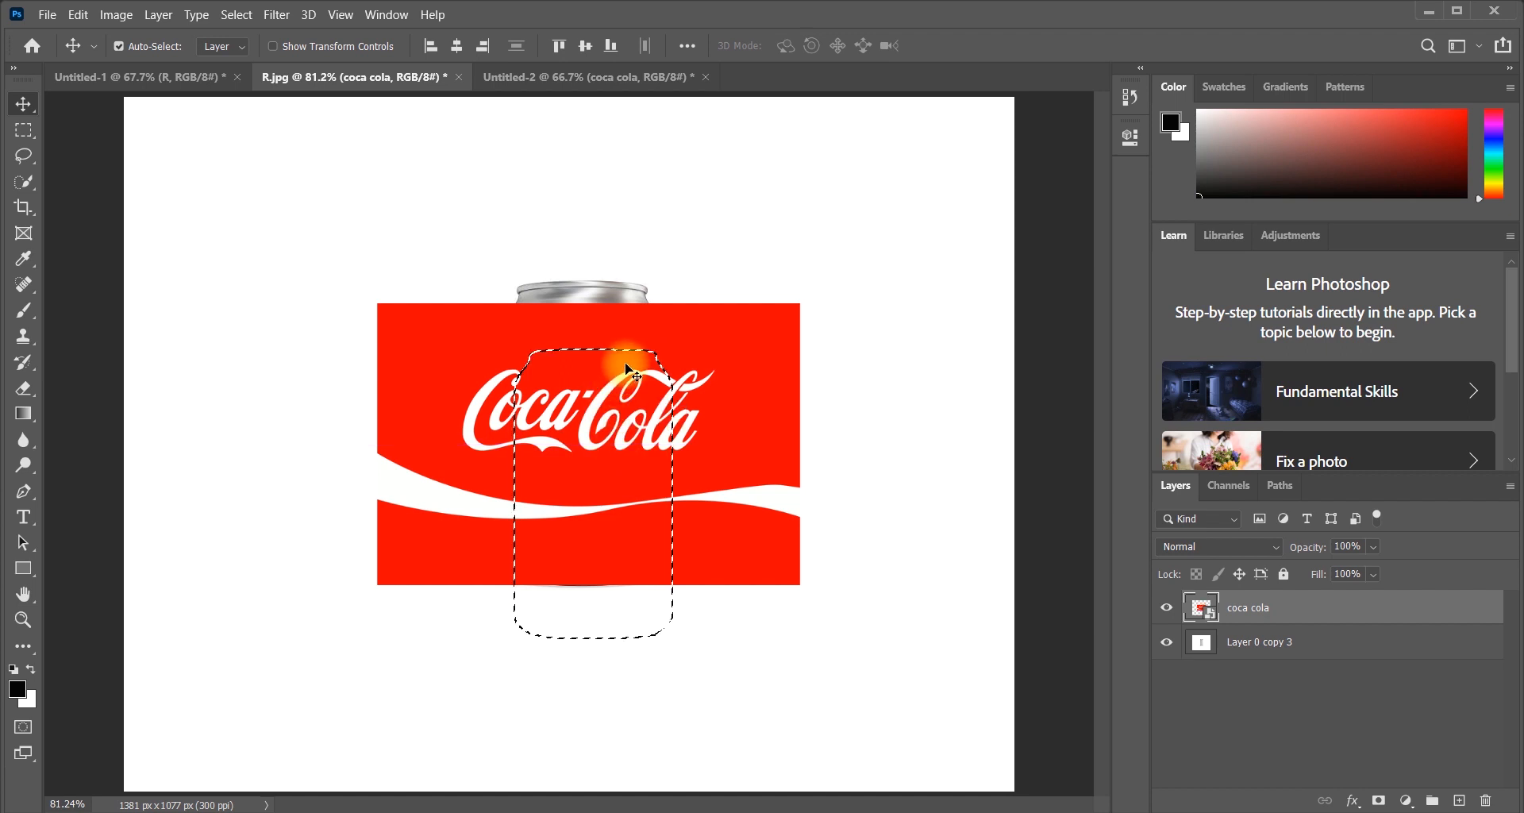
- Try to reposition the Coca-Cola label lower over the can, and undo each move
key(ctrl+t)
drag(736, 328, 734, 377)
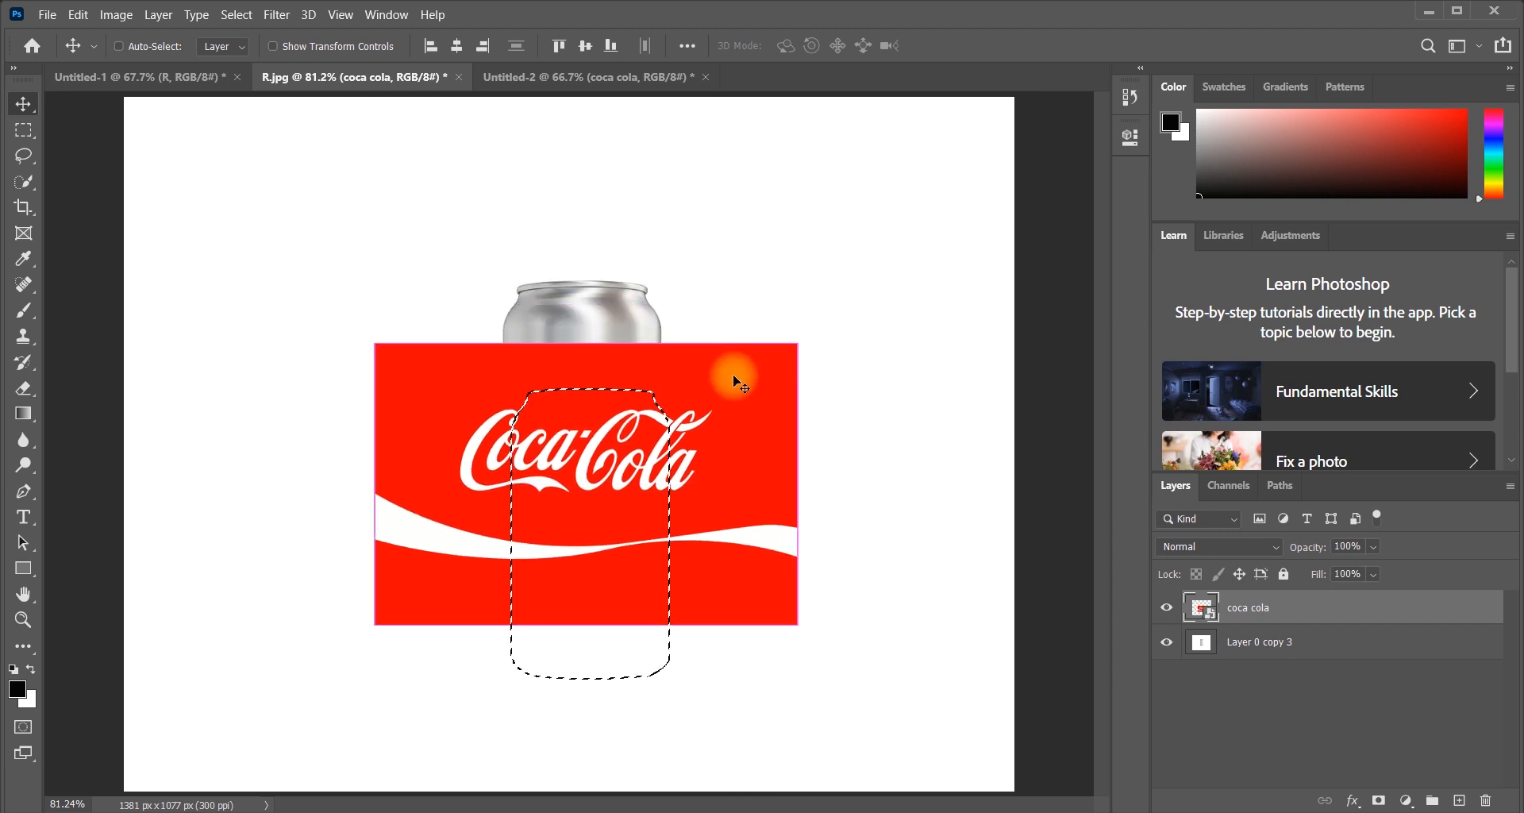
key(ctrl+z)
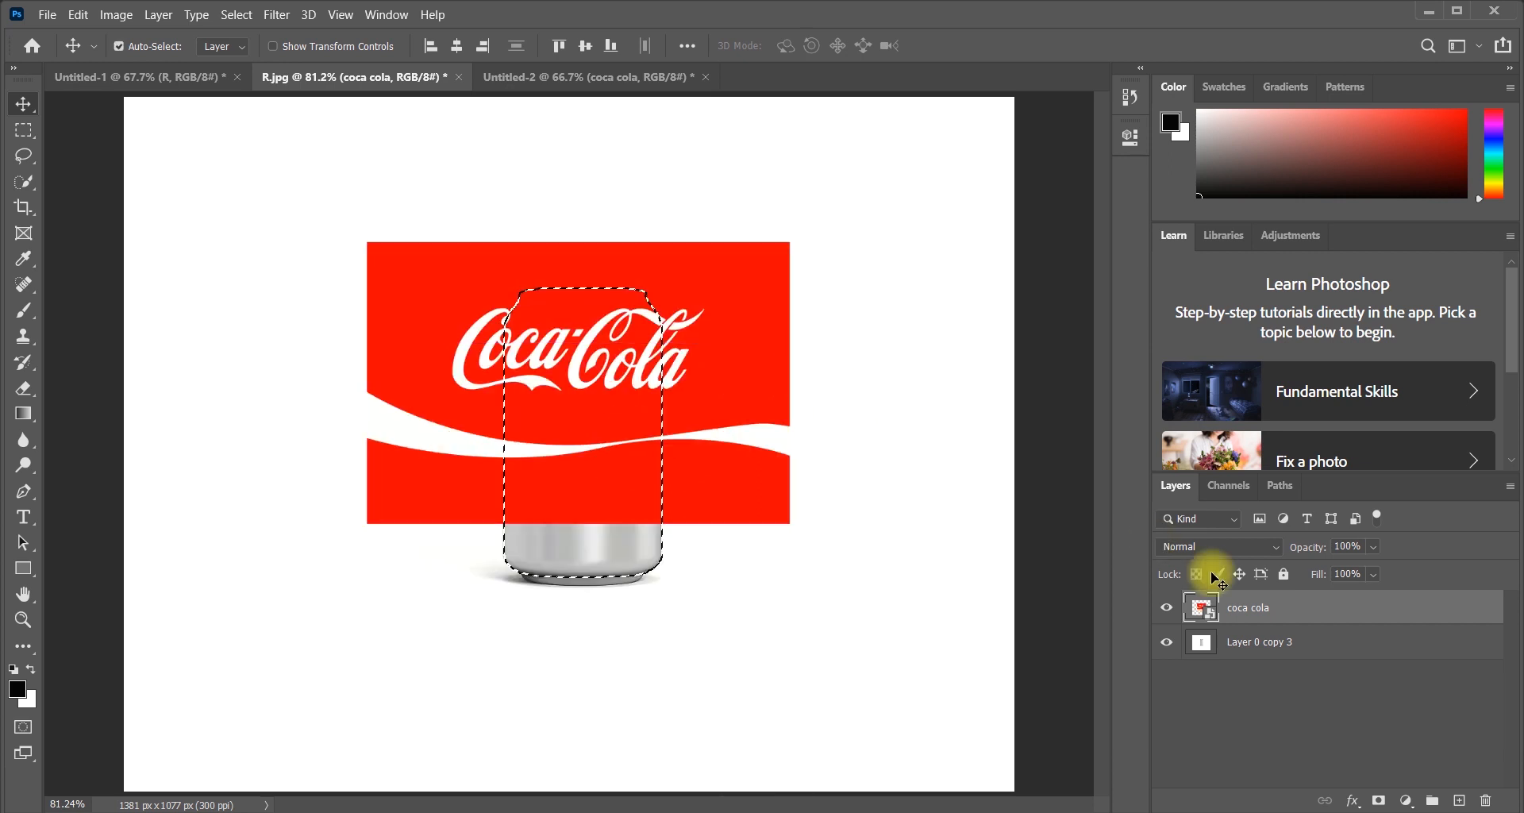
click(1235, 642)
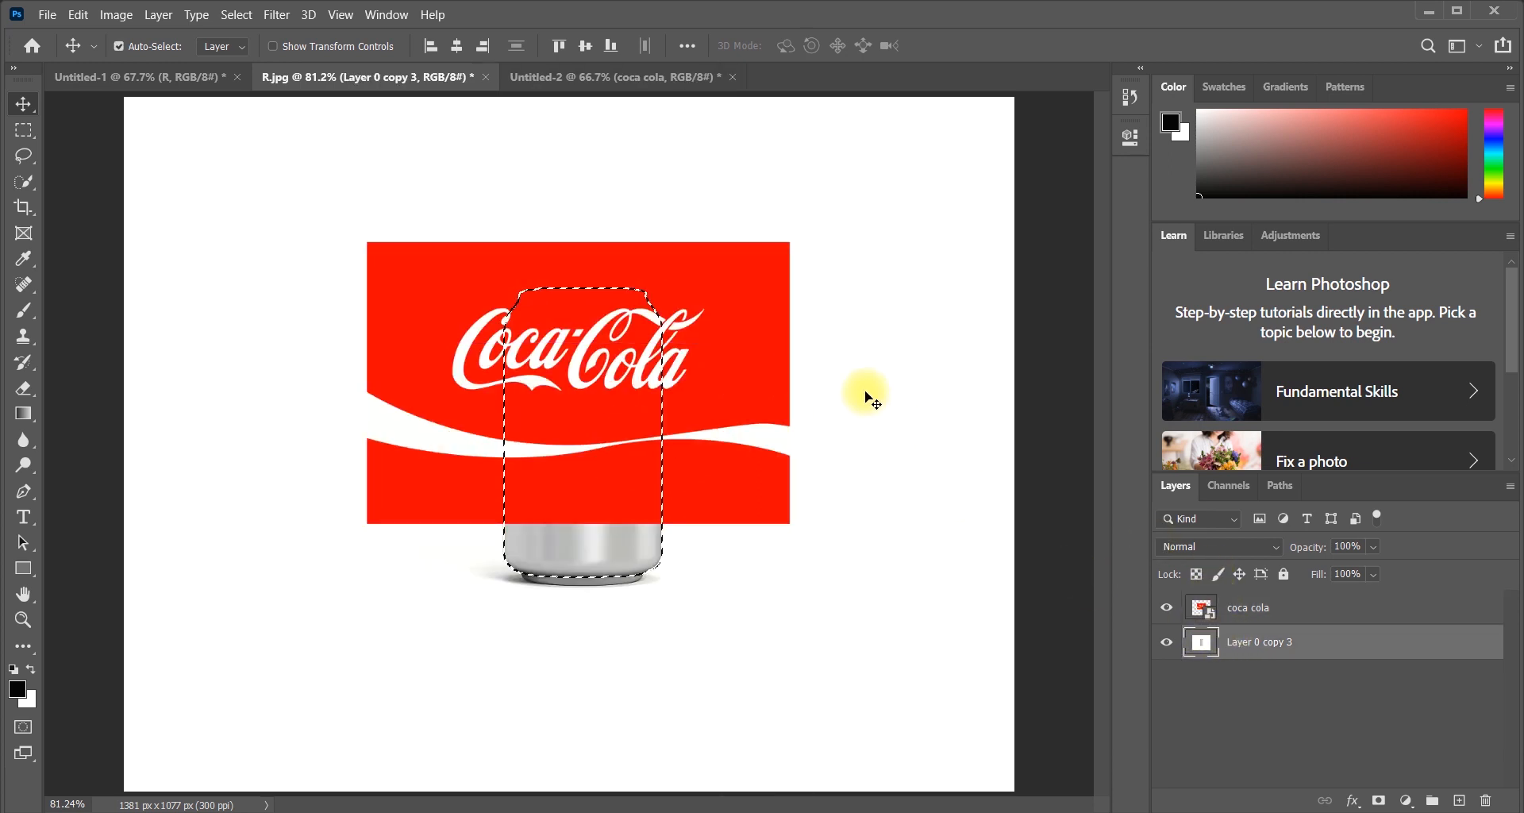
drag(704, 319, 721, 379)
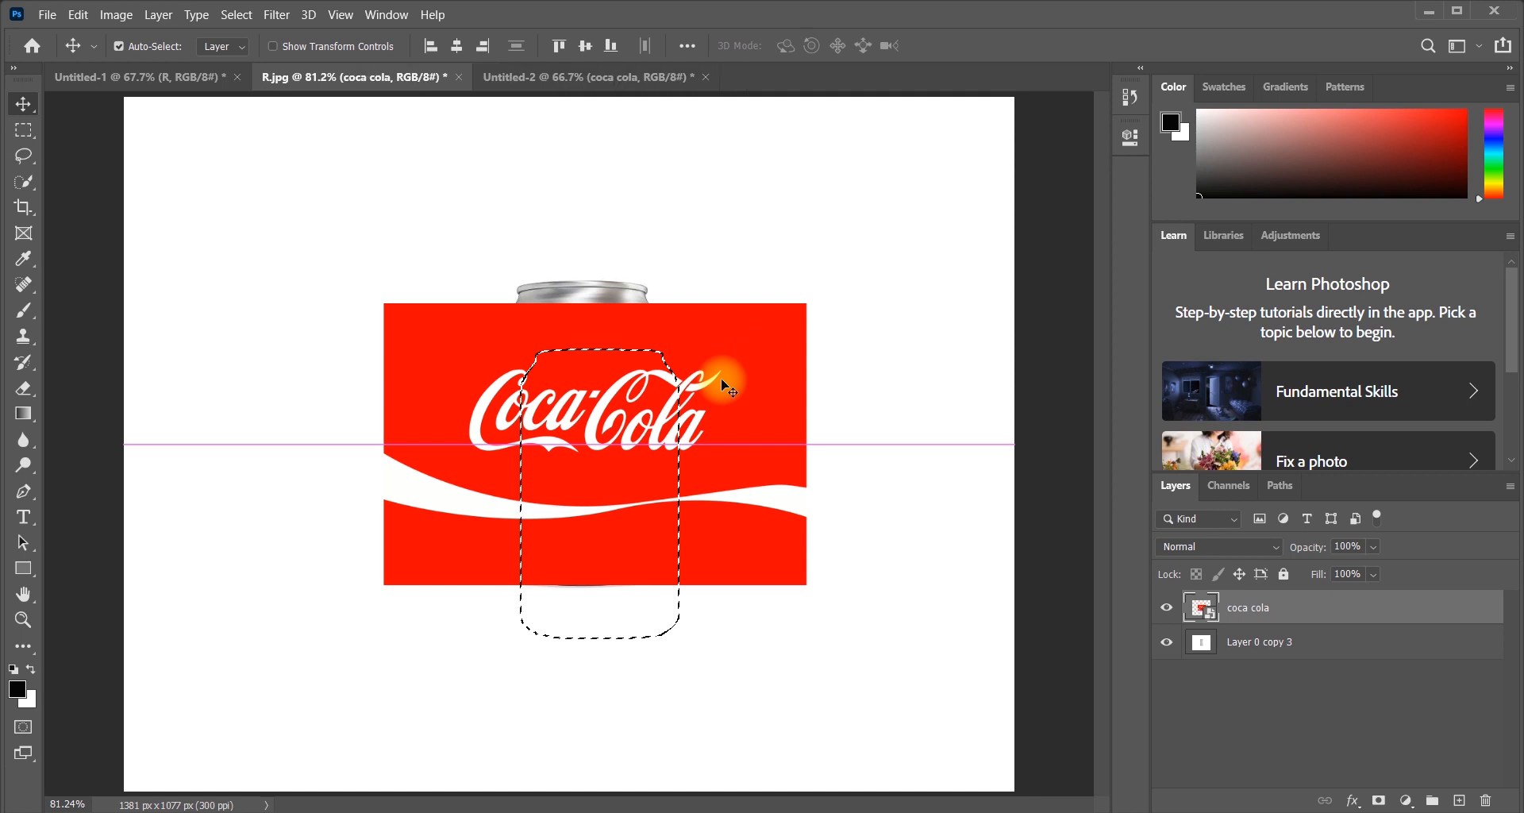
key(ctrl+z)
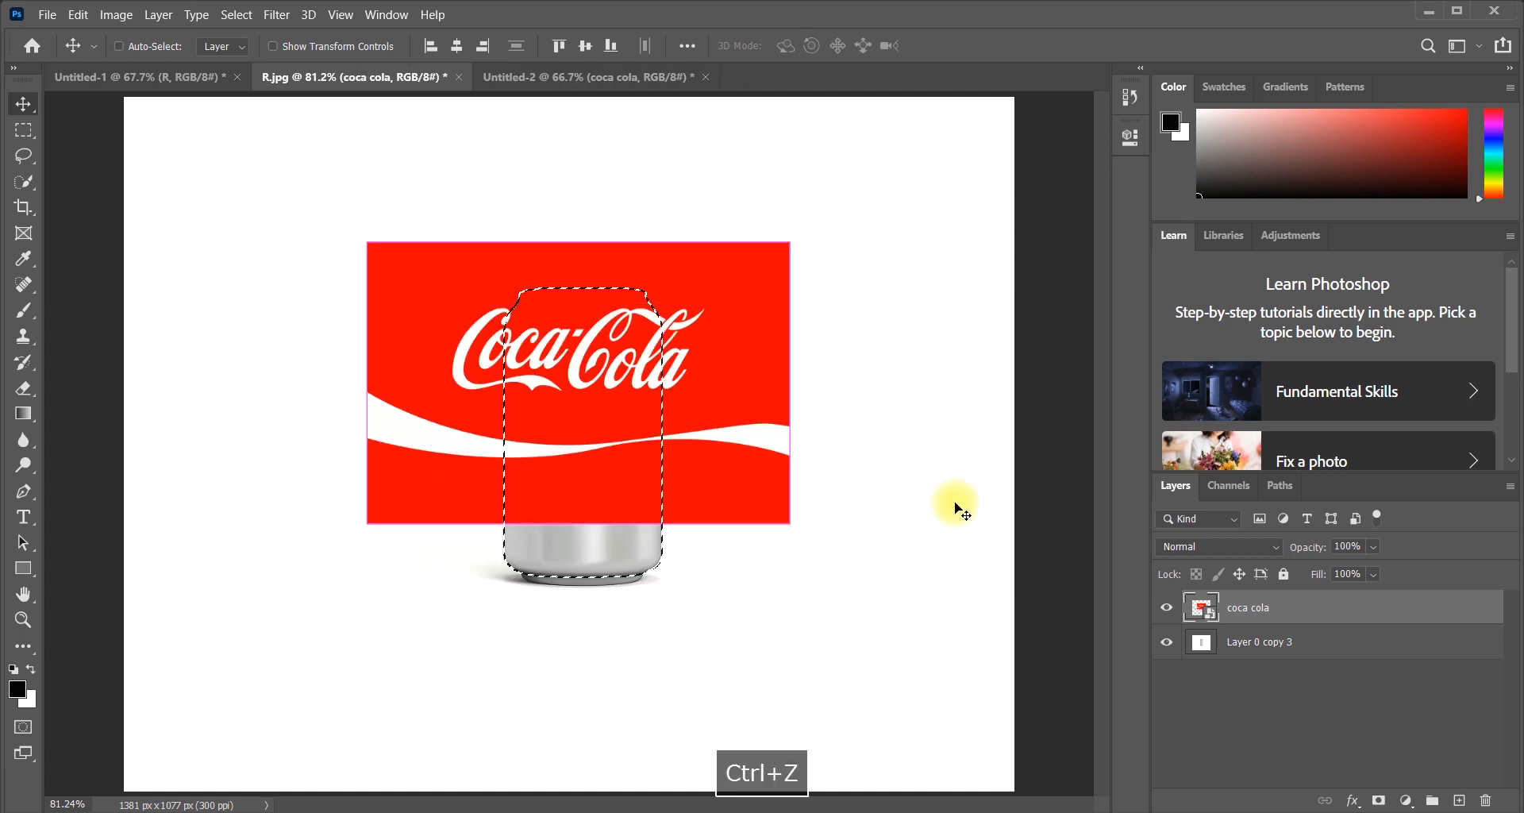
- Try placing the coca cola layer beneath Layer 0 copy 3, and restore its order and visibility
click(1166, 608)
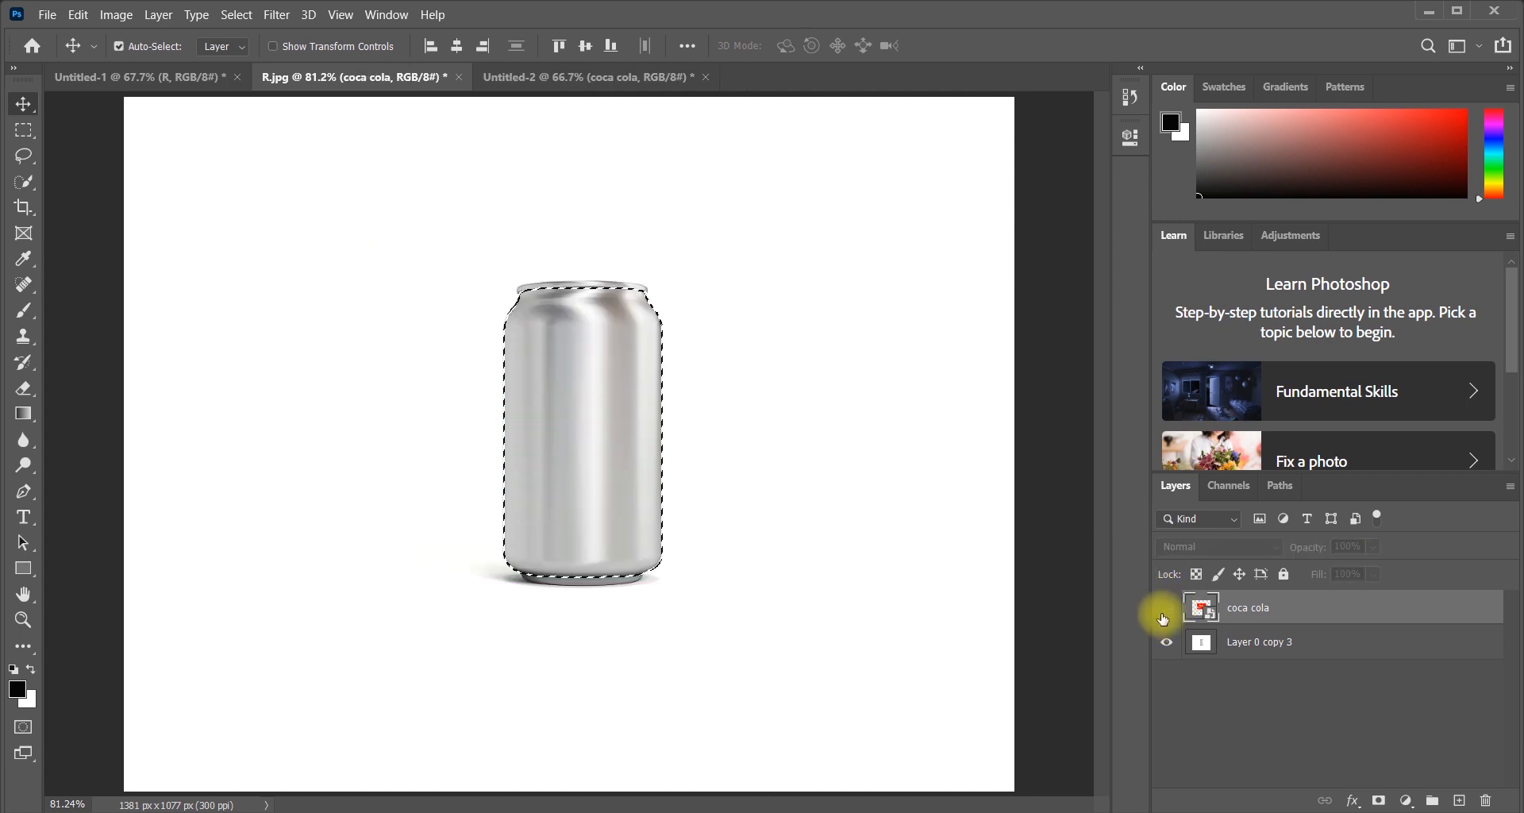
drag(1282, 620, 1281, 670)
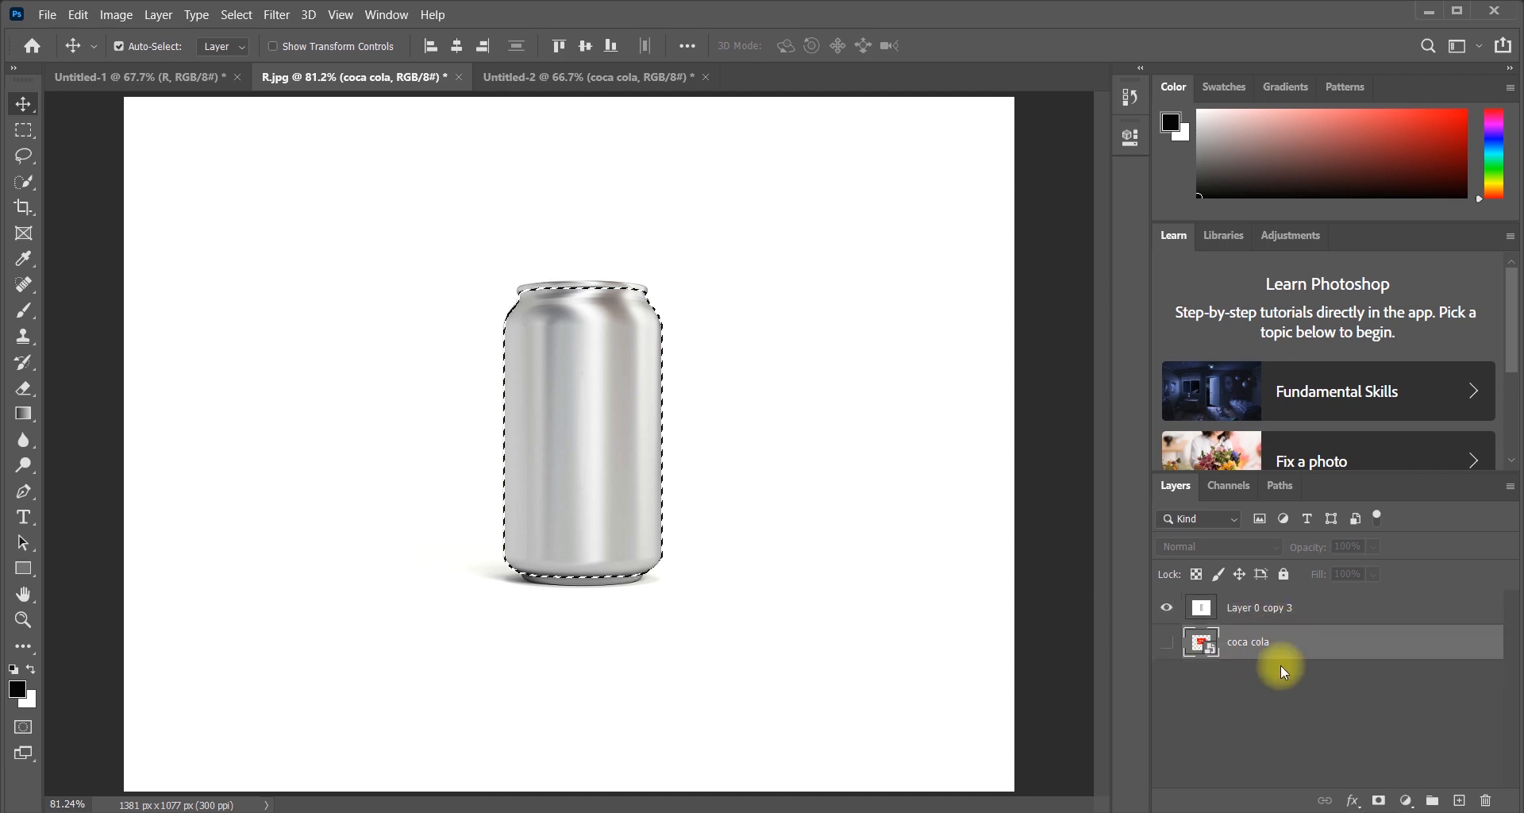
click(1167, 647)
drag(1265, 639, 1252, 598)
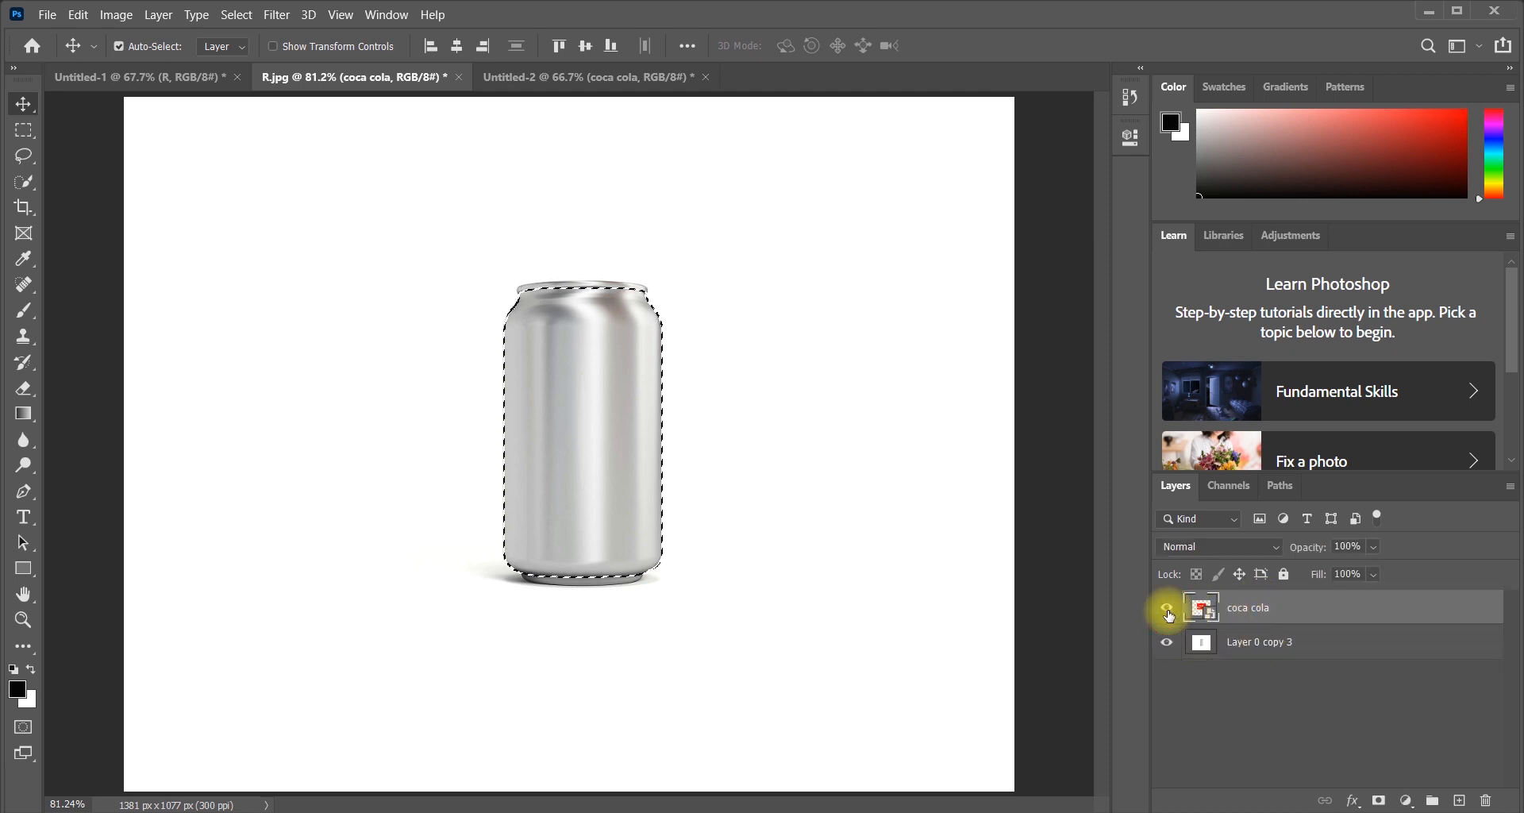
click(1167, 610)
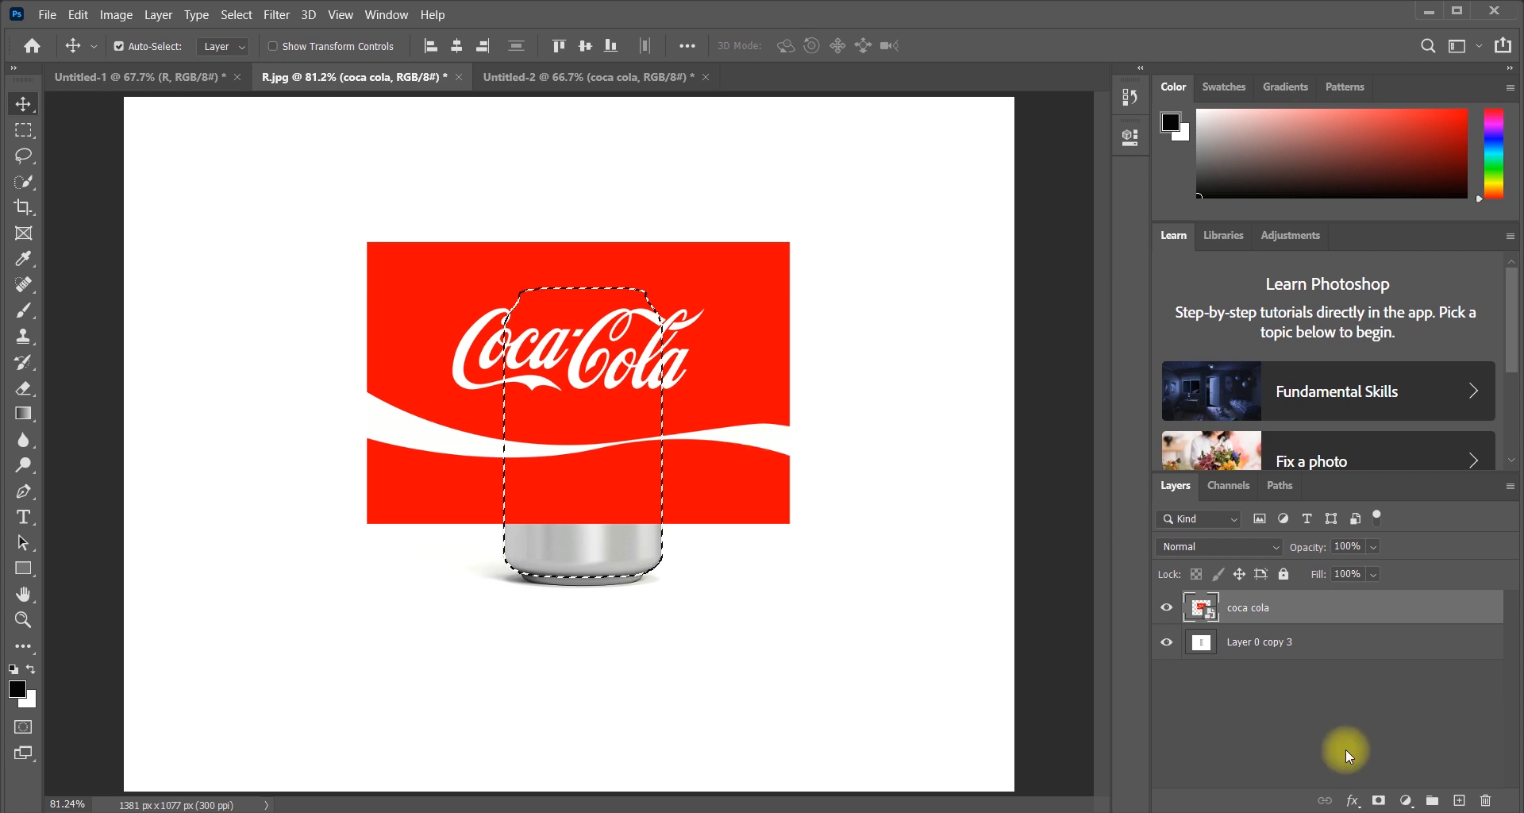
click(1407, 801)
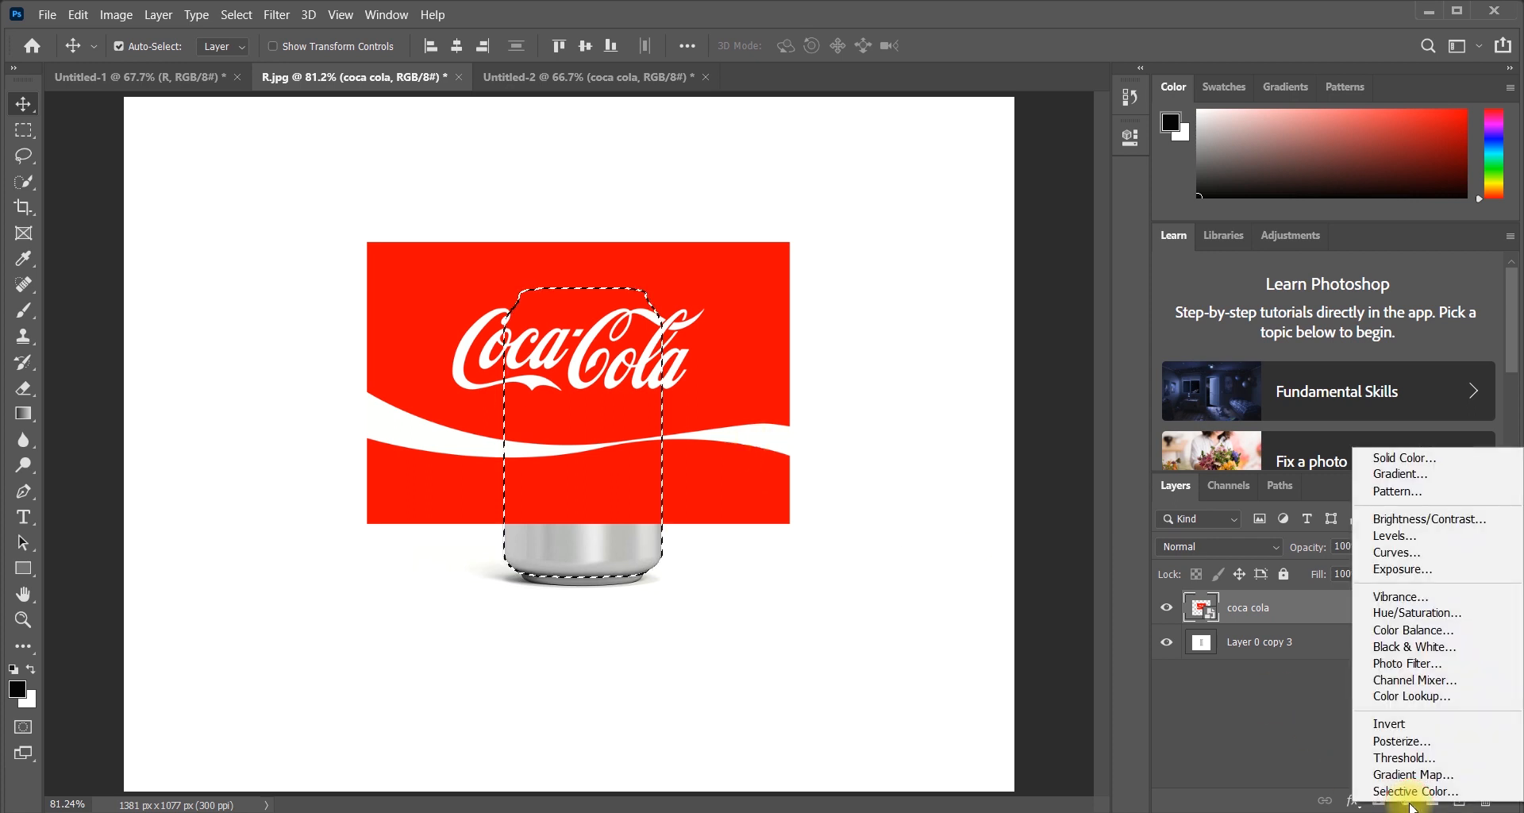
click(1412, 461)
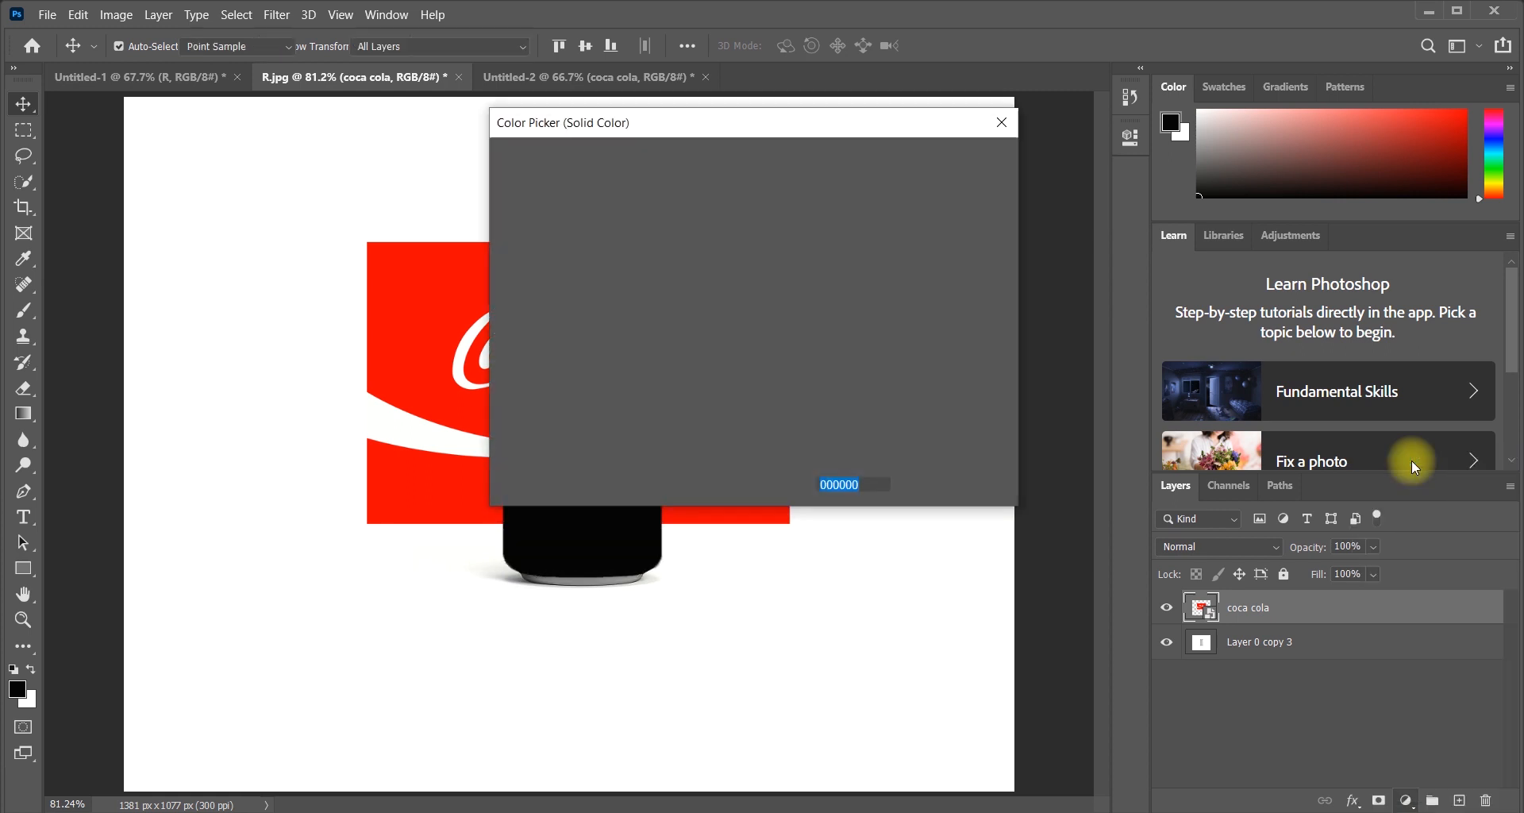
click(967, 197)
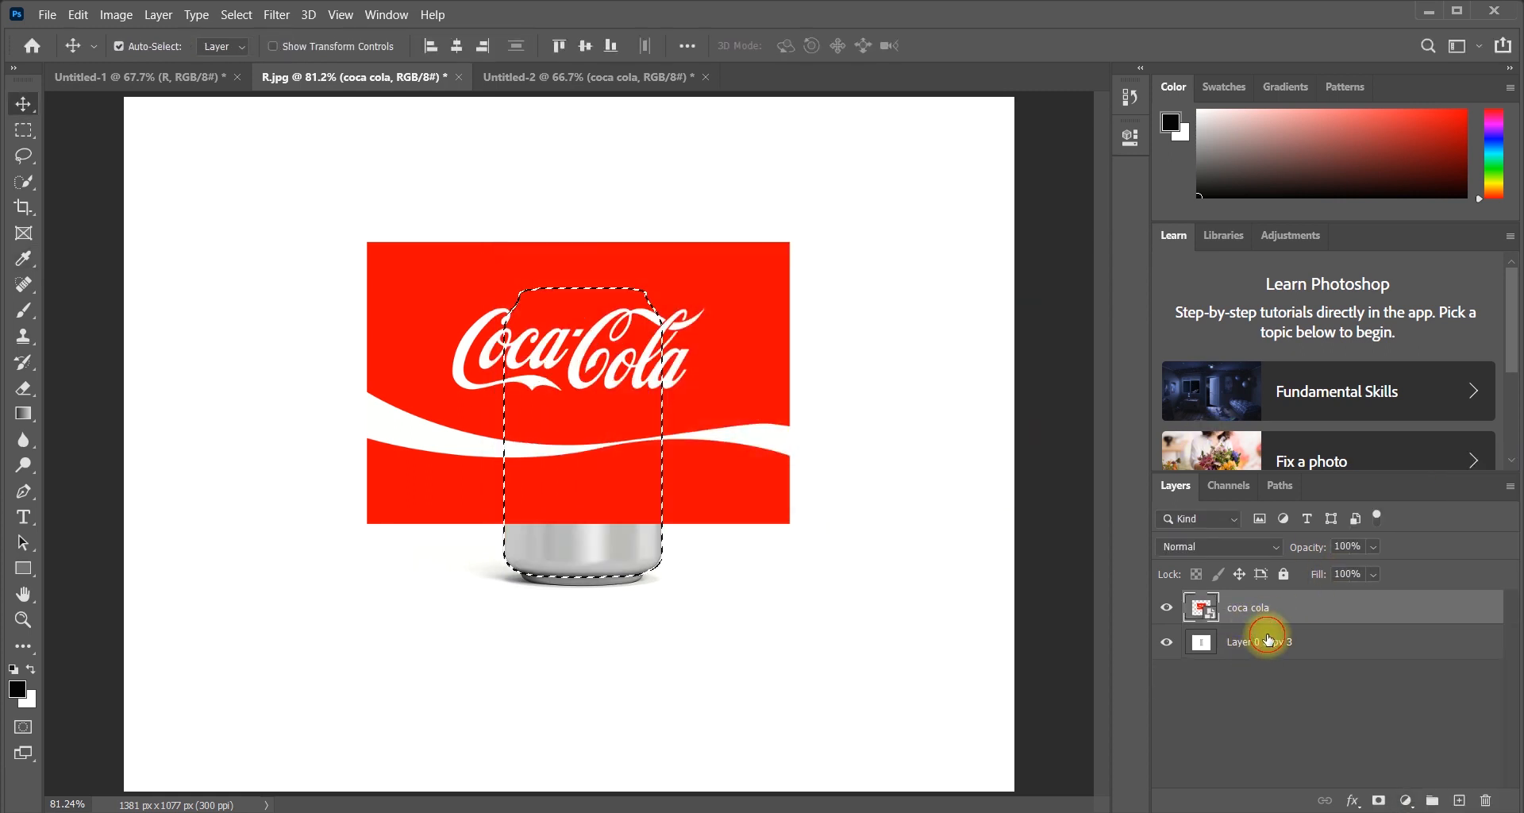
- Make Layer 0 copy 3 the active layer
click(1258, 658)
click(1408, 800)
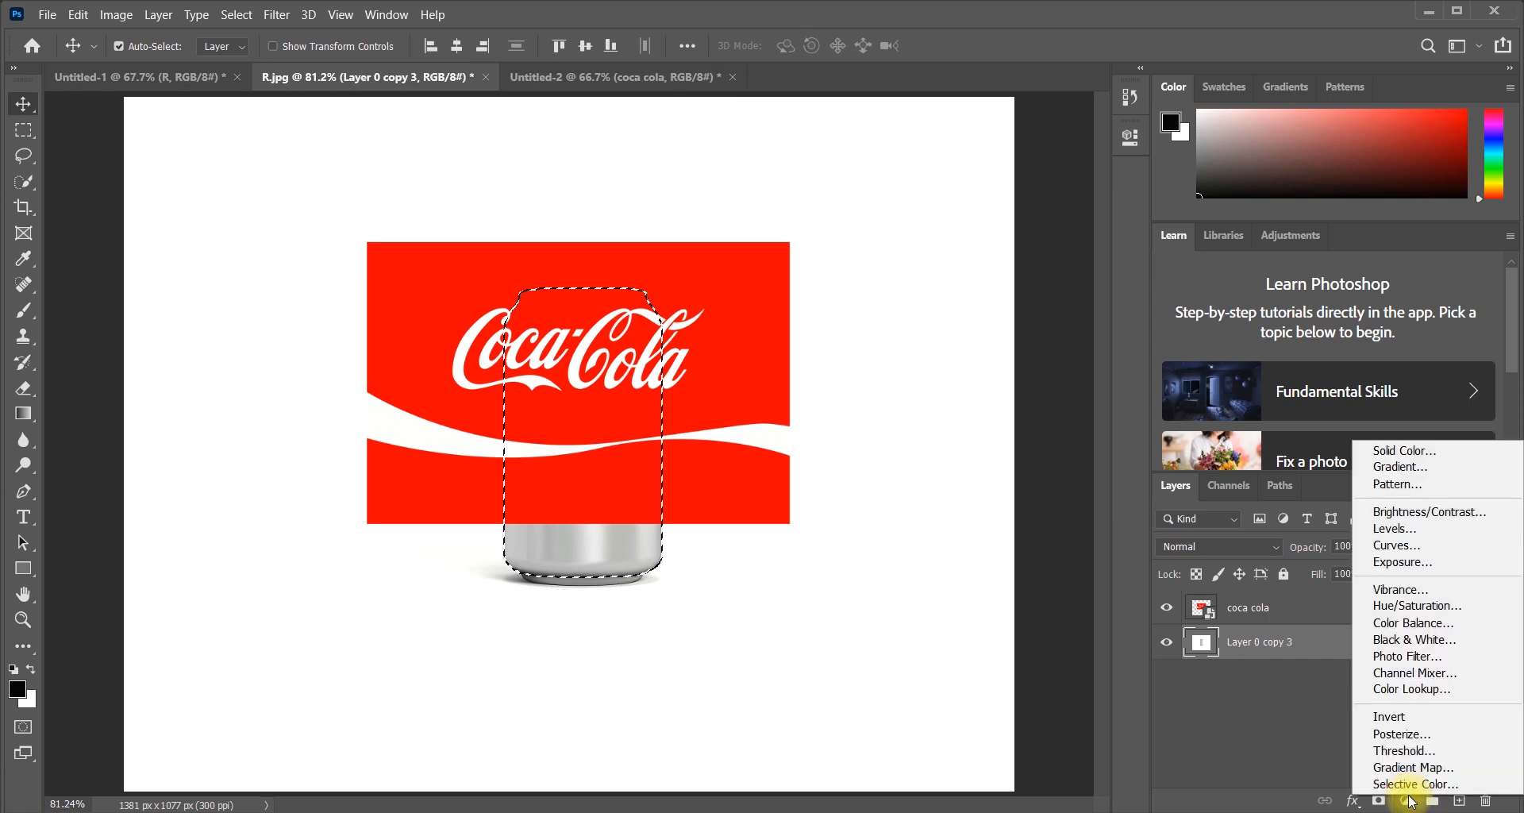
click(1392, 450)
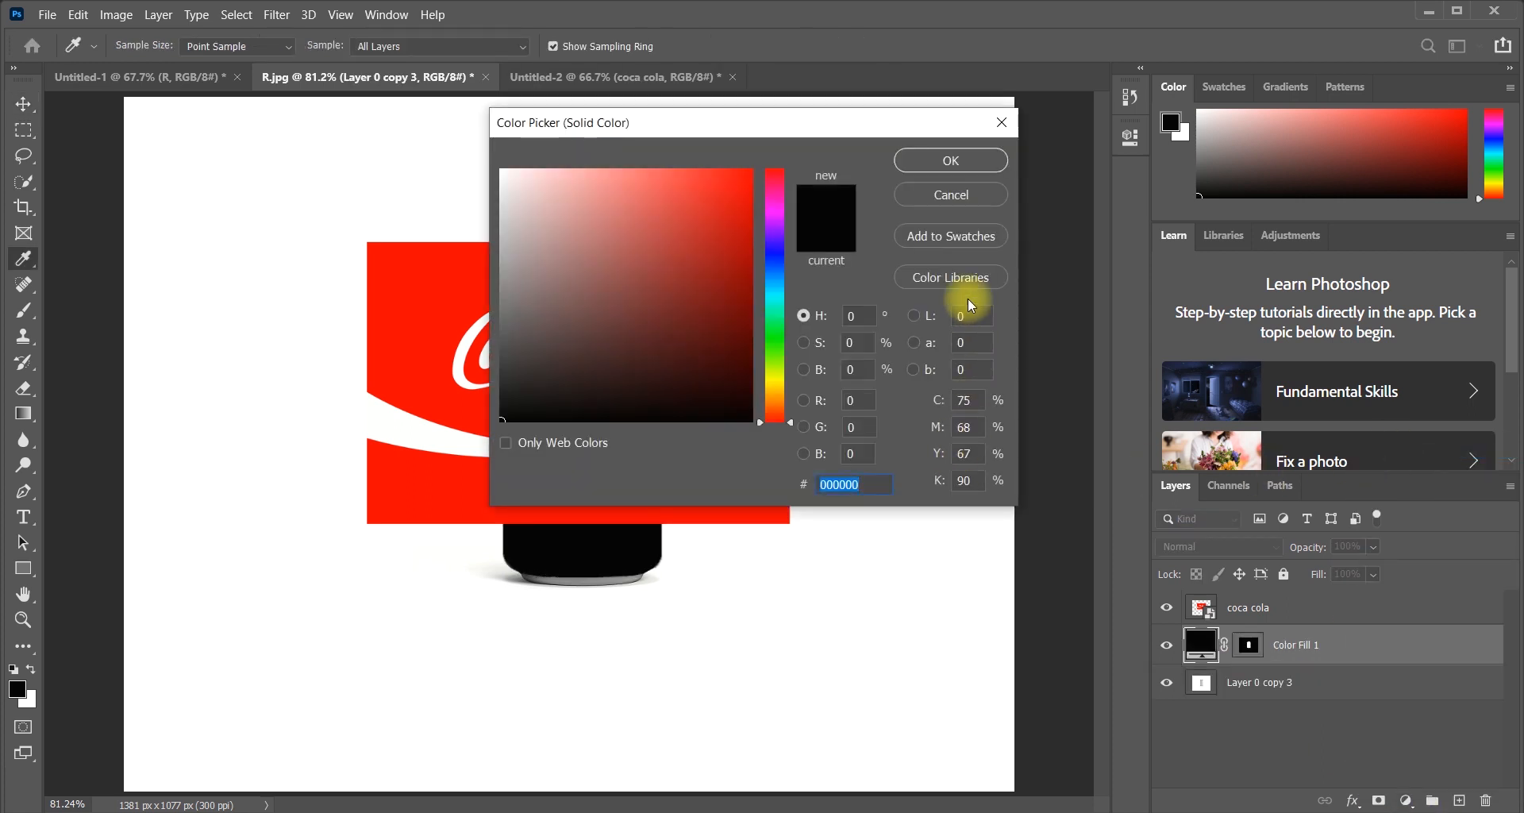
click(950, 196)
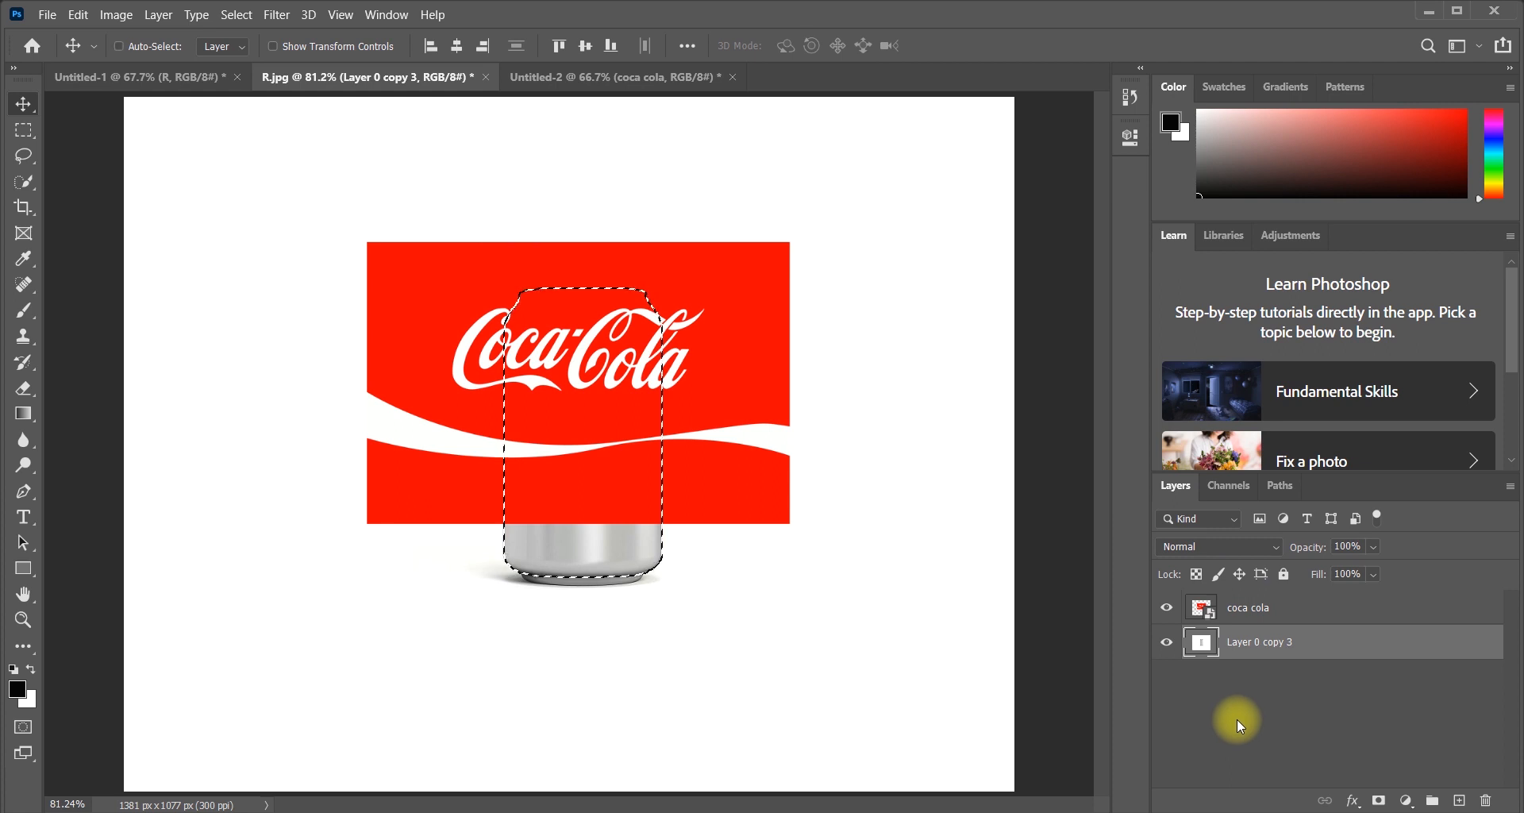
- Copy the selected can body from Layer 0 copy 3 onto its own new layer
key(ctrl+c)
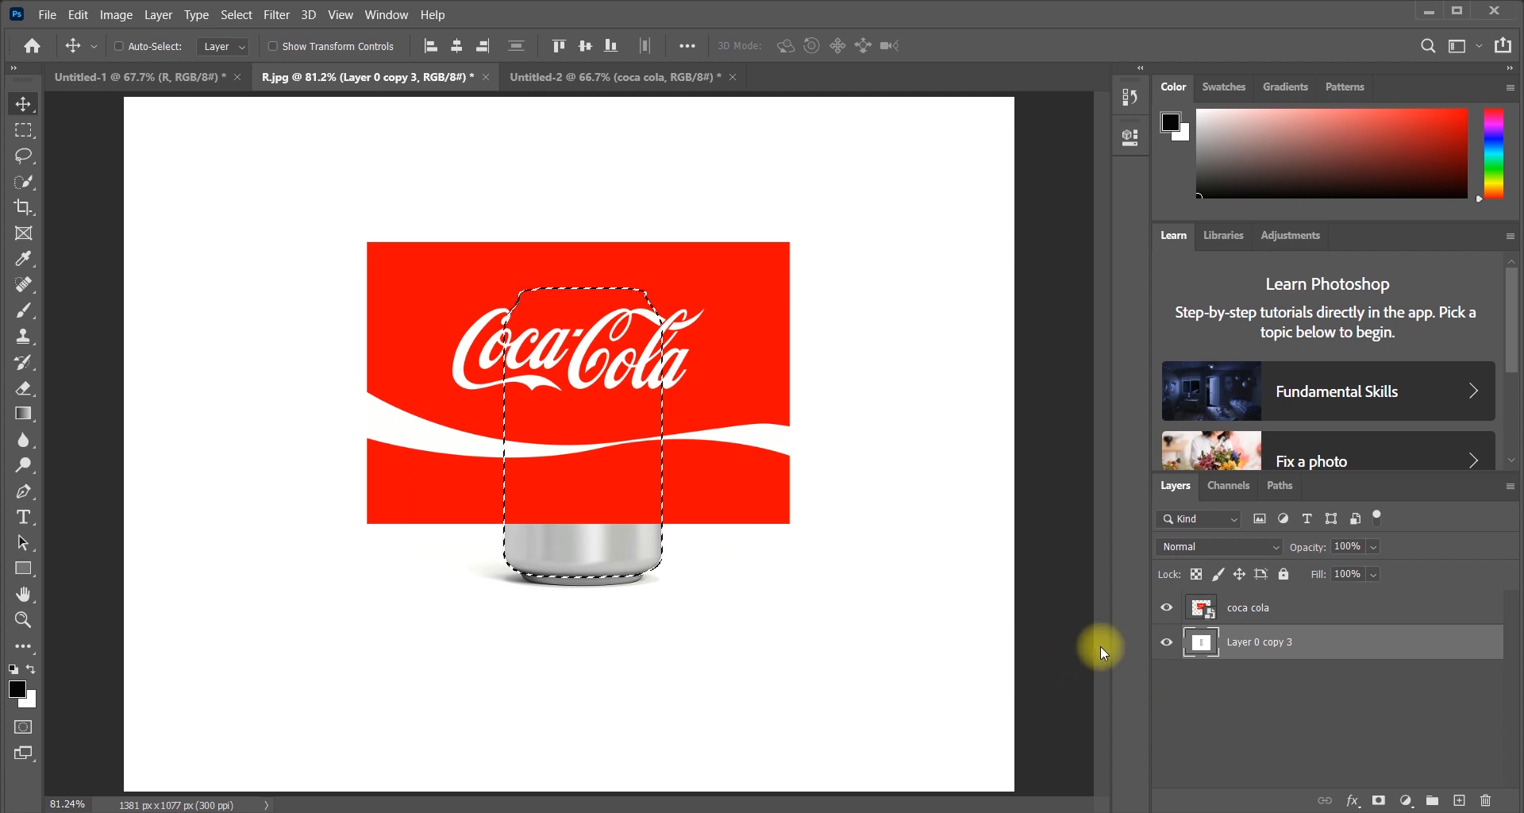
key(ctrl+j)
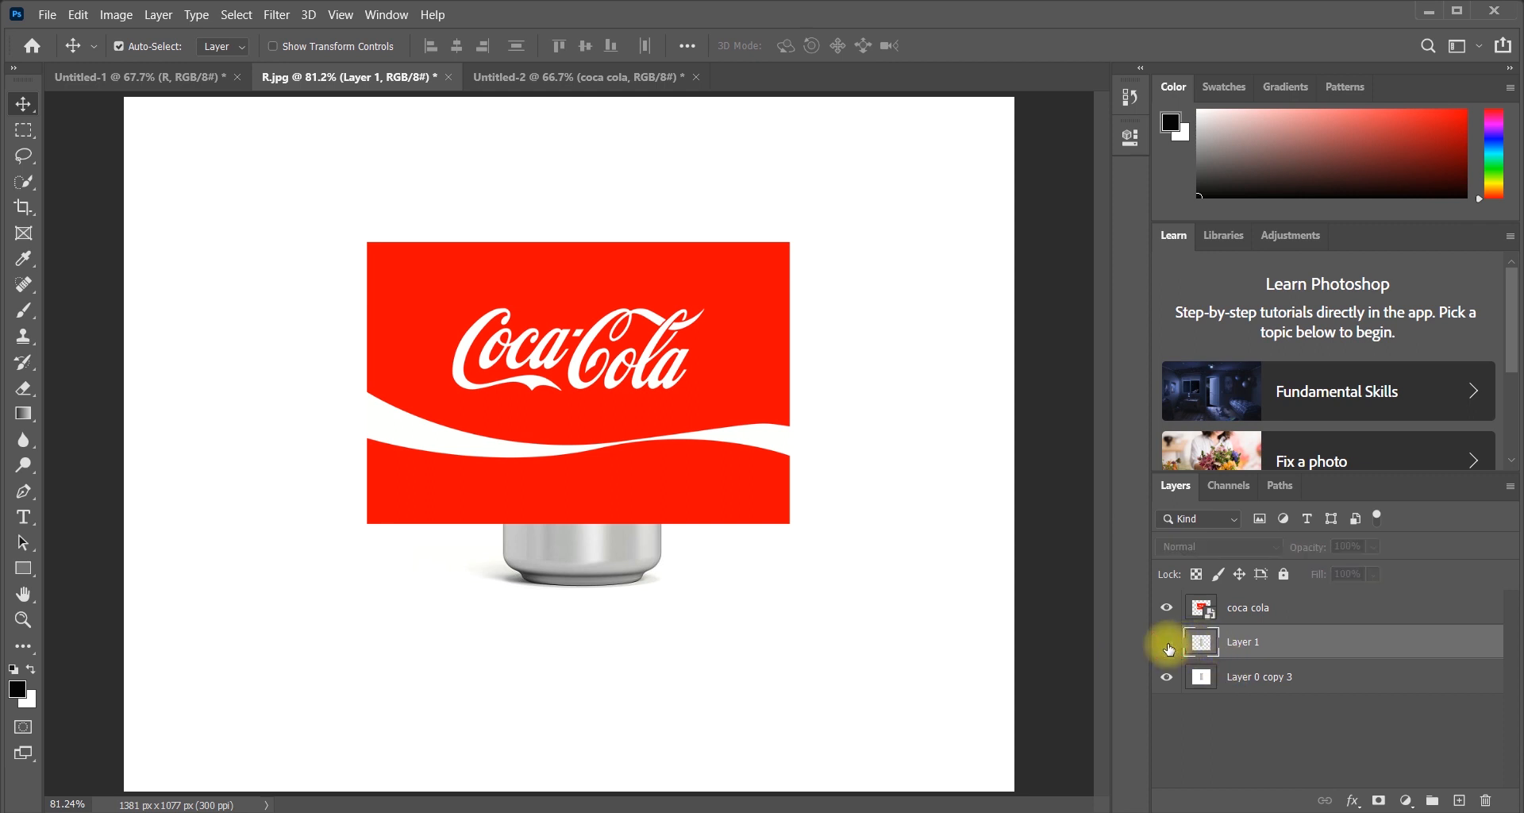
- Move the Coca-Cola label down over the can's body and set its opacity to 30%
drag(740, 435, 739, 508)
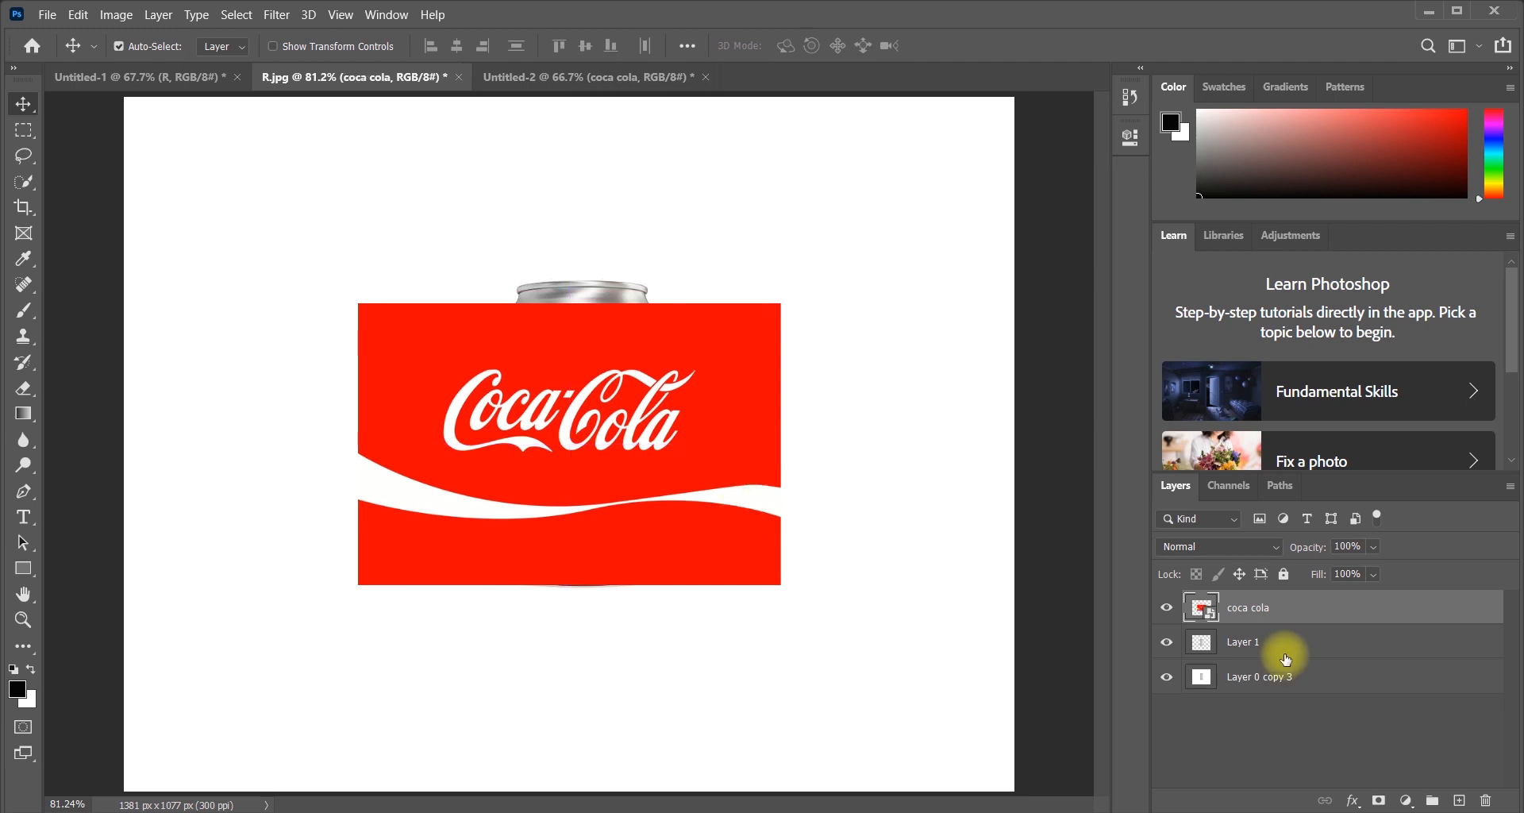
drag(1305, 550, 1245, 571)
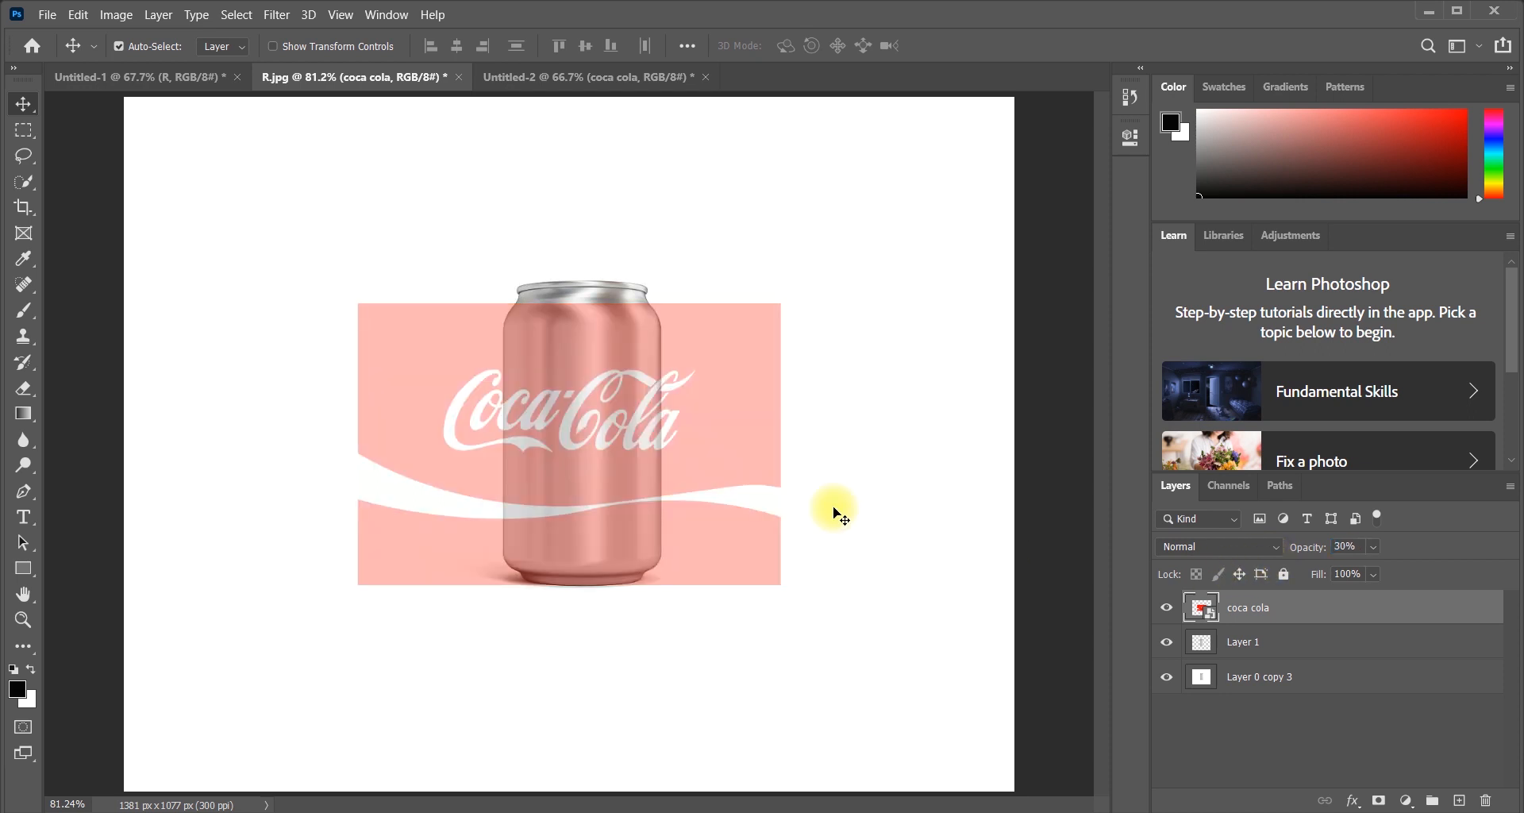
- Scale the coca cola label down to about 4.32%, center it over the can's body, and restore its opacity to 100%
key(ctrl+t)
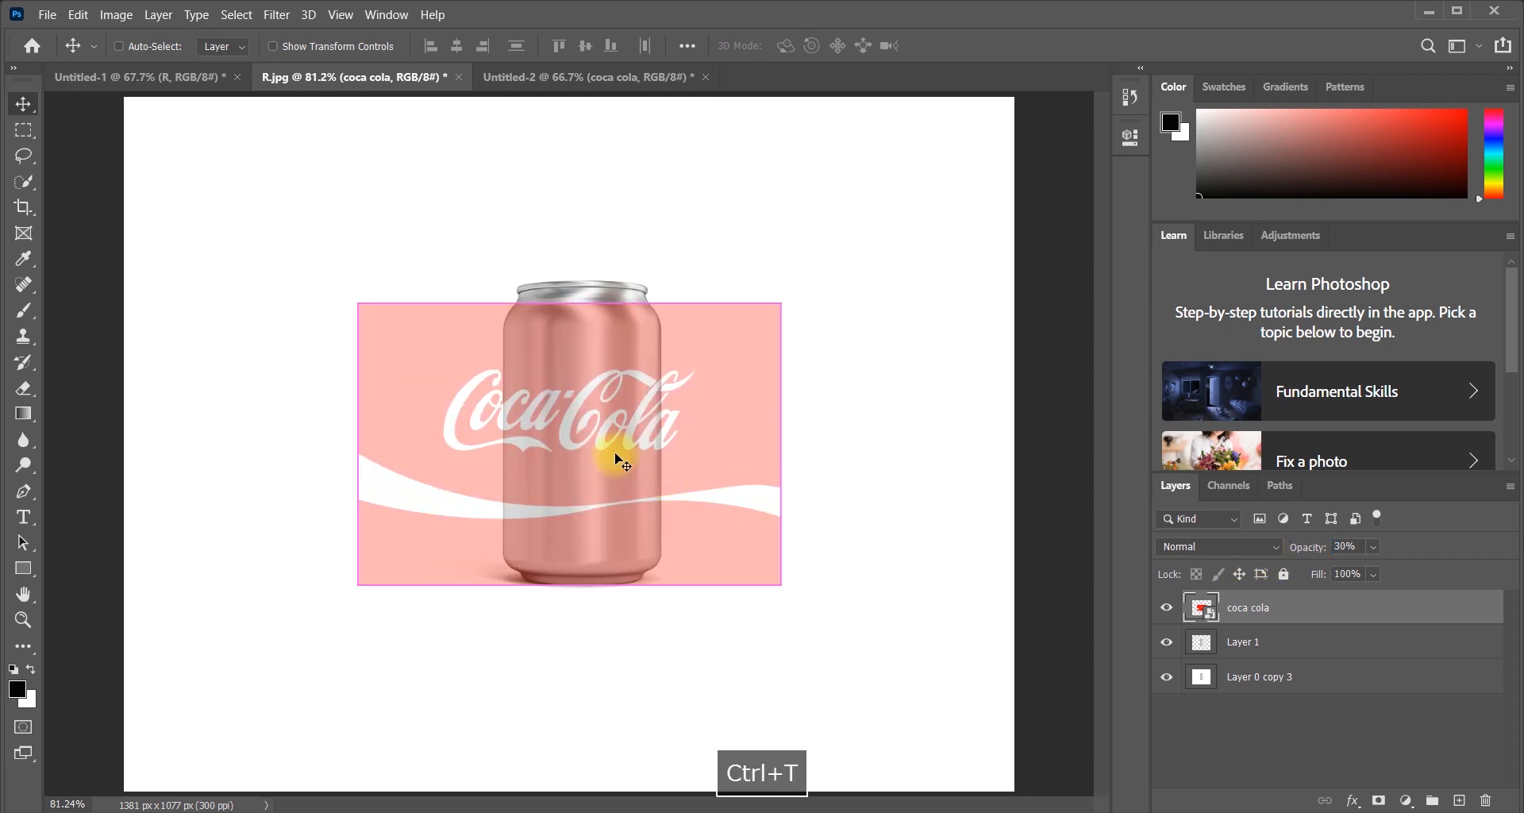
drag(781, 300, 692, 358)
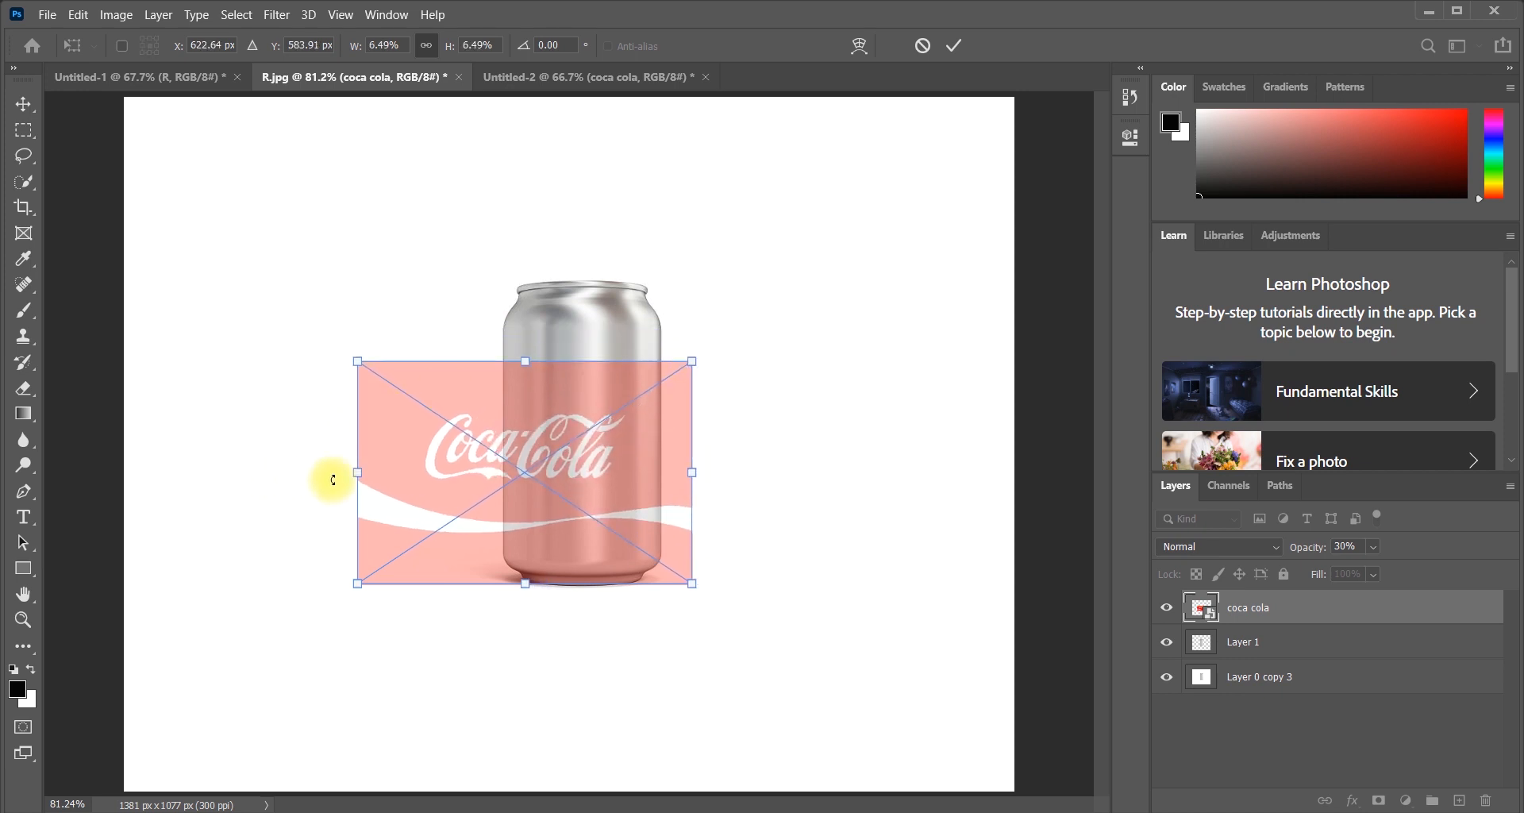
drag(370, 476, 472, 469)
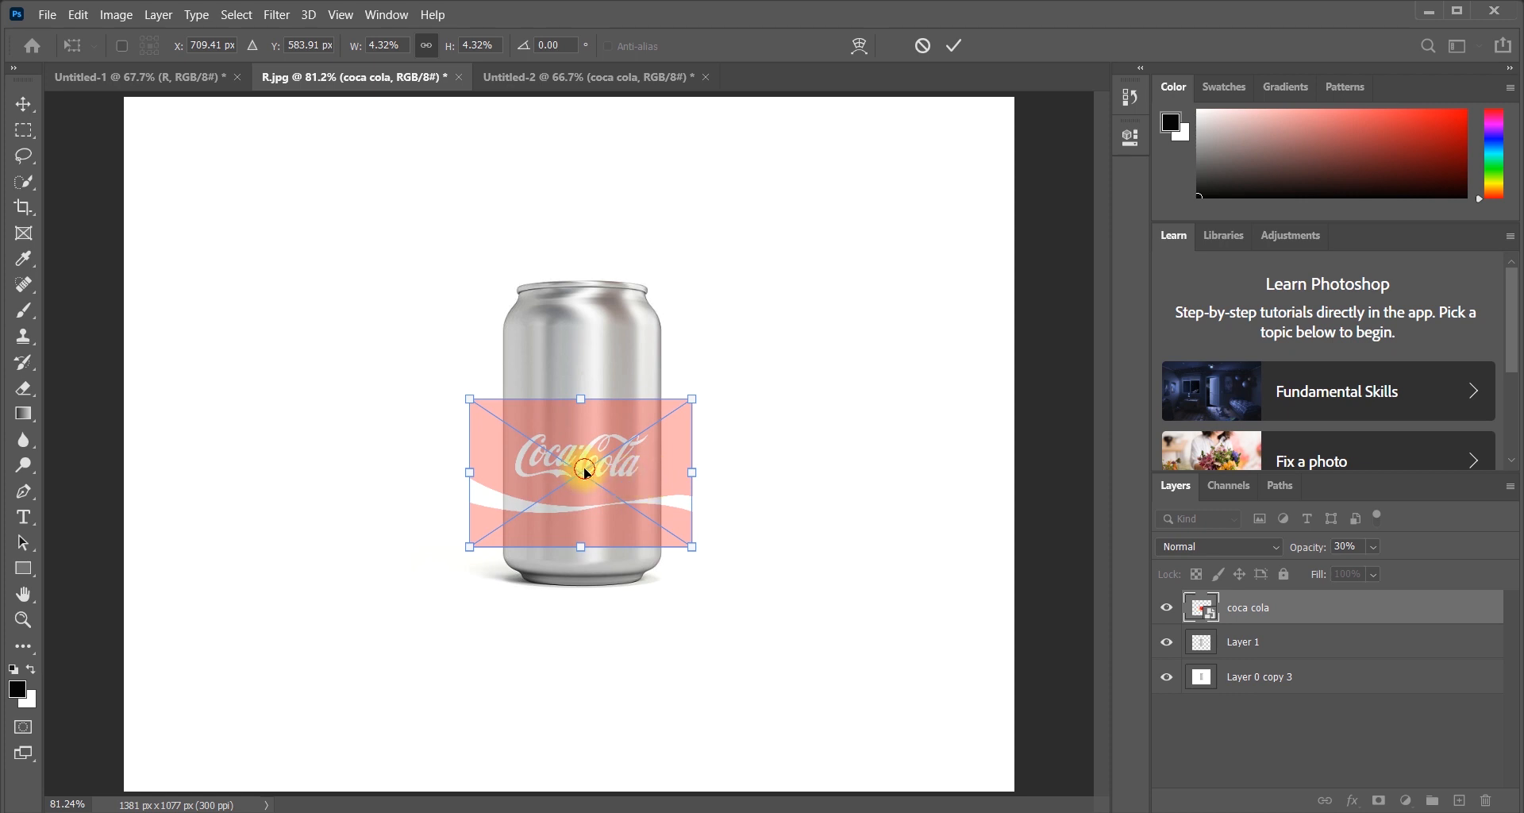
drag(585, 474, 588, 445)
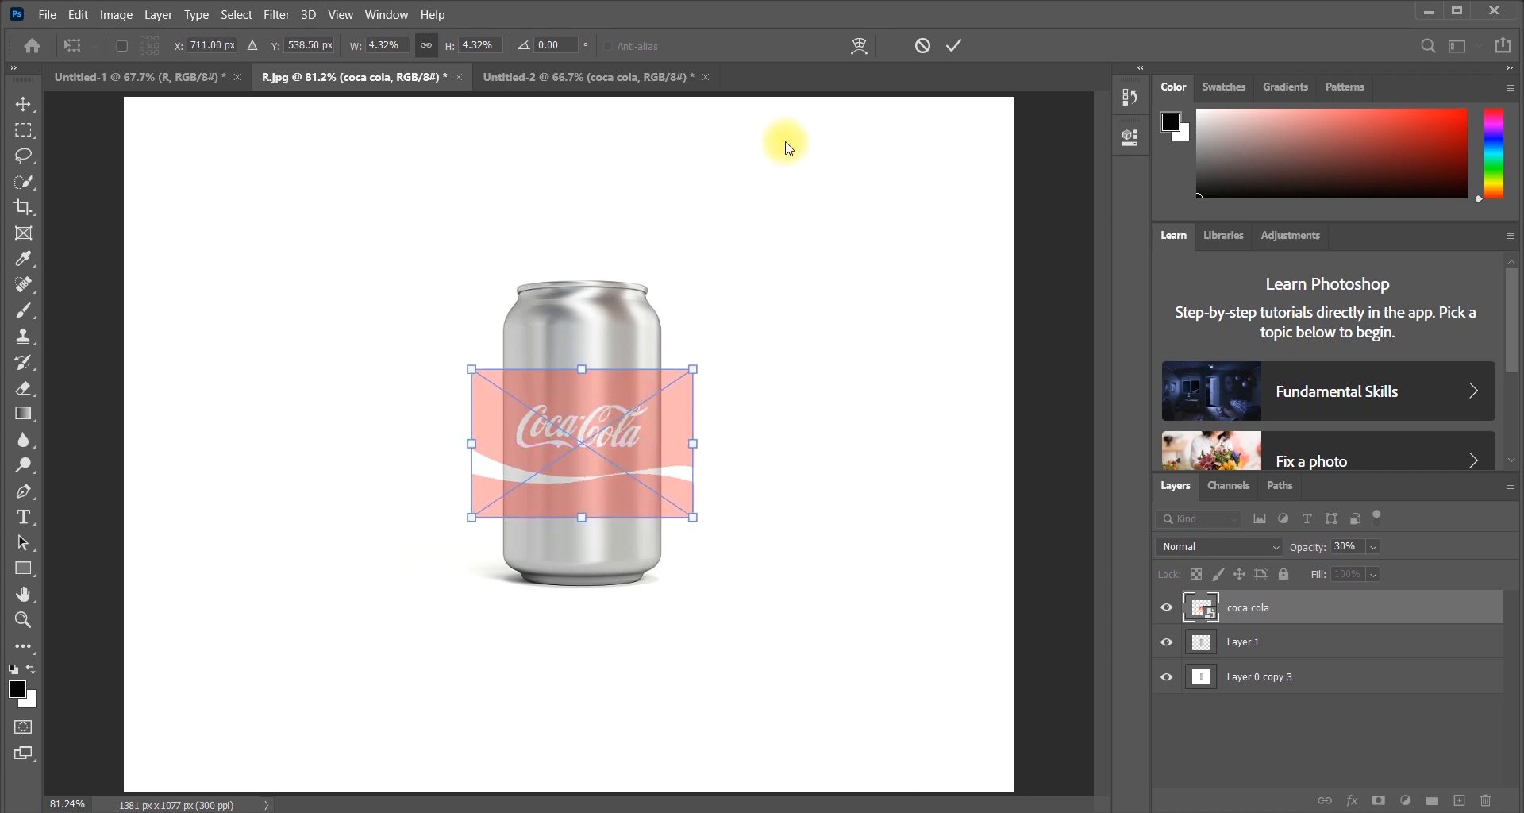
click(955, 46)
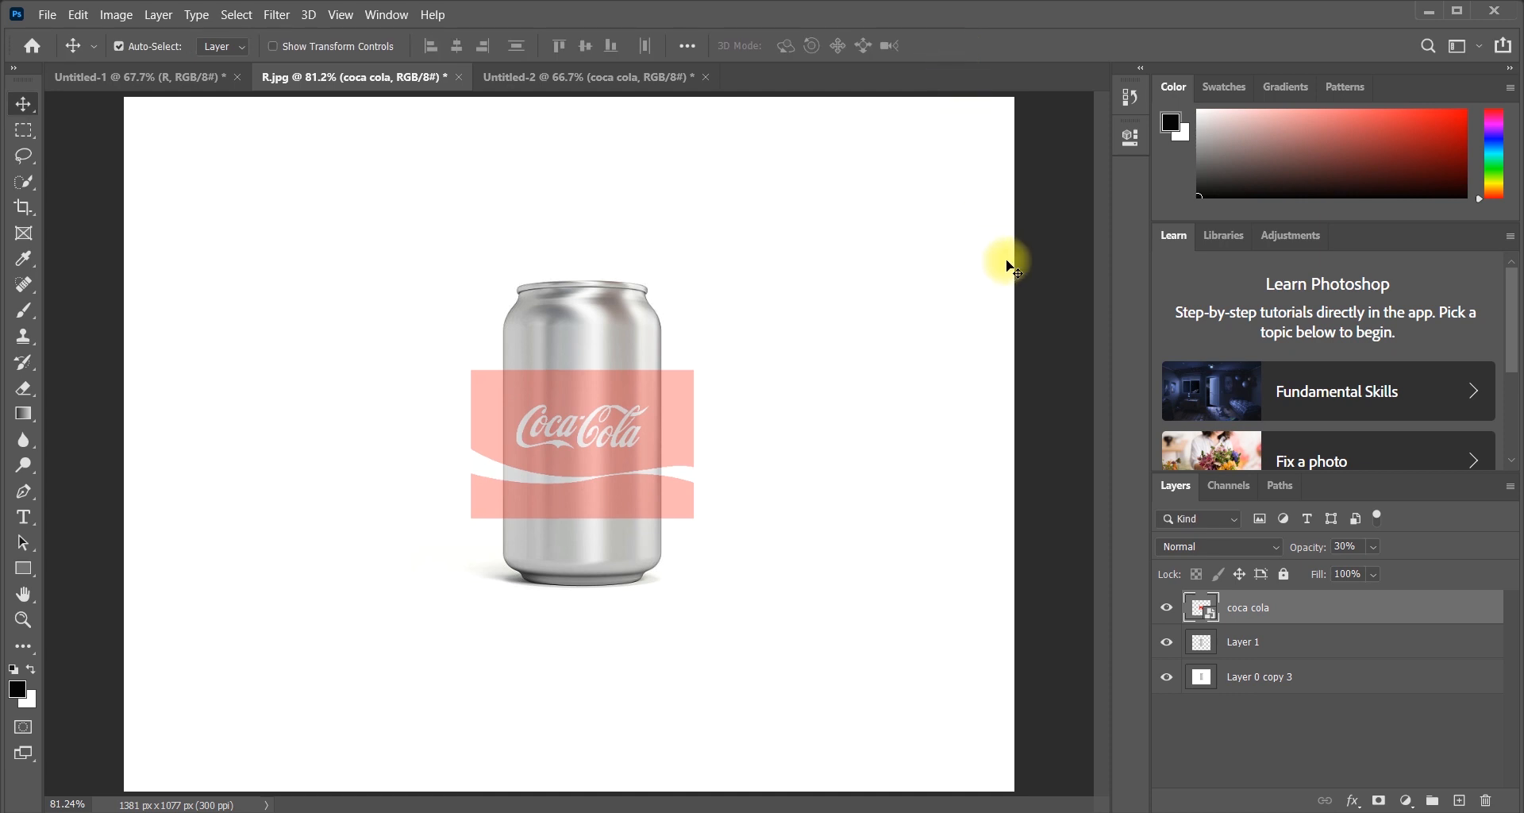
drag(1311, 547, 1514, 538)
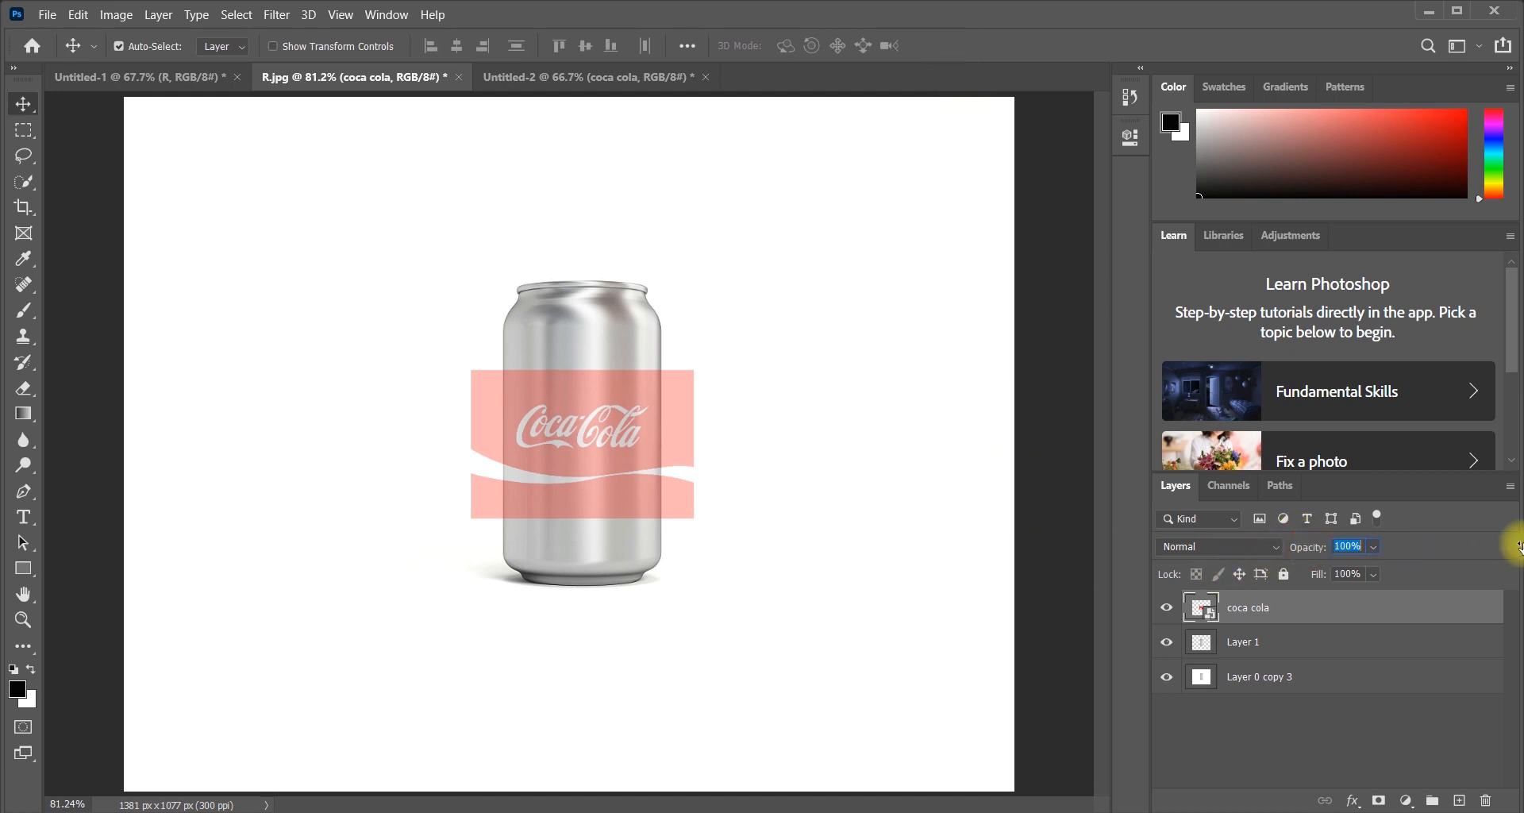
click(1395, 802)
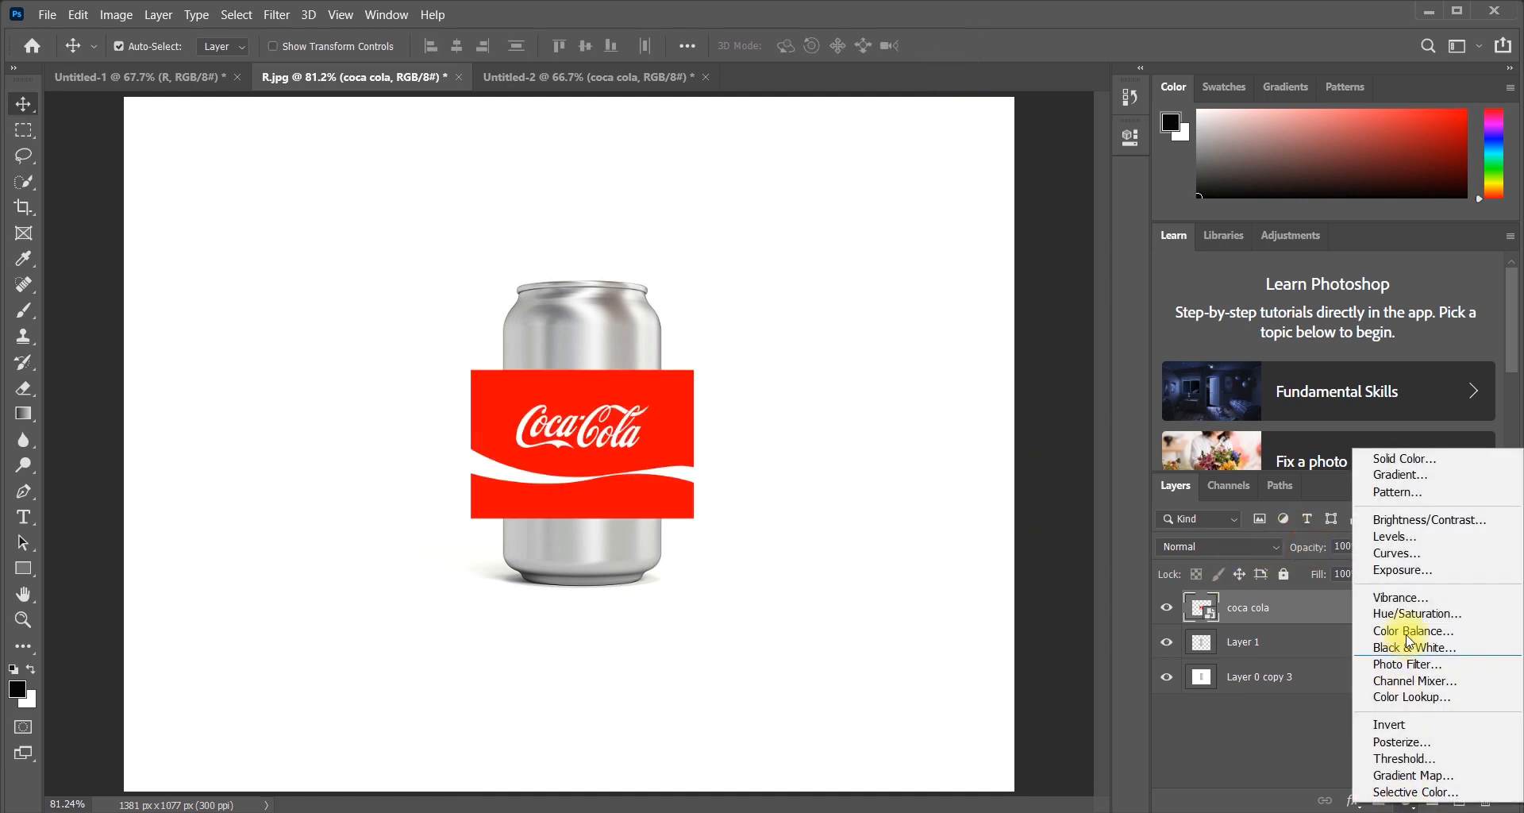
click(1418, 462)
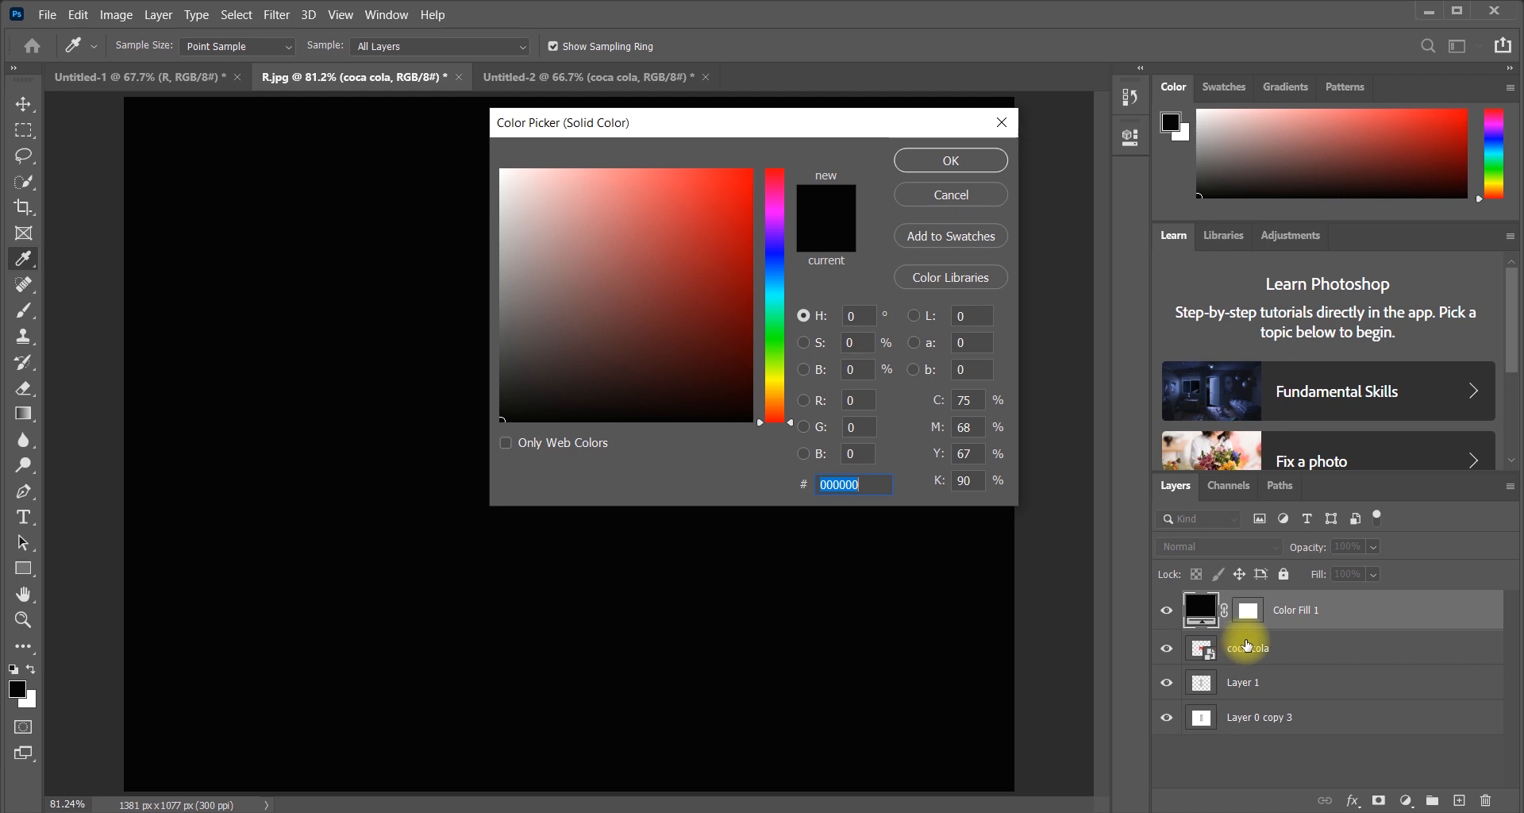
click(1248, 646)
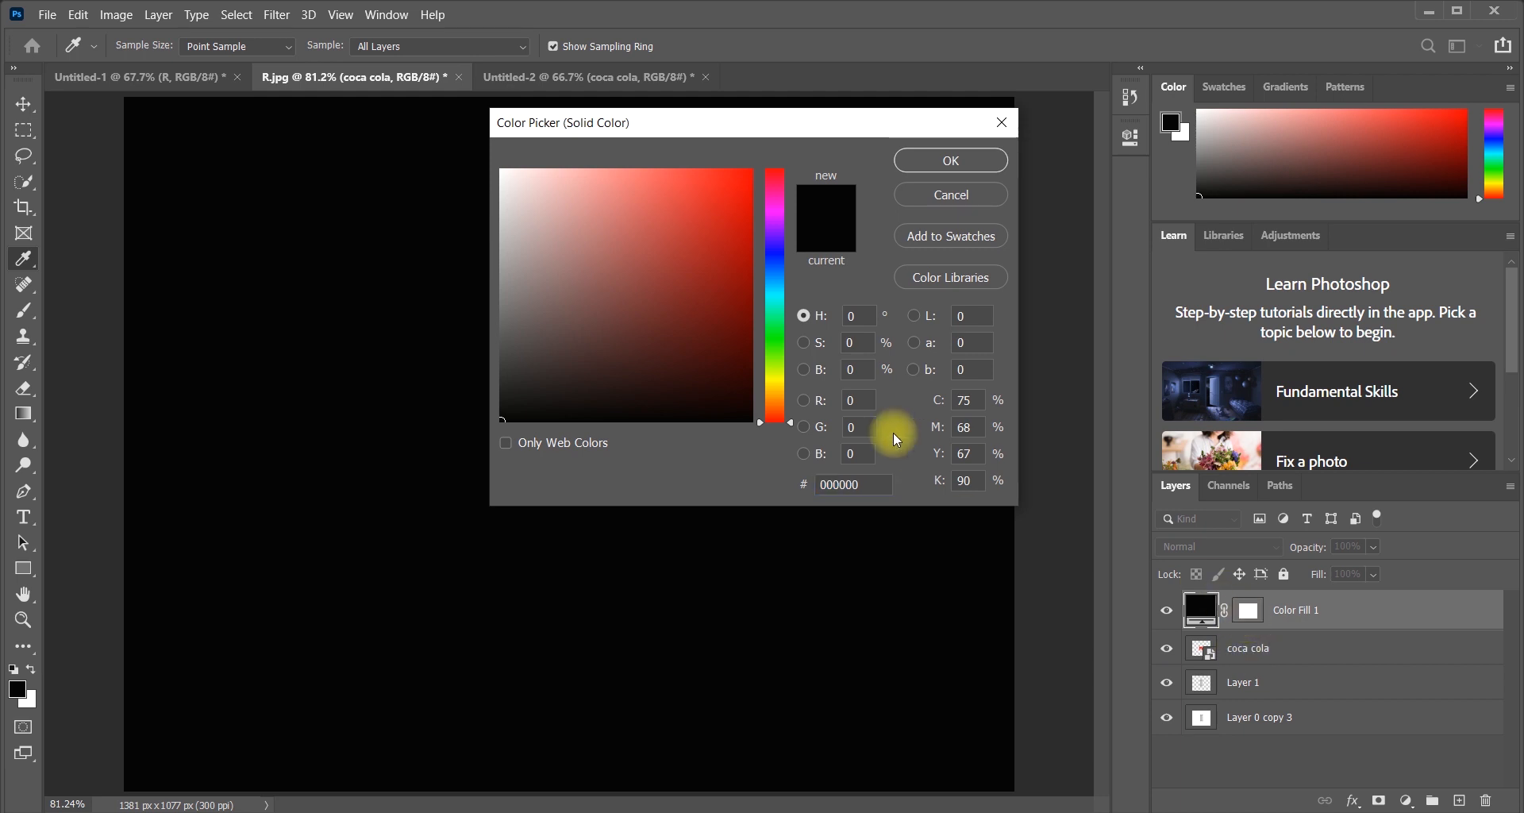
click(951, 194)
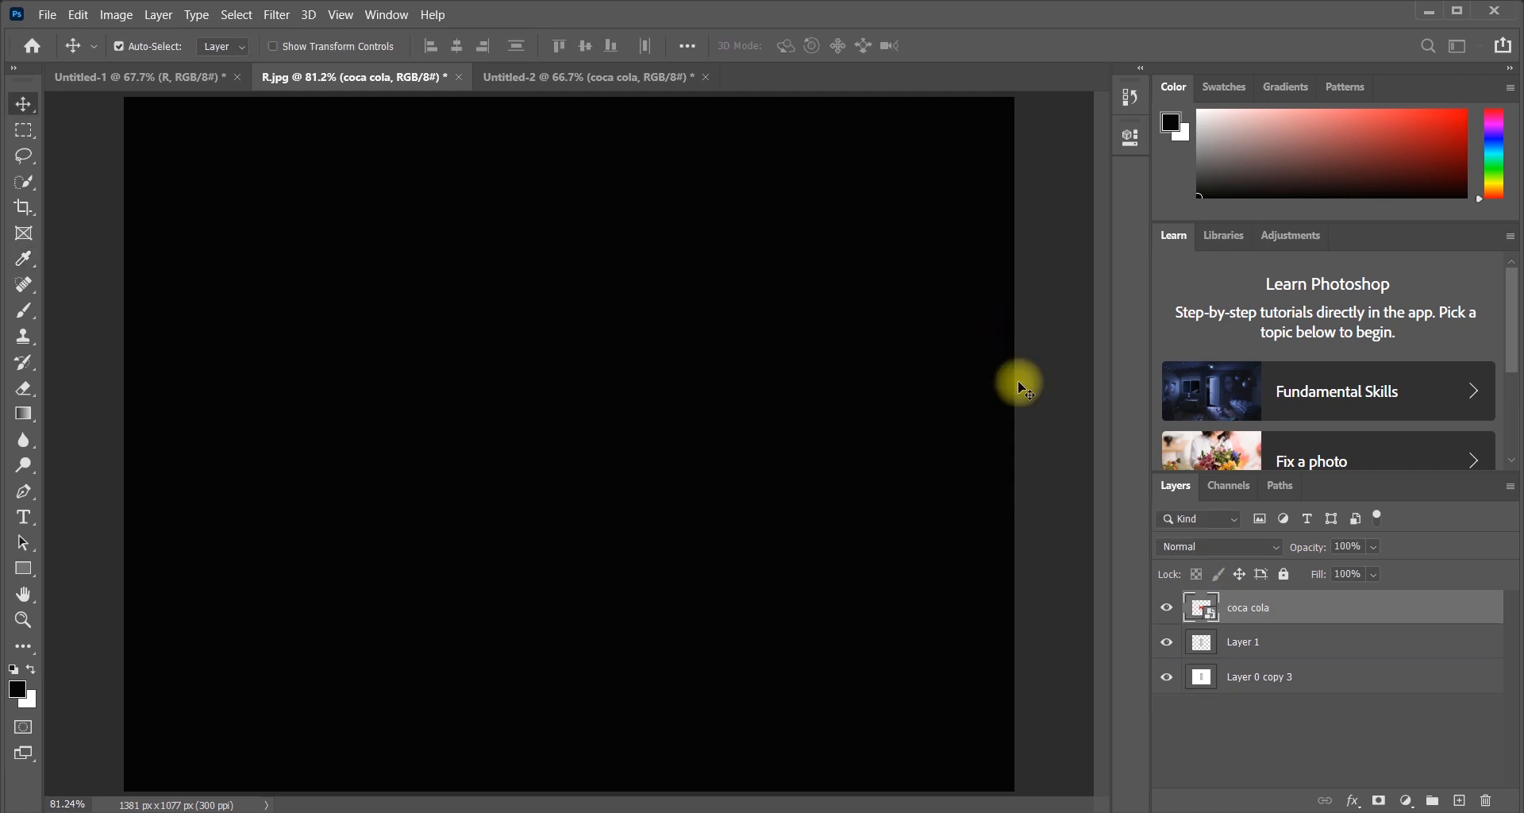
- Hide Layer 1 and add a solid color fill layer above it using the label's sampled red, f40000
click(1166, 641)
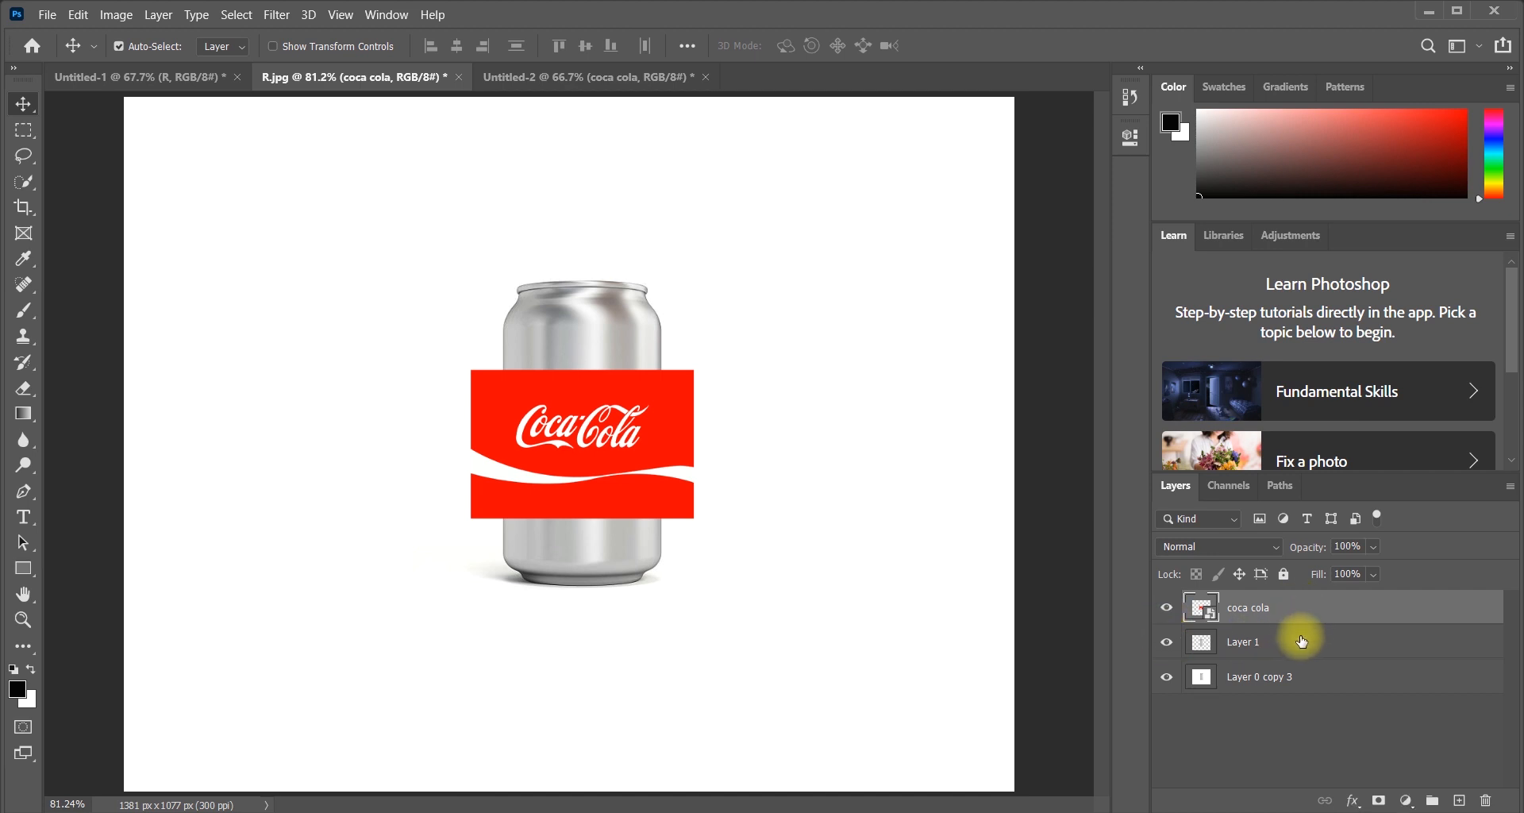
click(1307, 644)
click(1164, 640)
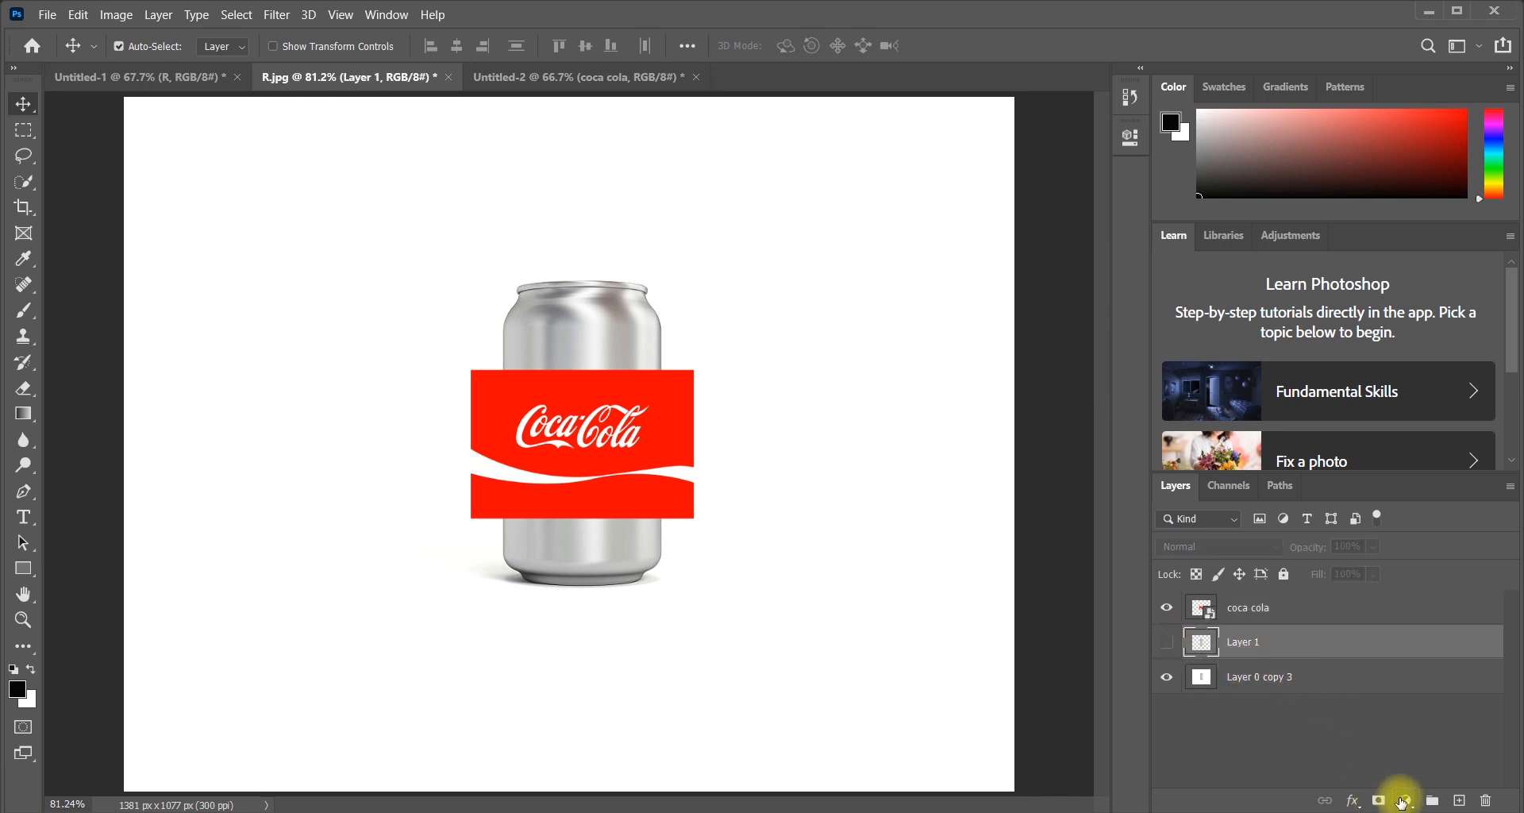
click(1407, 799)
click(1397, 453)
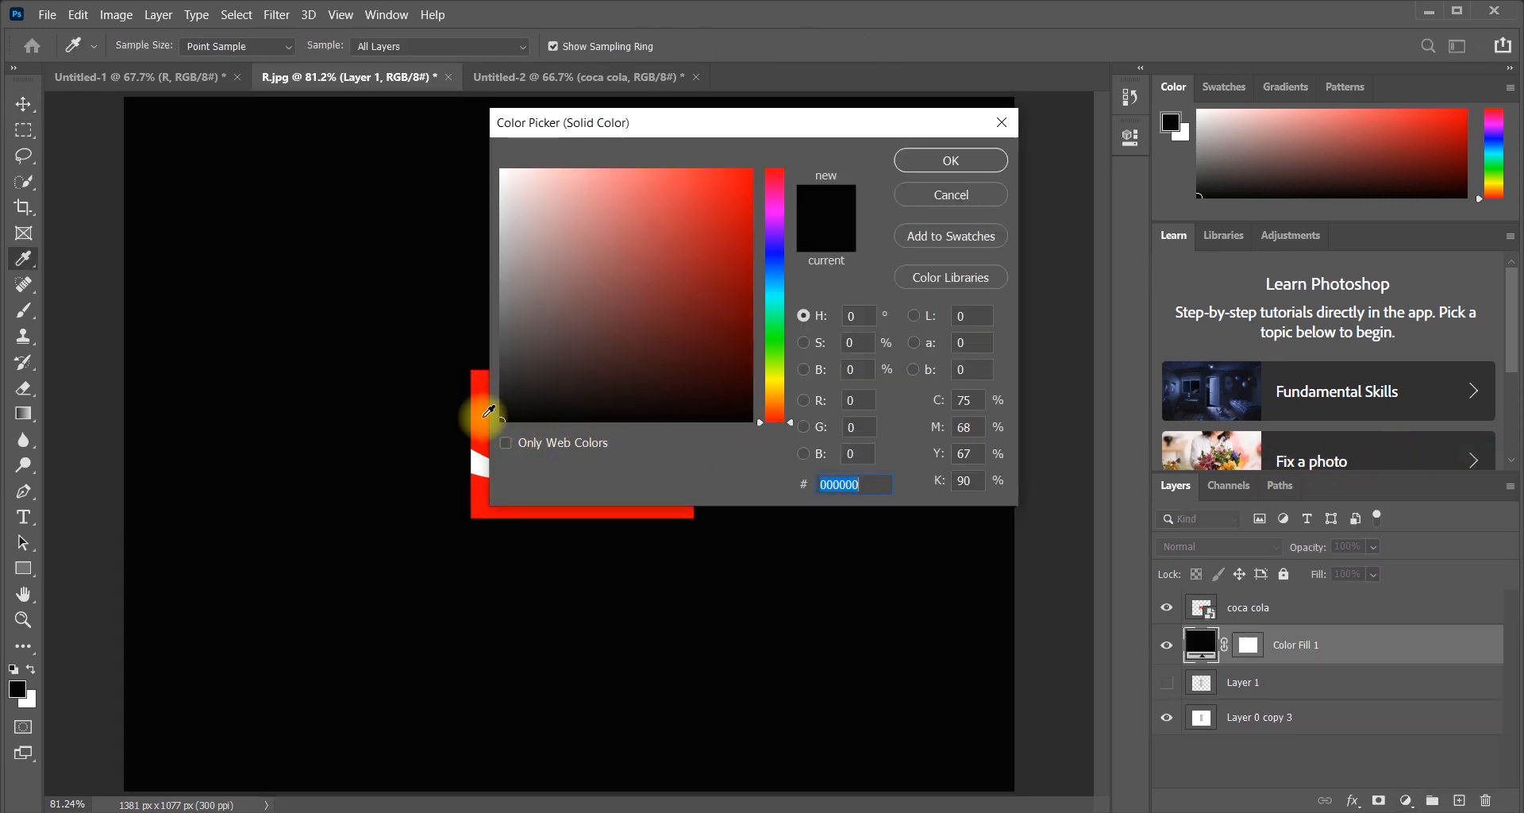
click(476, 403)
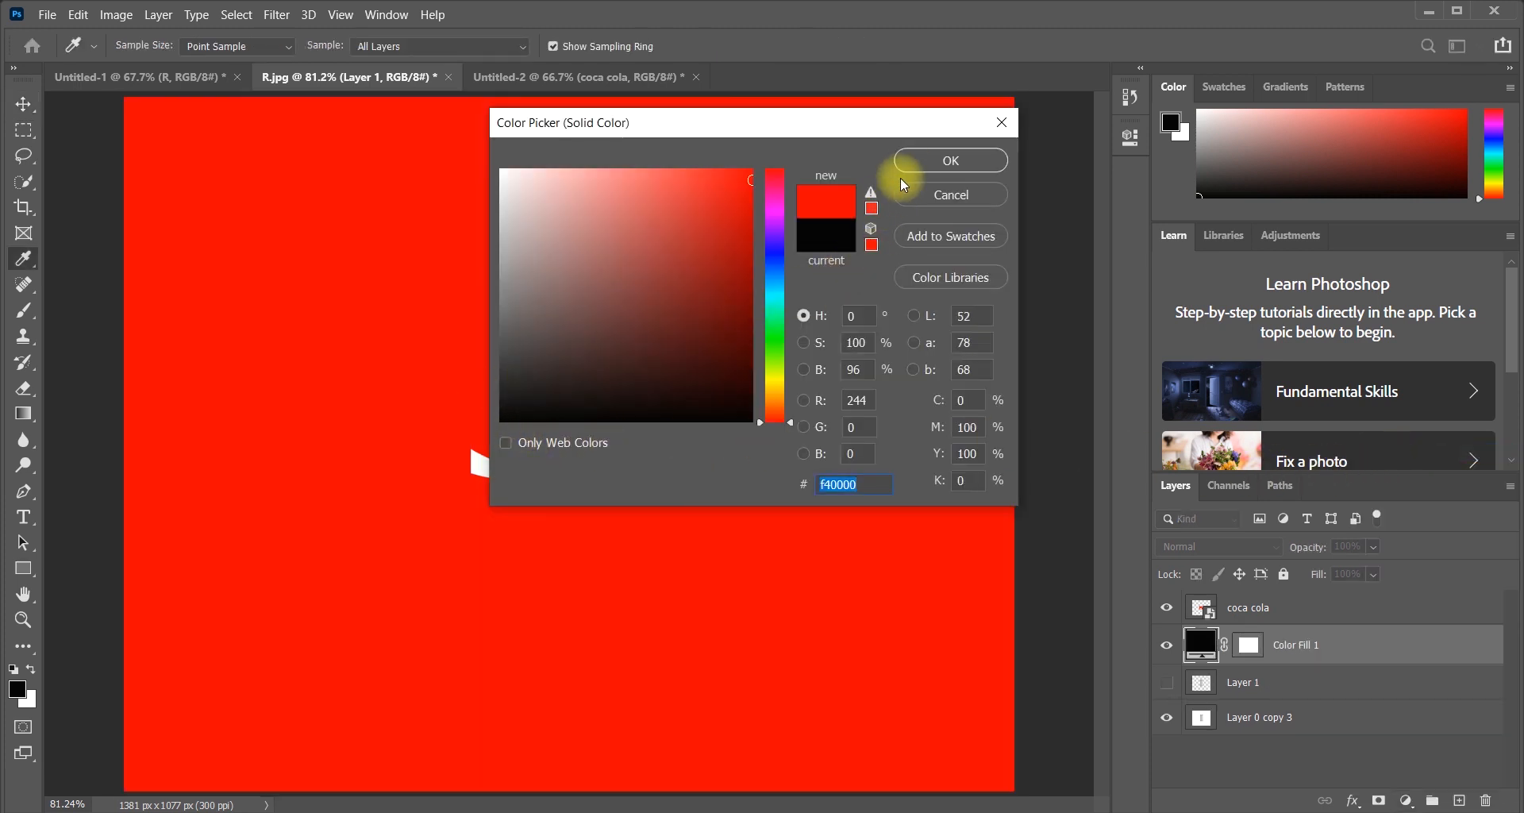
click(908, 159)
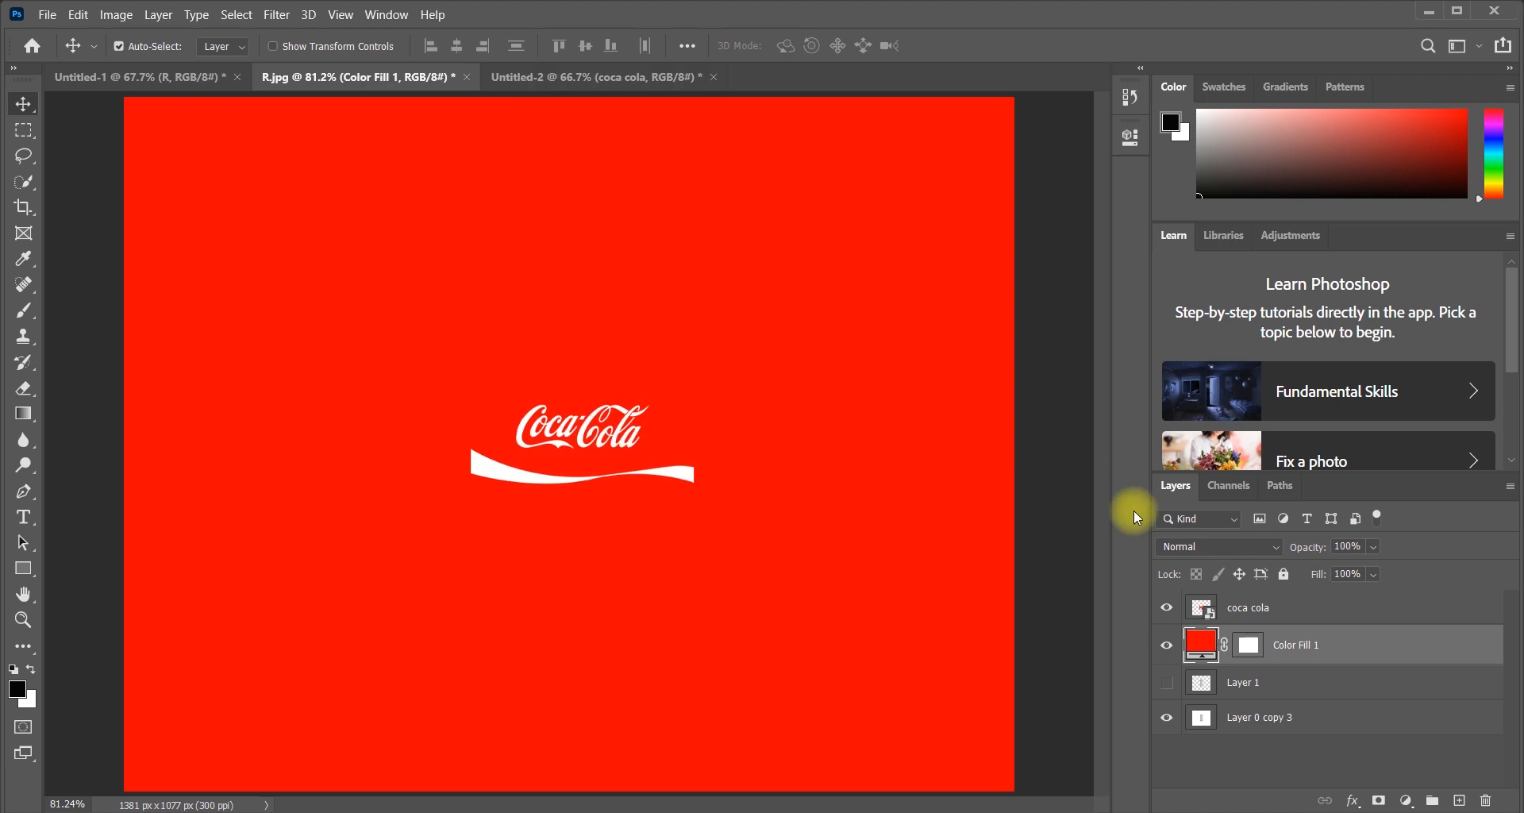
- Merge the coca cola layer and the red Color Fill 1 layer into one layer
click(1257, 607)
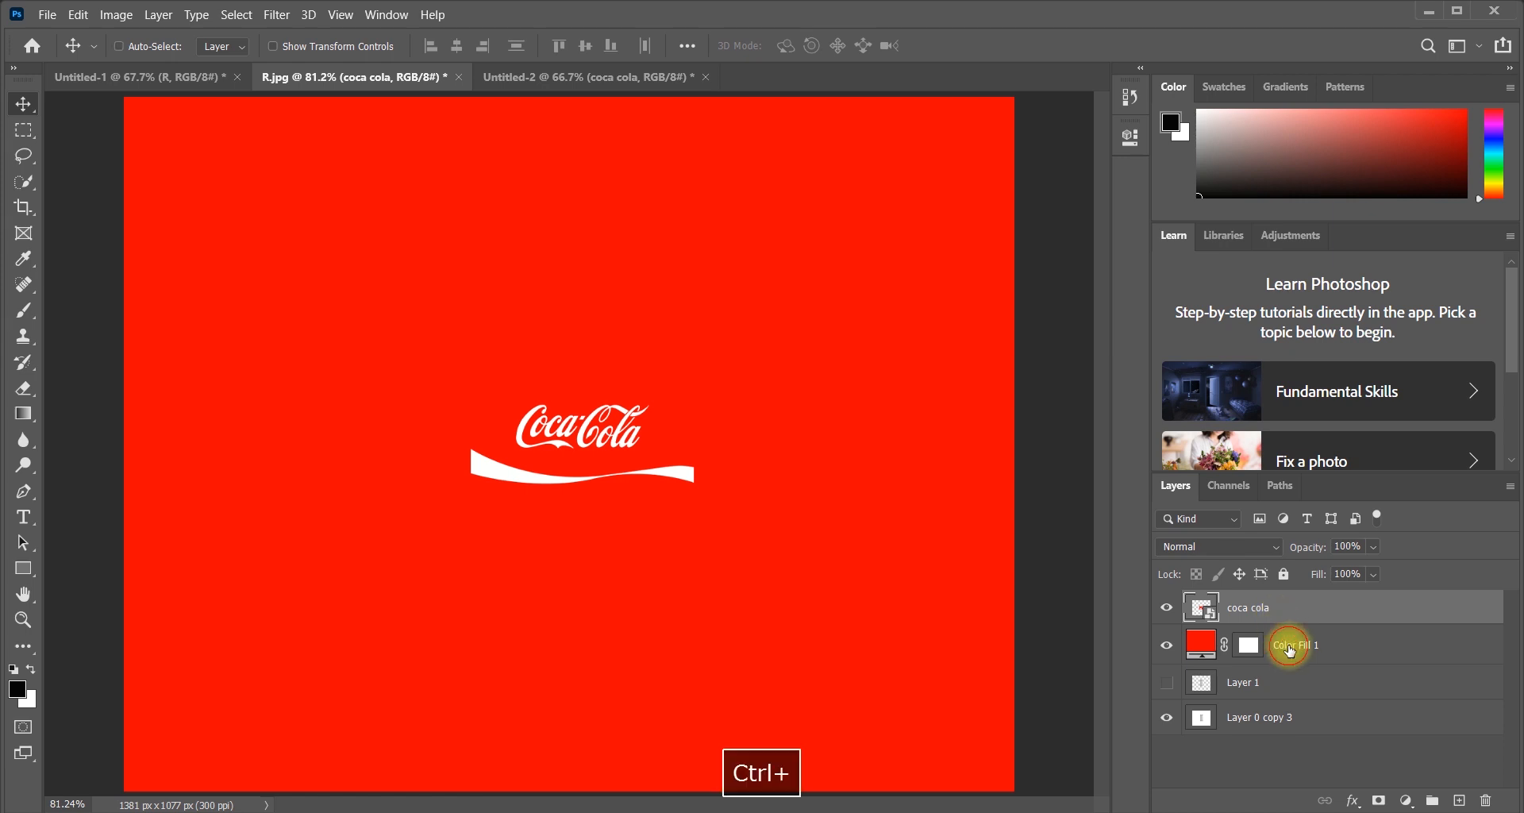
ctrl+click(1290, 649)
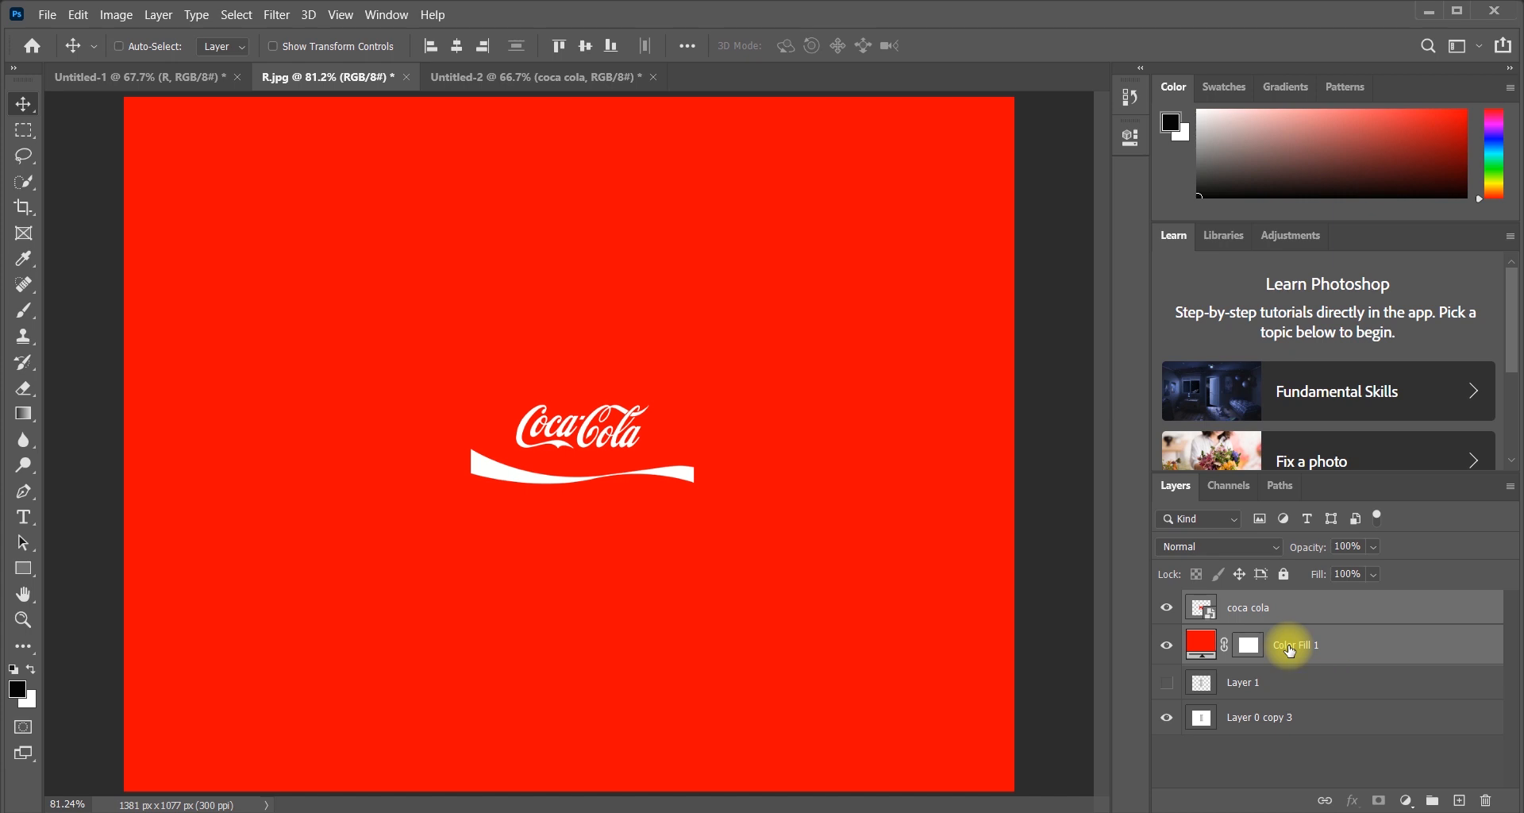
right_click(1289, 641)
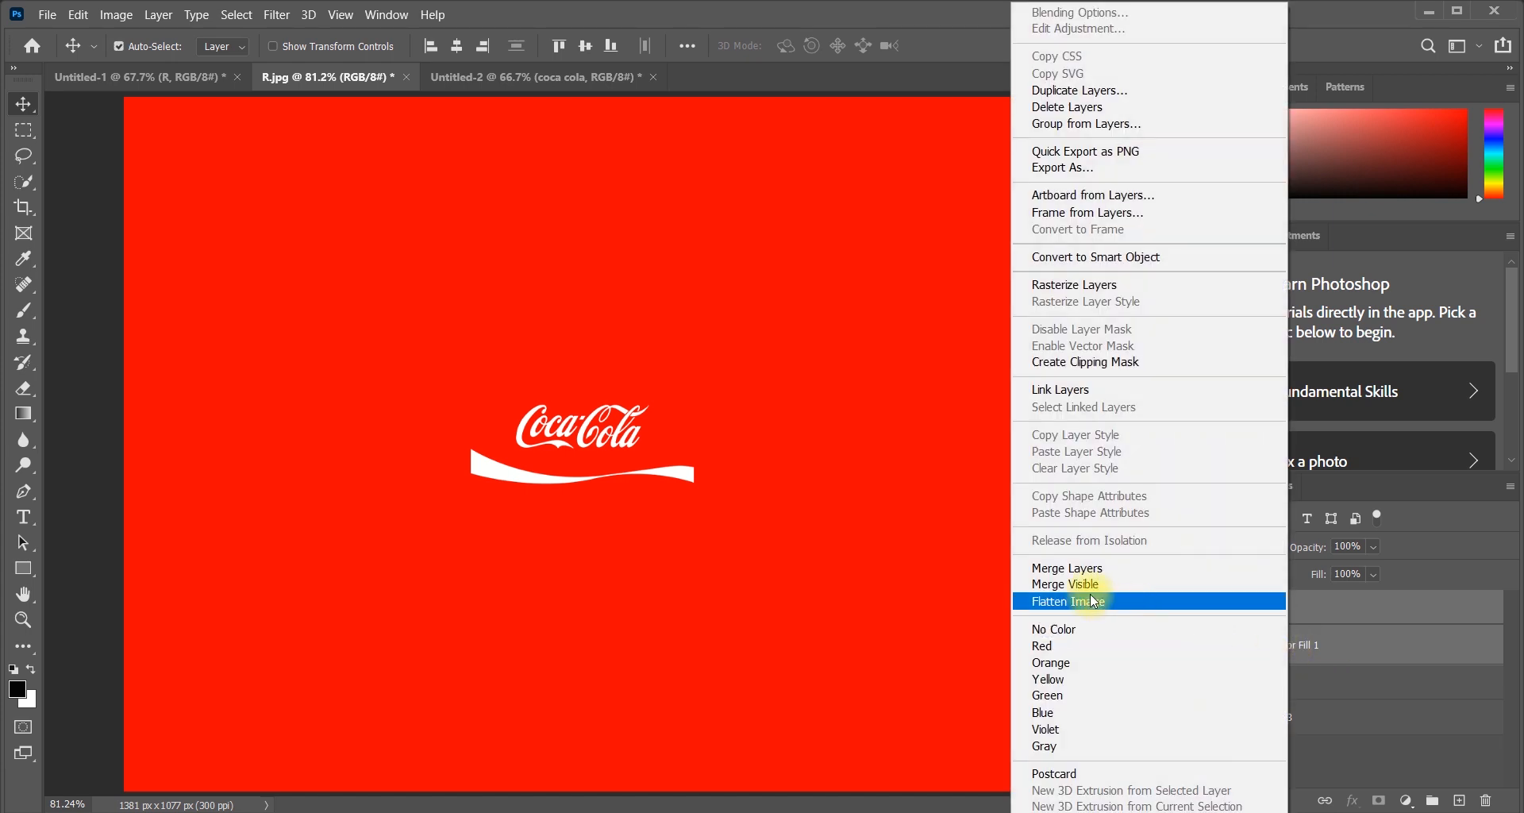
click(1067, 568)
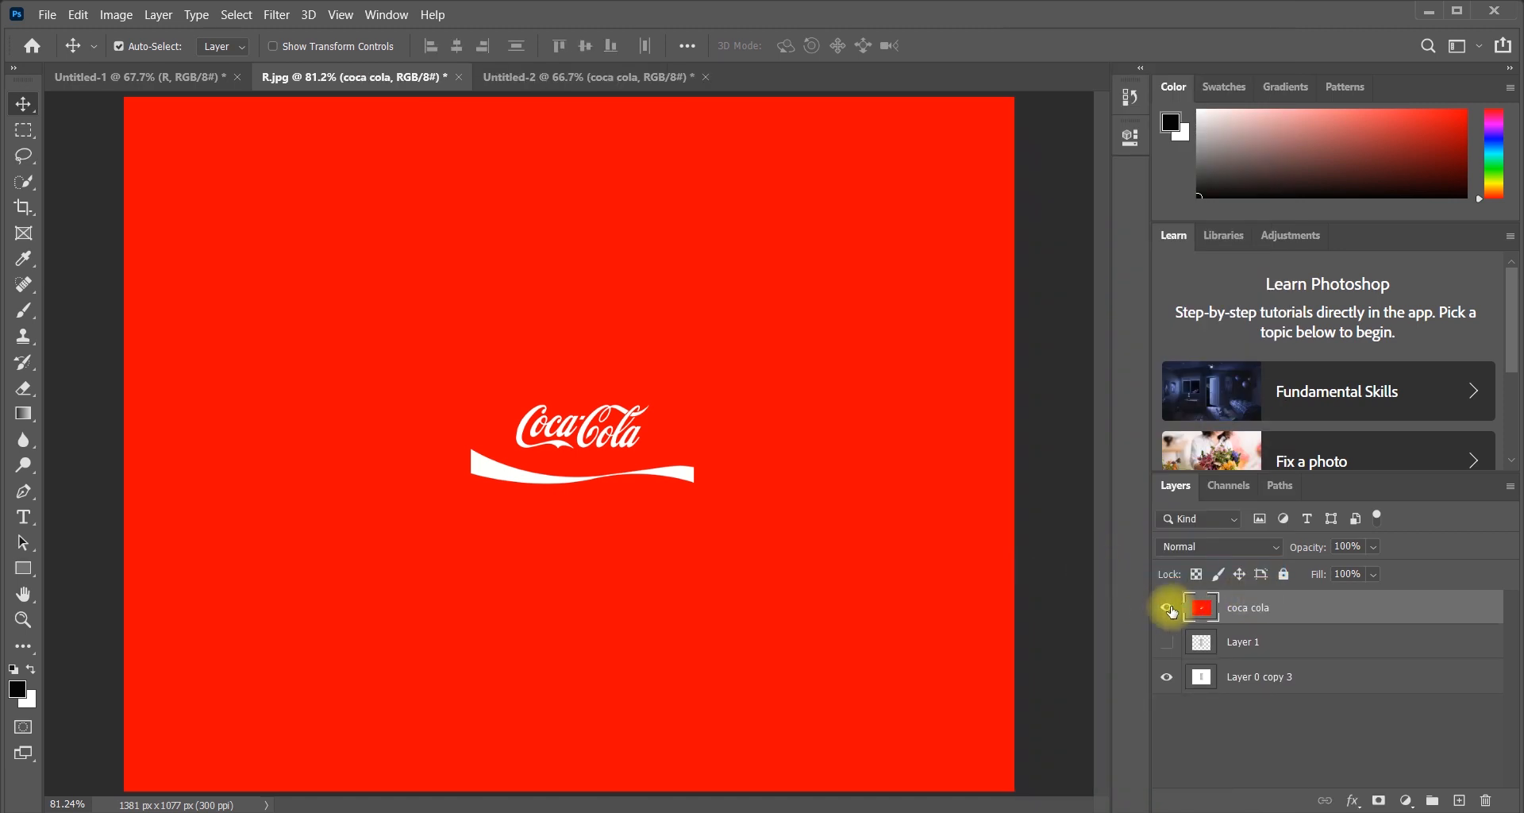
- Show Layer 1 again and load its can outline as a selection with the coca cola layer active
click(1201, 639)
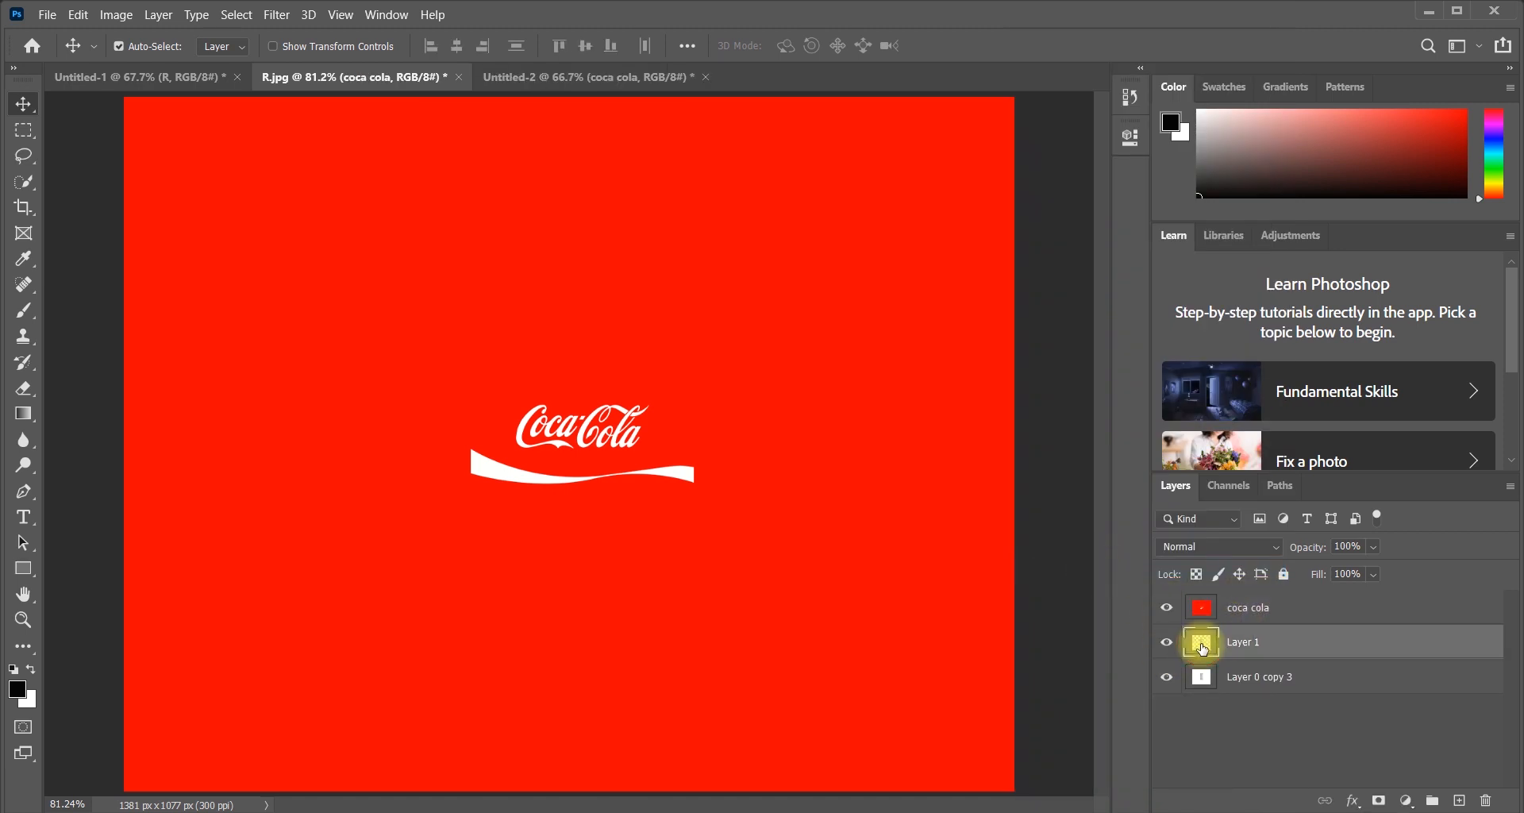
click(1204, 608)
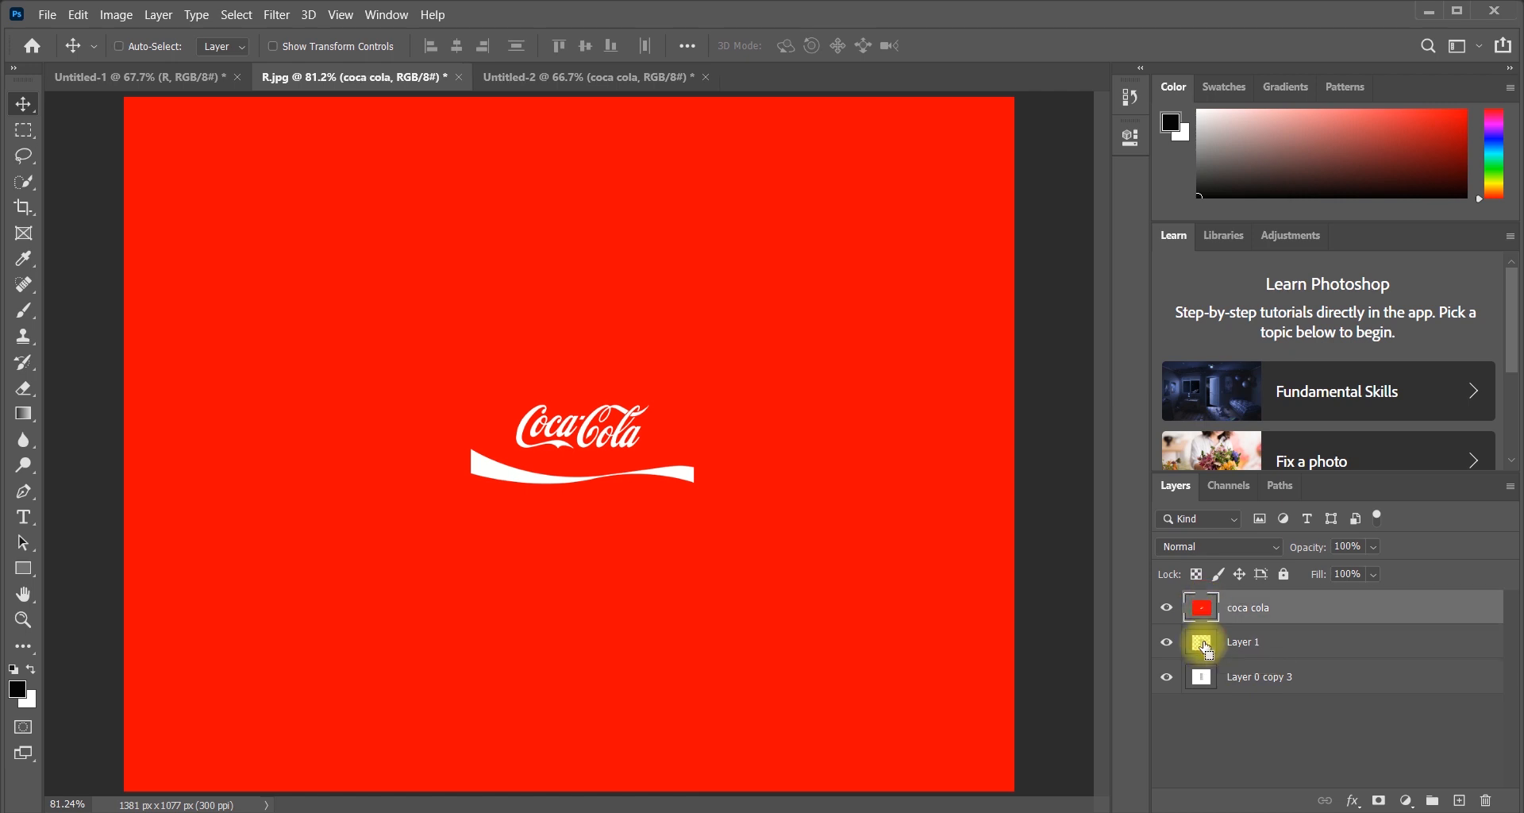
ctrl+click(1205, 644)
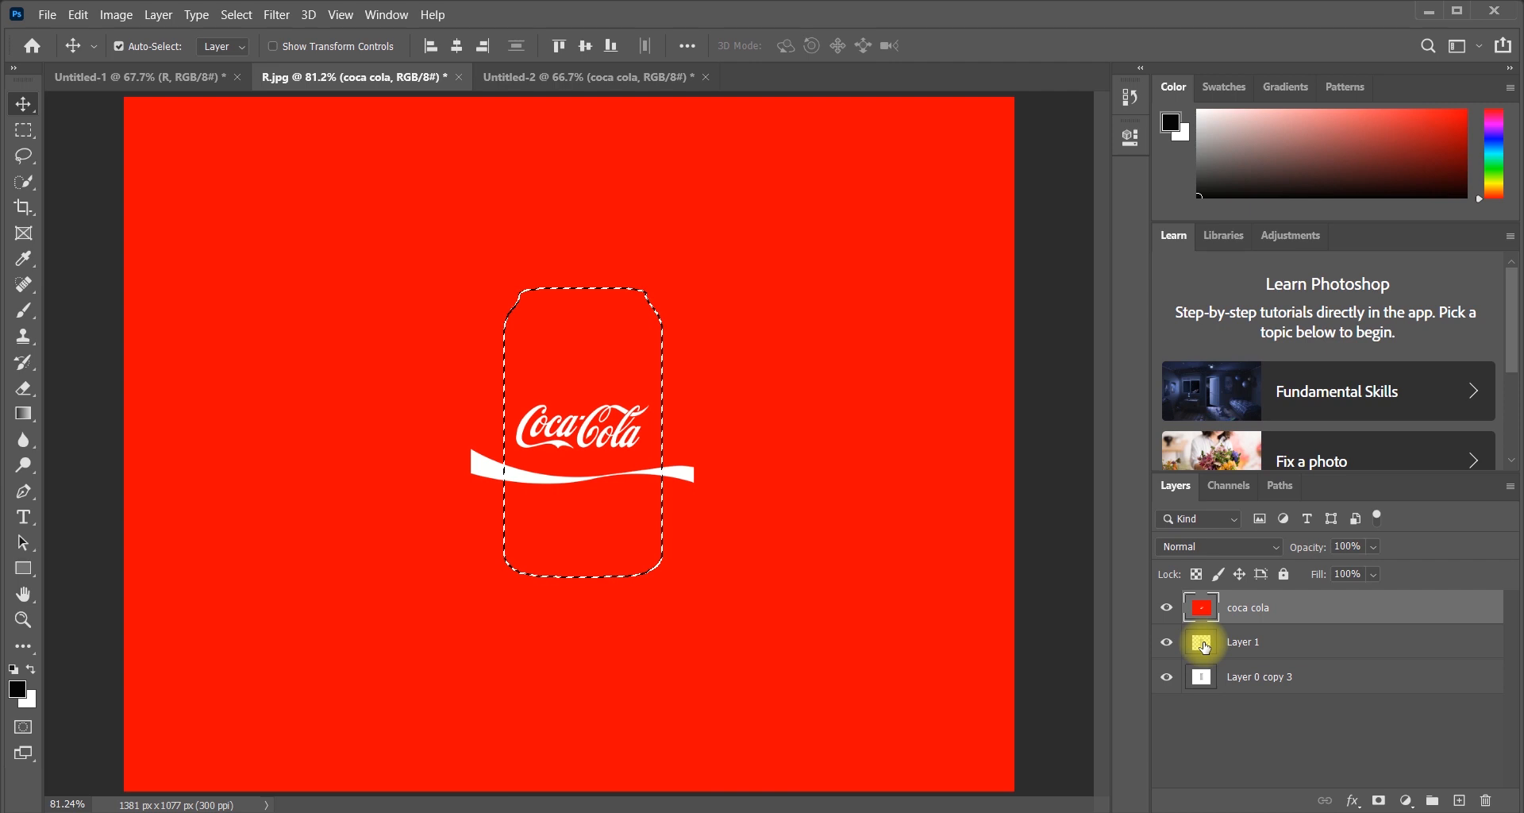
- Set the coca cola layer's blend mode to Multiply and mask the layer to the can-shaped selection
click(1246, 549)
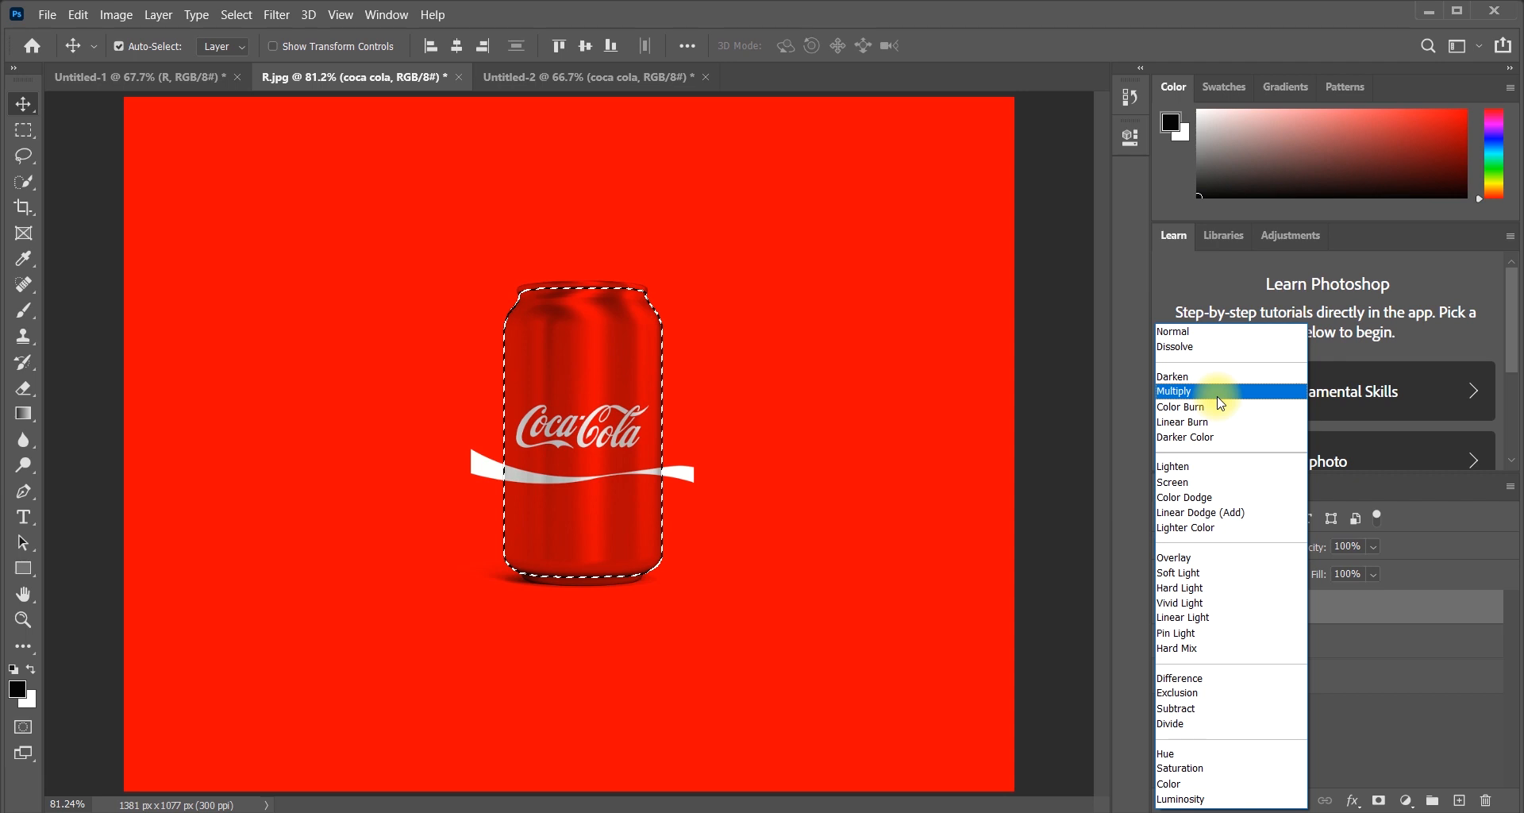
click(1225, 403)
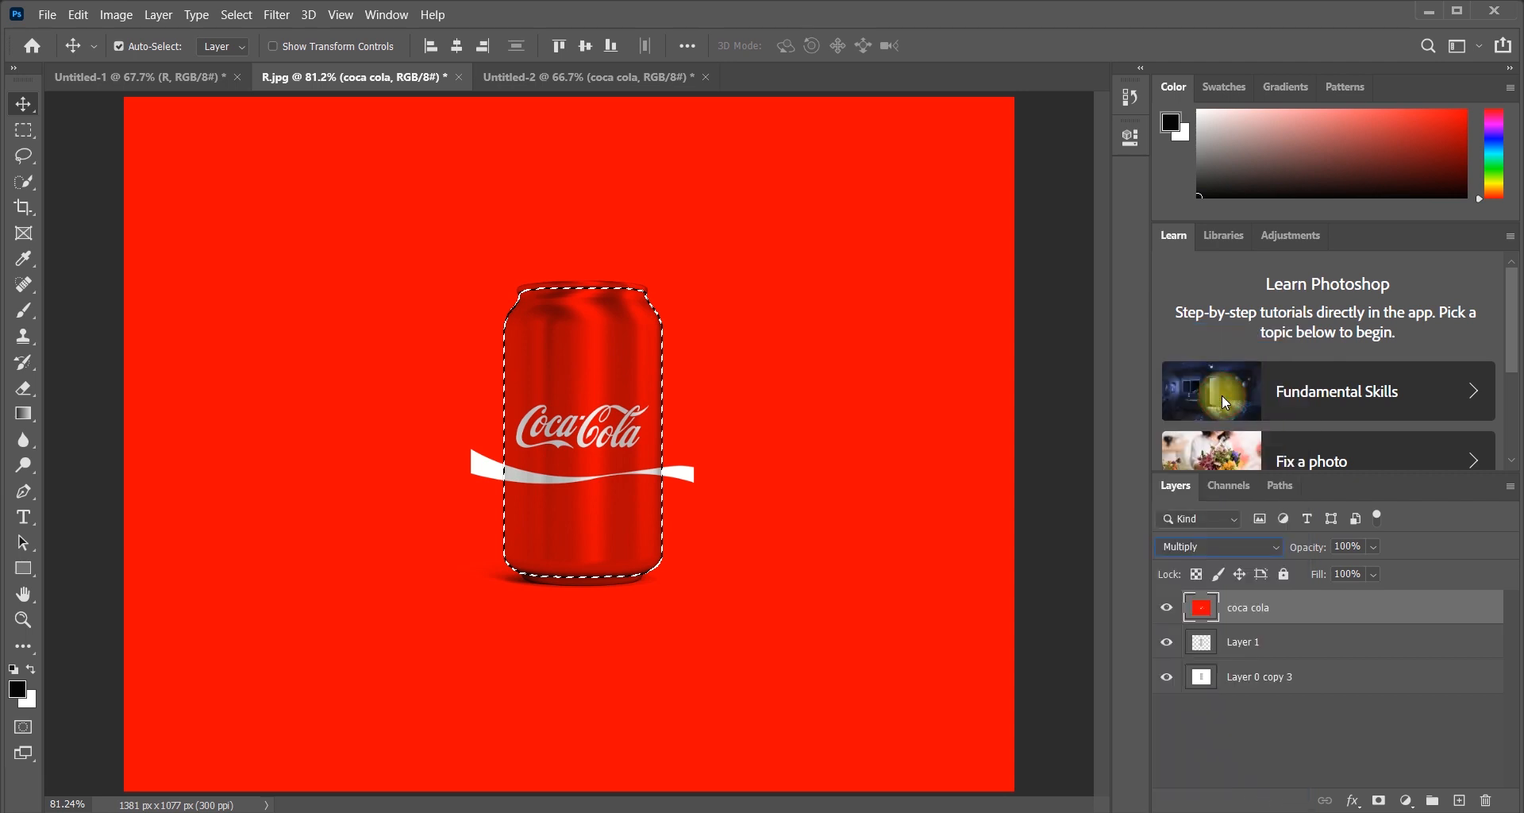
click(1250, 648)
click(1243, 680)
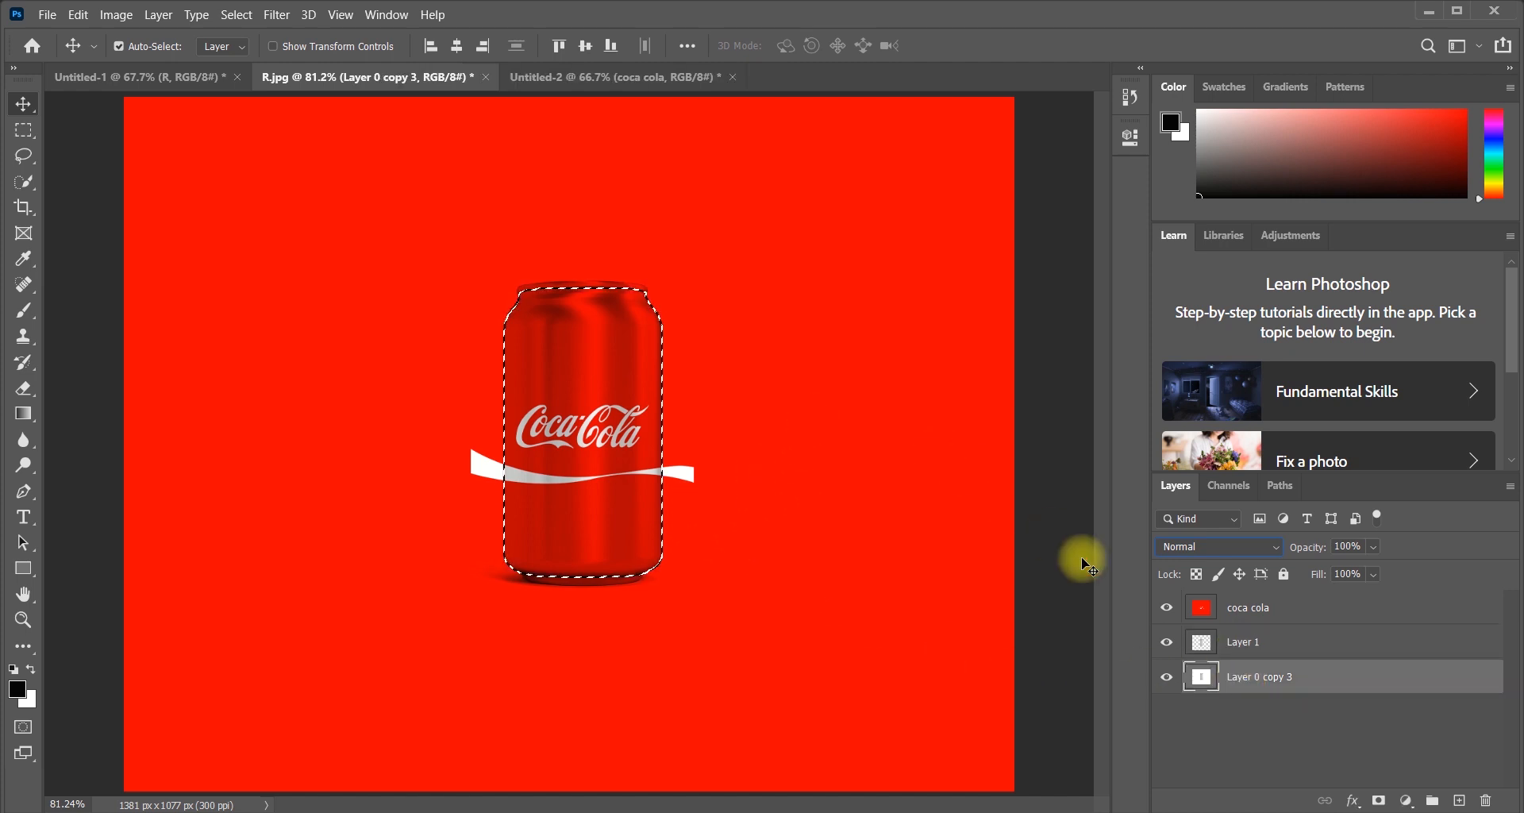
click(1248, 609)
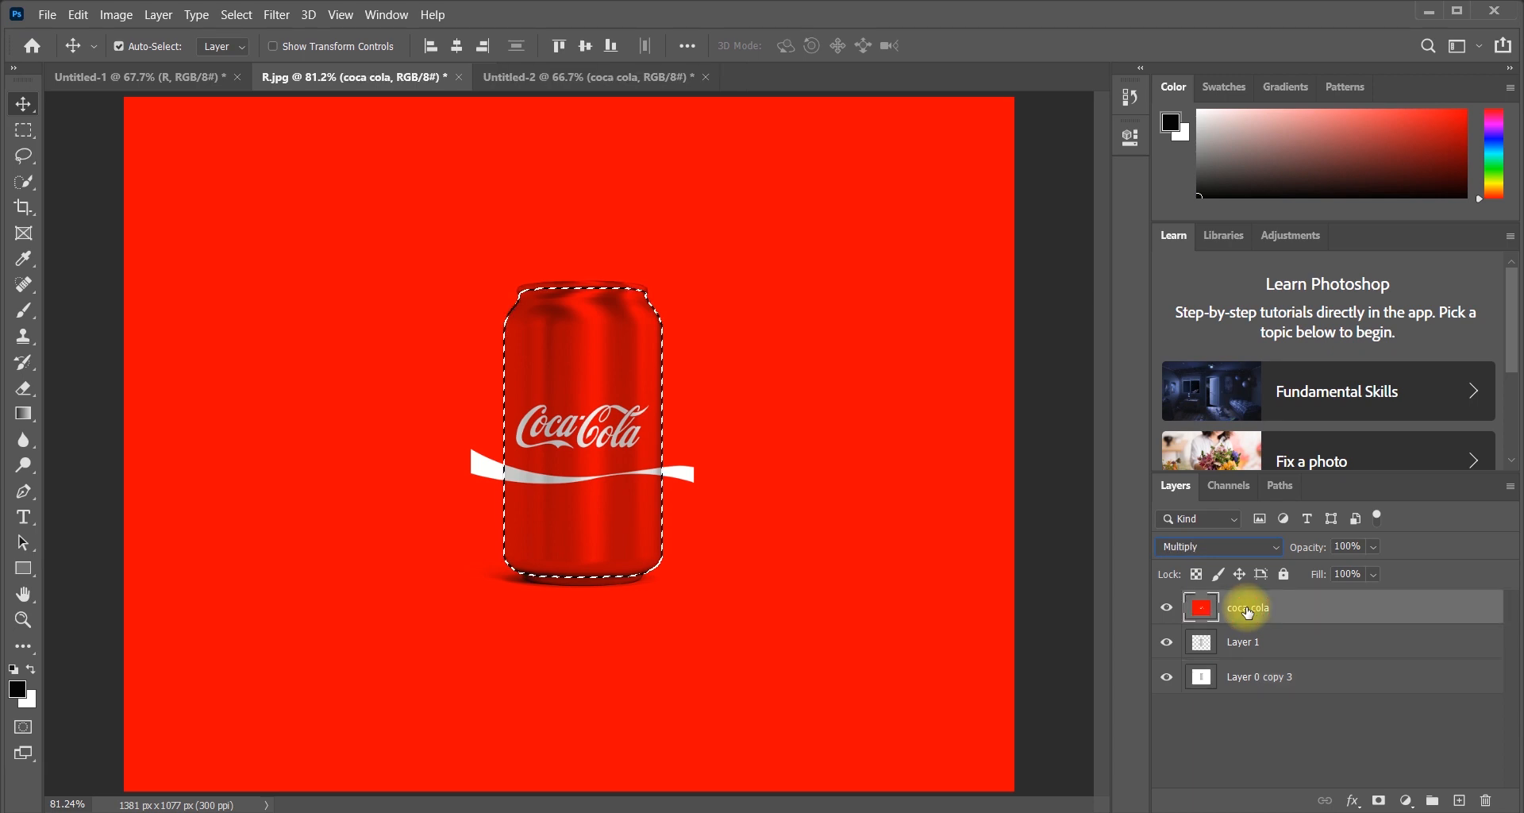
click(19, 100)
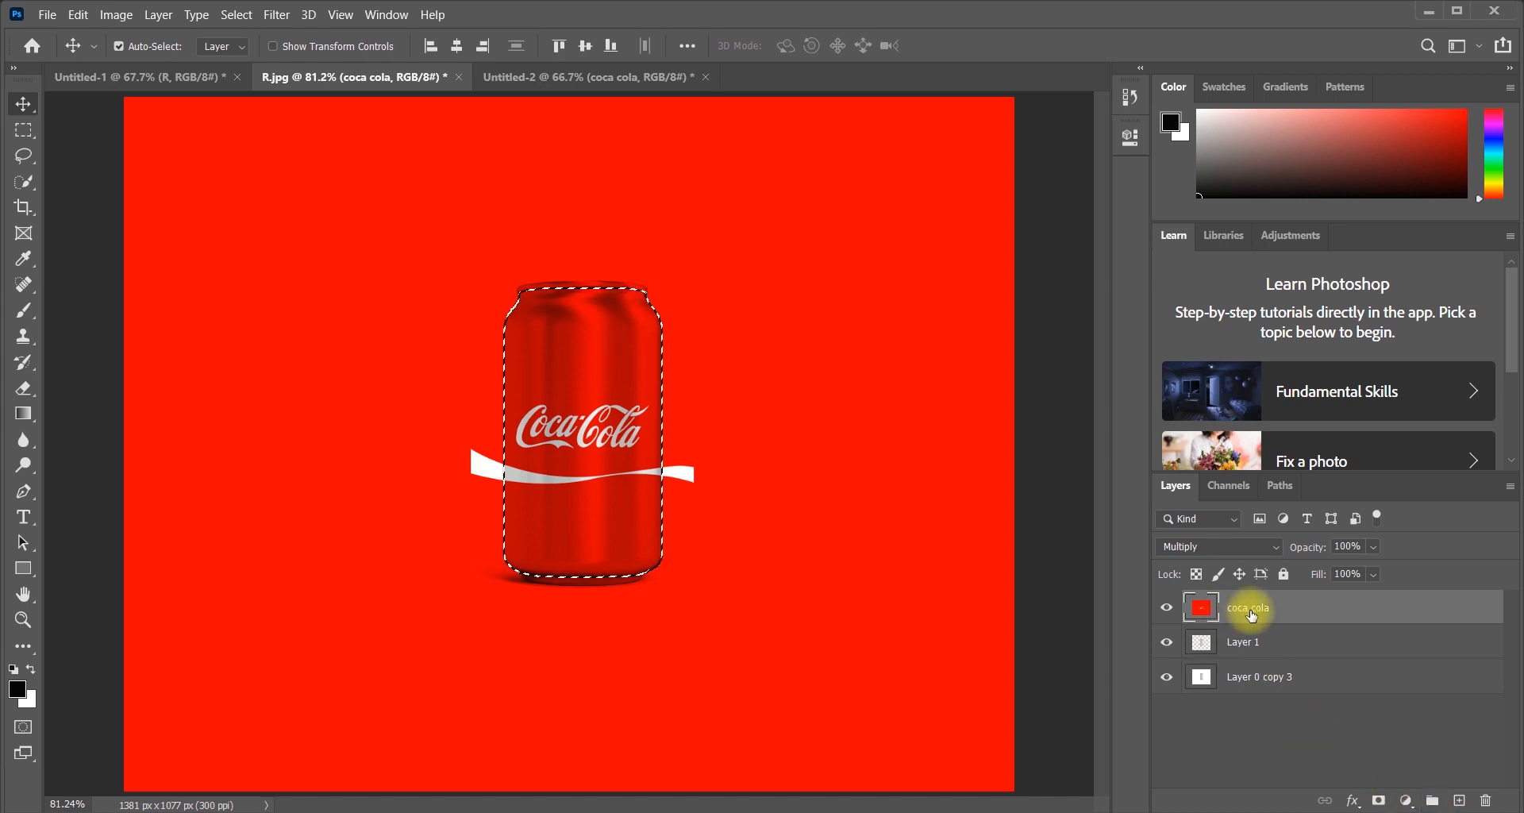
click(1377, 801)
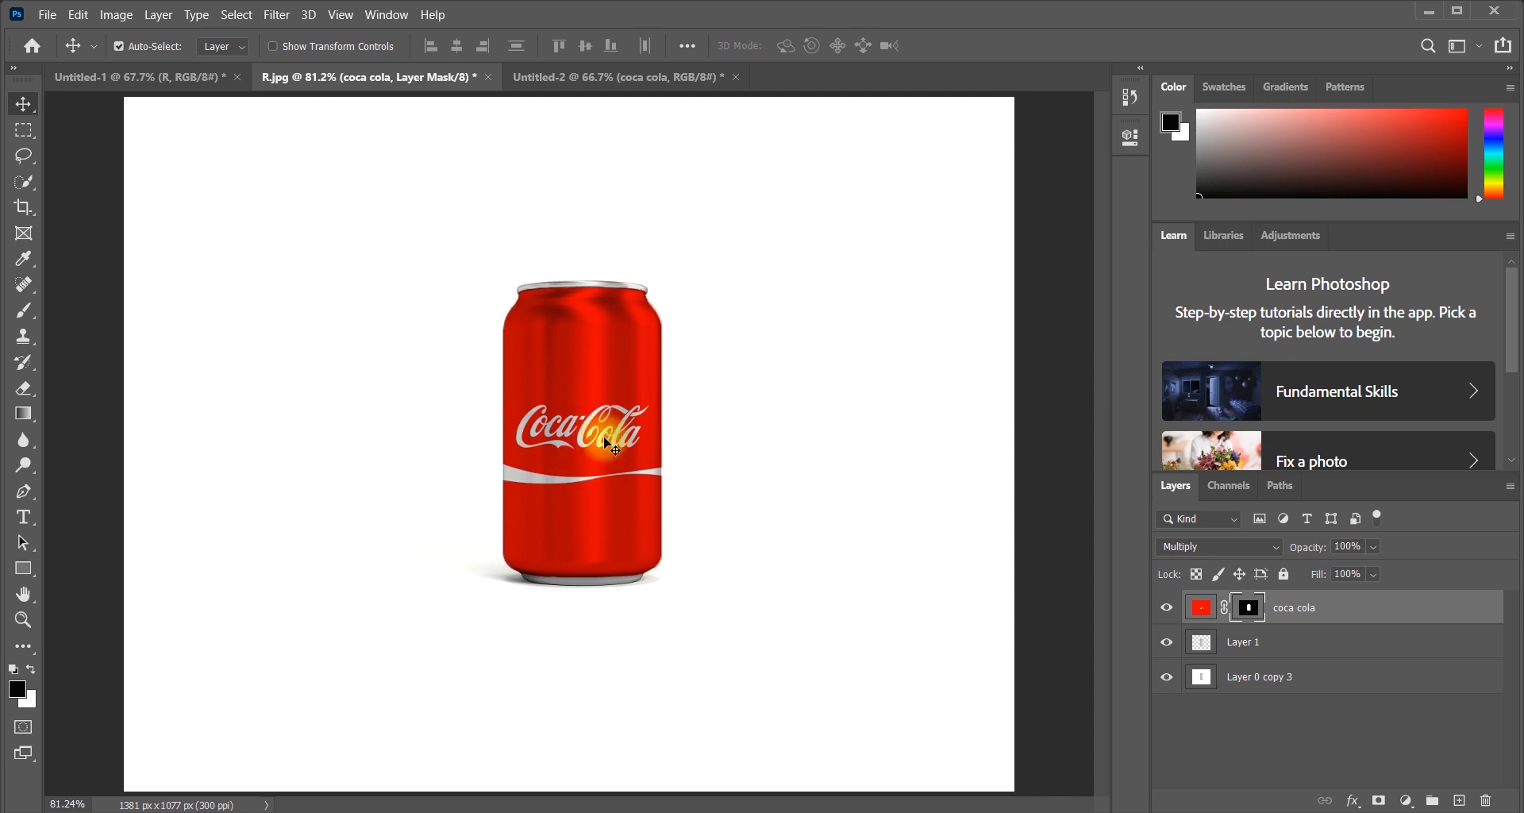
- Preview alternative blend modes on the masked coca cola artwork and keep Multiply
click(1193, 608)
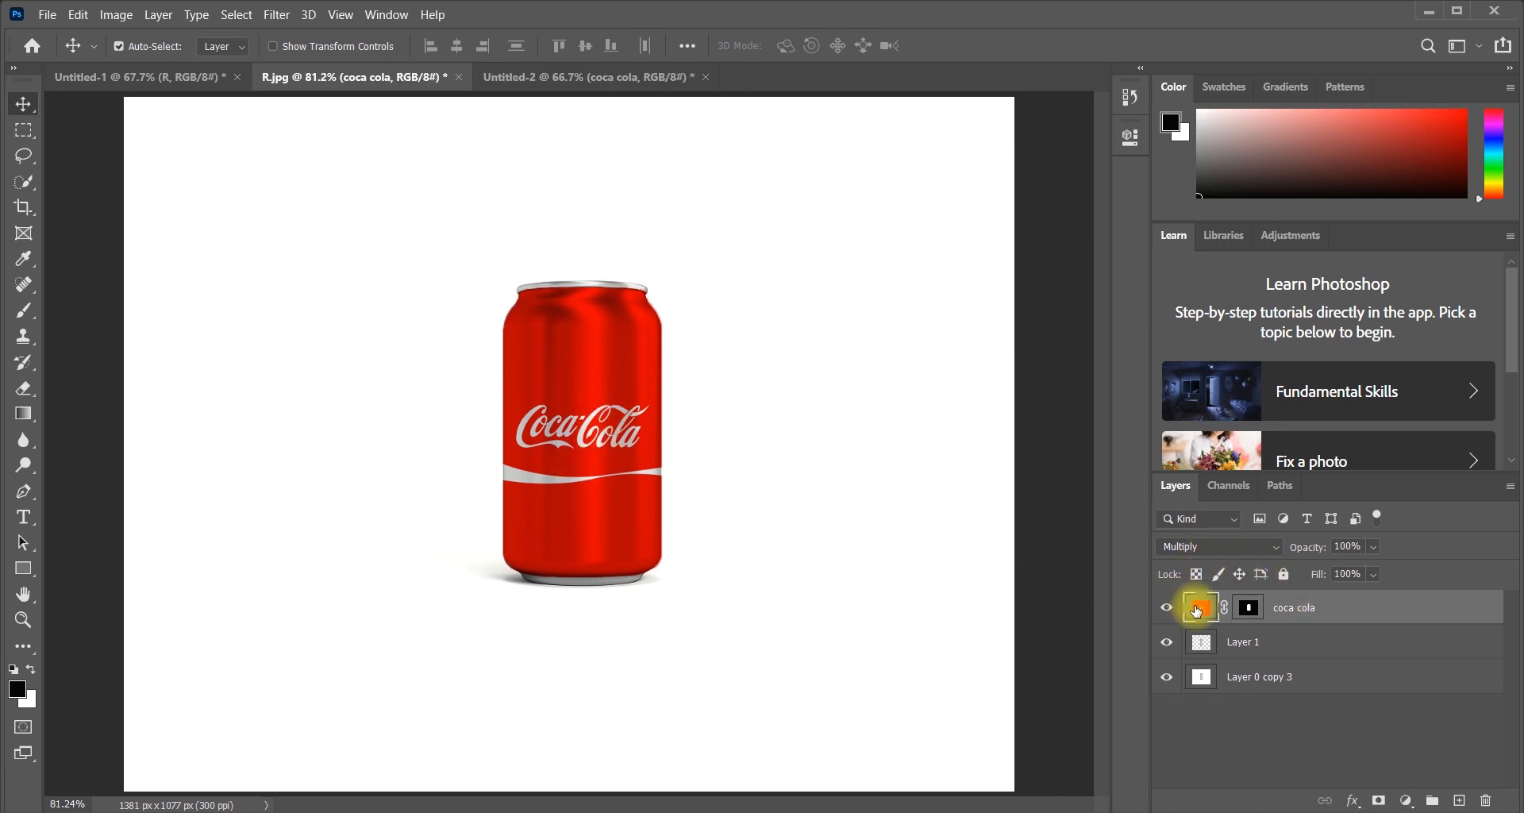
click(1218, 543)
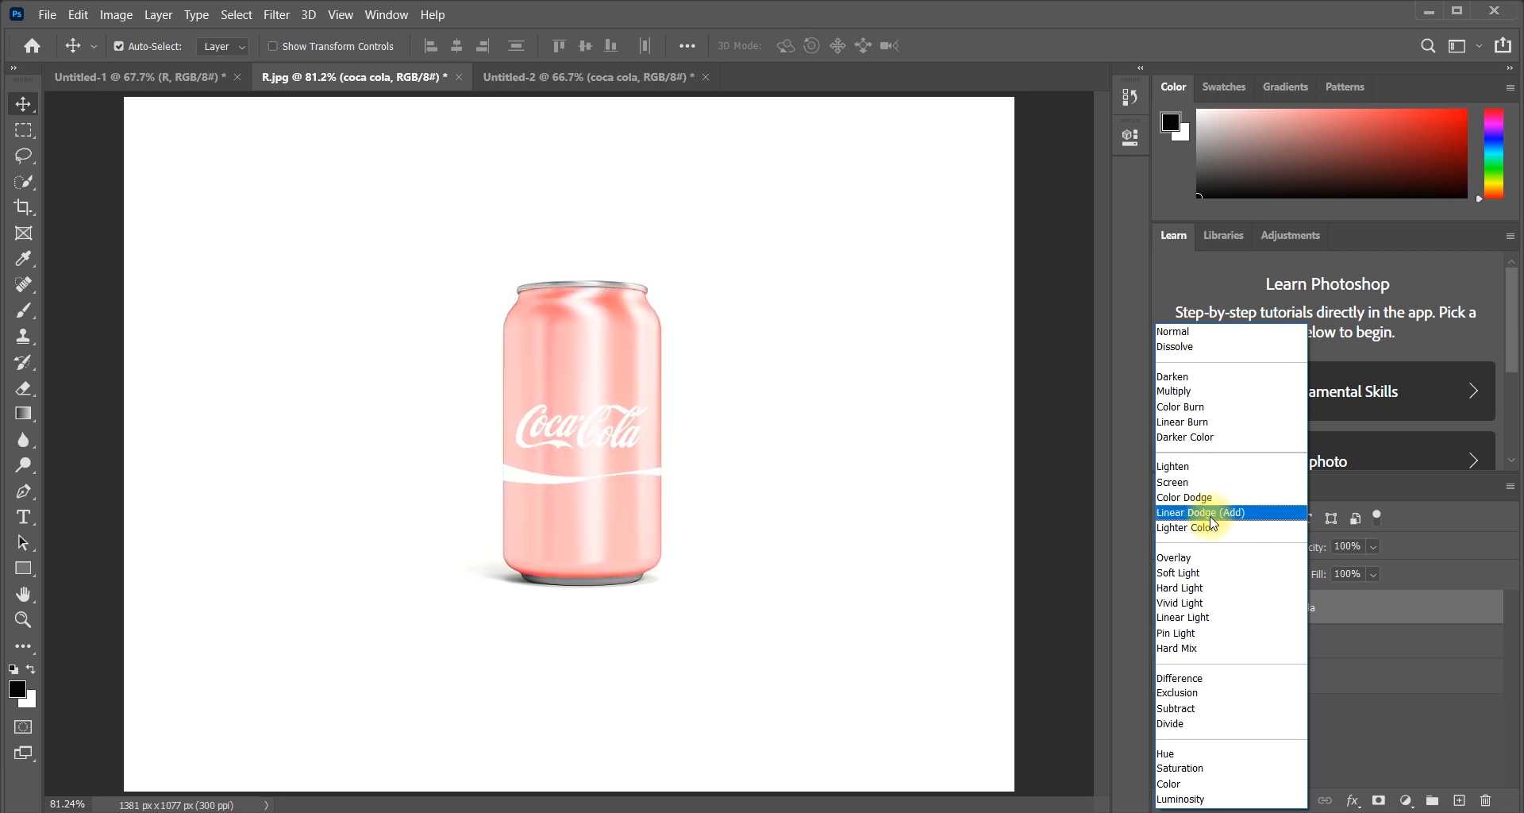
click(1229, 399)
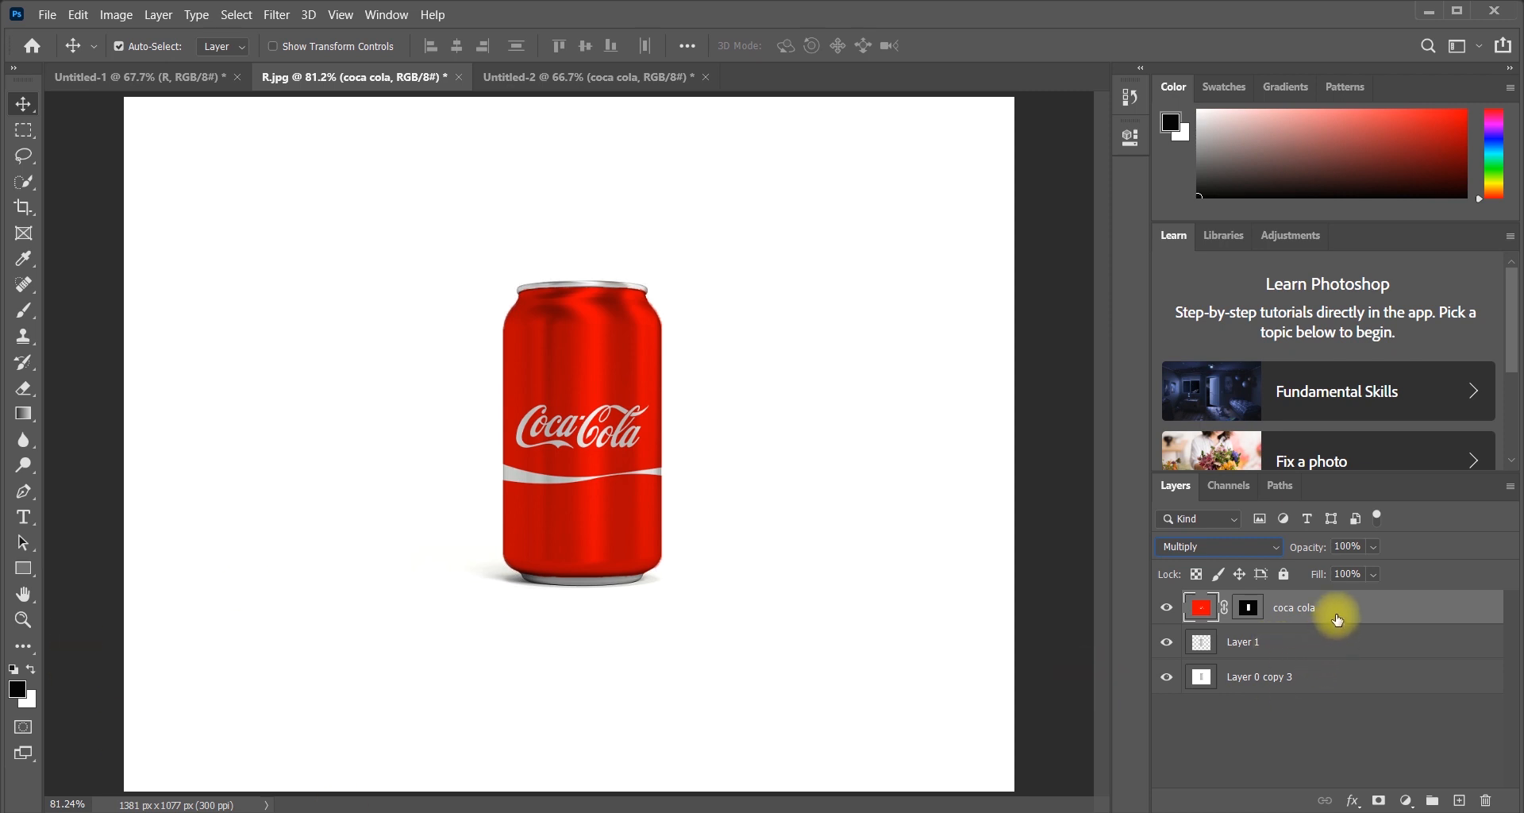
- Add a gradient fill layer directly above Layer 0 copy 3 and open its gradient for editing
click(1299, 673)
click(1405, 800)
click(1409, 469)
drag(813, 157, 970, 117)
click(909, 170)
- Change the gradient's starting color stop at location 0% to a bright green
click(554, 449)
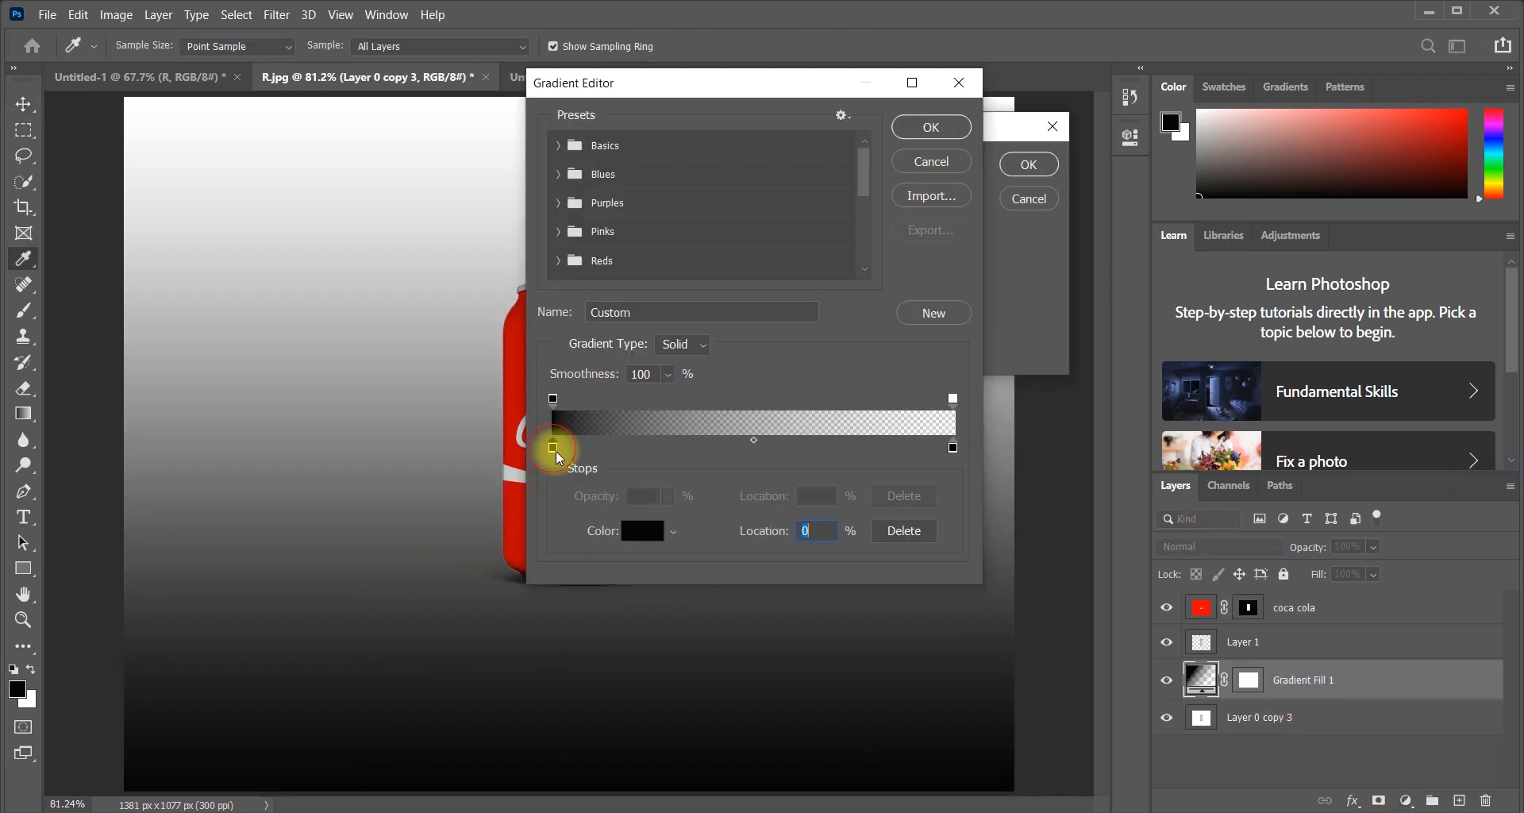
double_click(554, 449)
drag(774, 381, 774, 339)
click(750, 207)
click(947, 163)
- Change the gradient's ending color stop at location 100% to a bright yellow
click(952, 400)
double_click(952, 448)
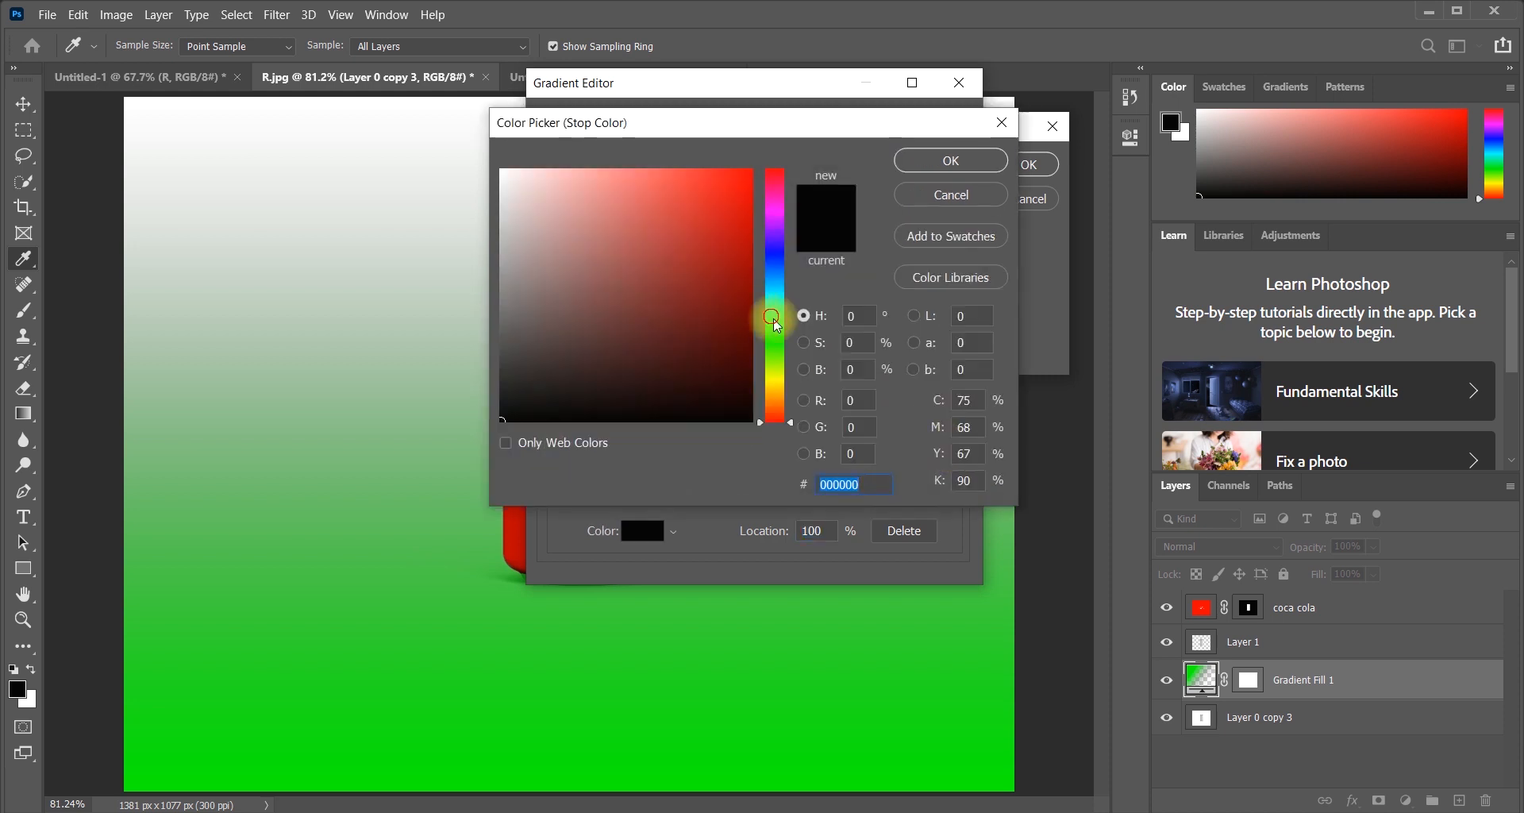
click(775, 378)
drag(748, 196, 793, 170)
click(782, 381)
click(920, 163)
- Set the gradient's ending opacity stop to 100% and accept the edited green-to-yellow gradient
click(951, 399)
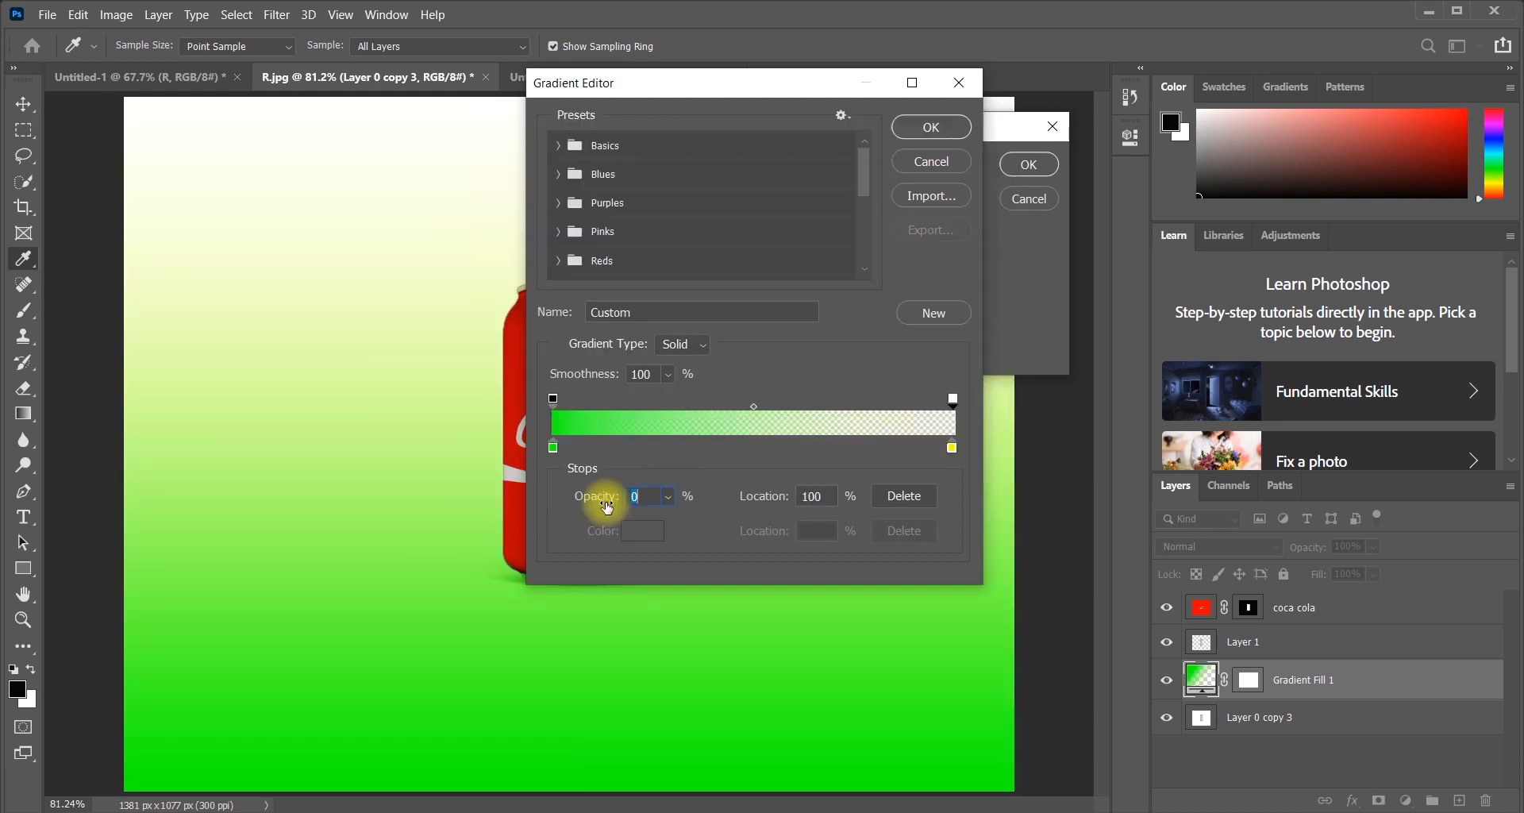
text(100)
click(930, 126)
- Set the gradient fill's style to Radial and reverse it so yellow glows behind the can and green surrounds it
click(831, 294)
click(831, 295)
click(864, 196)
click(863, 223)
click(831, 294)
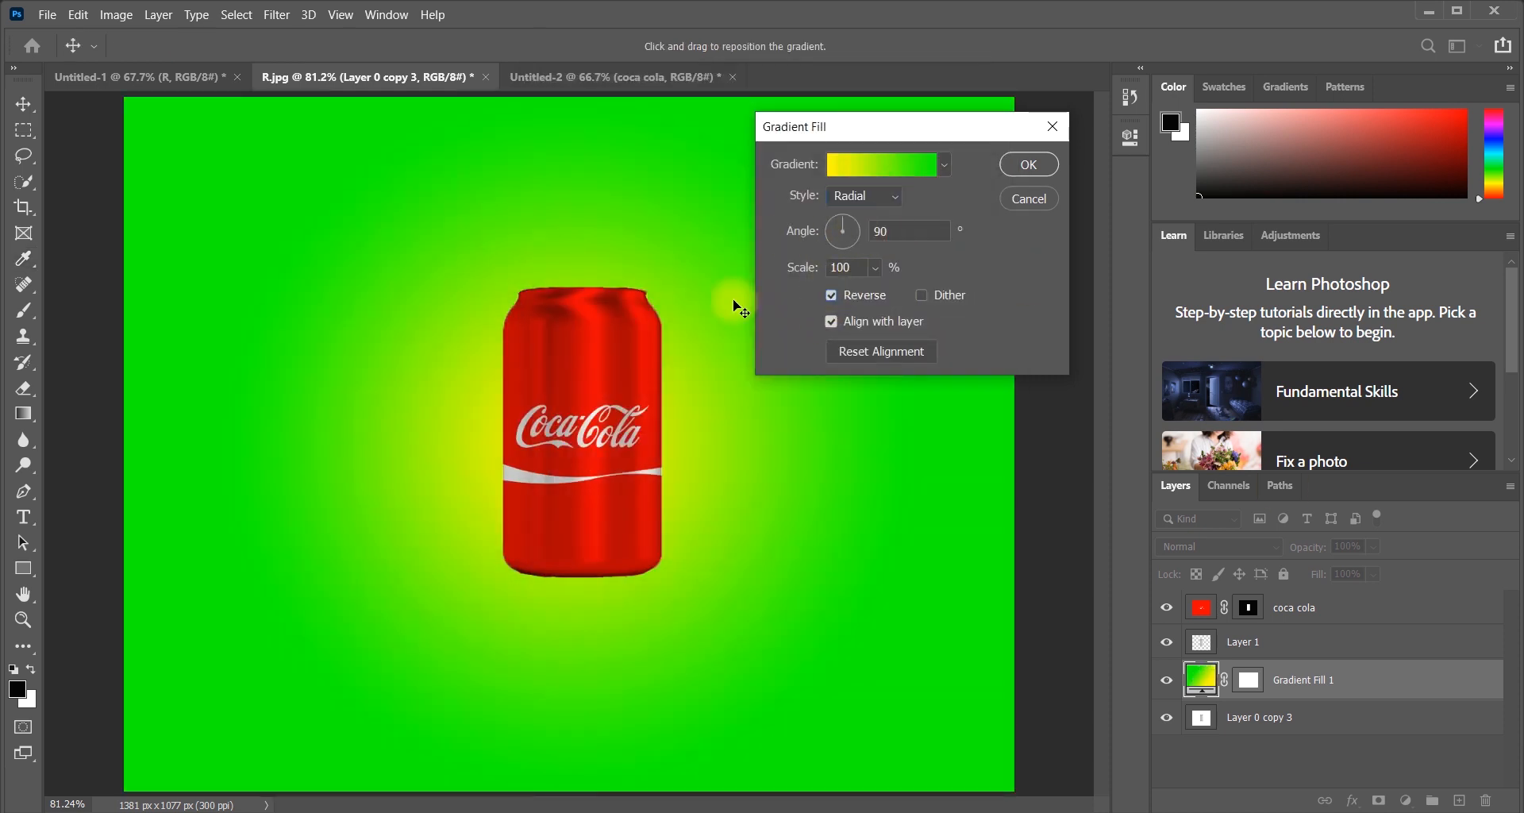
- Set the radial gradient fill's scale to 167% and accept the Gradient Fill settings
mouse_move(806, 272)
mouse_down()
mouse_move(789, 267)
mouse_move(803, 269)
mouse_up()
click(1028, 164)
drag(1302, 680, 1318, 653)
drag(1318, 653, 1322, 681)
- Try to select the can on the canvas with the Object Selection tool
click(23, 182)
click(111, 168)
drag(428, 221, 689, 653)
drag(517, 417, 510, 451)
key(ctrl+d)
ctrl+click(1200, 610)
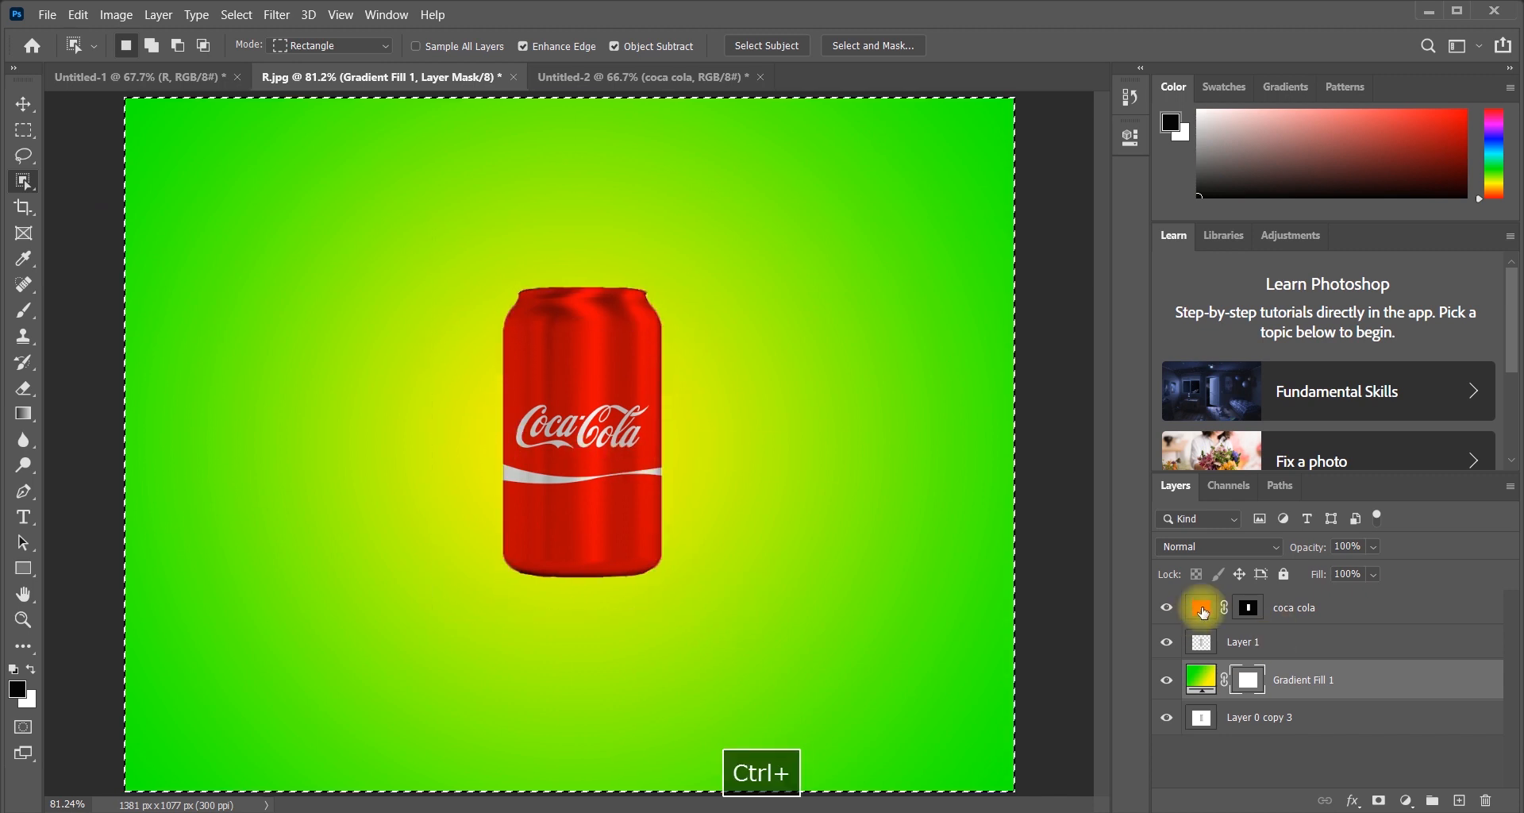
click(1201, 609)
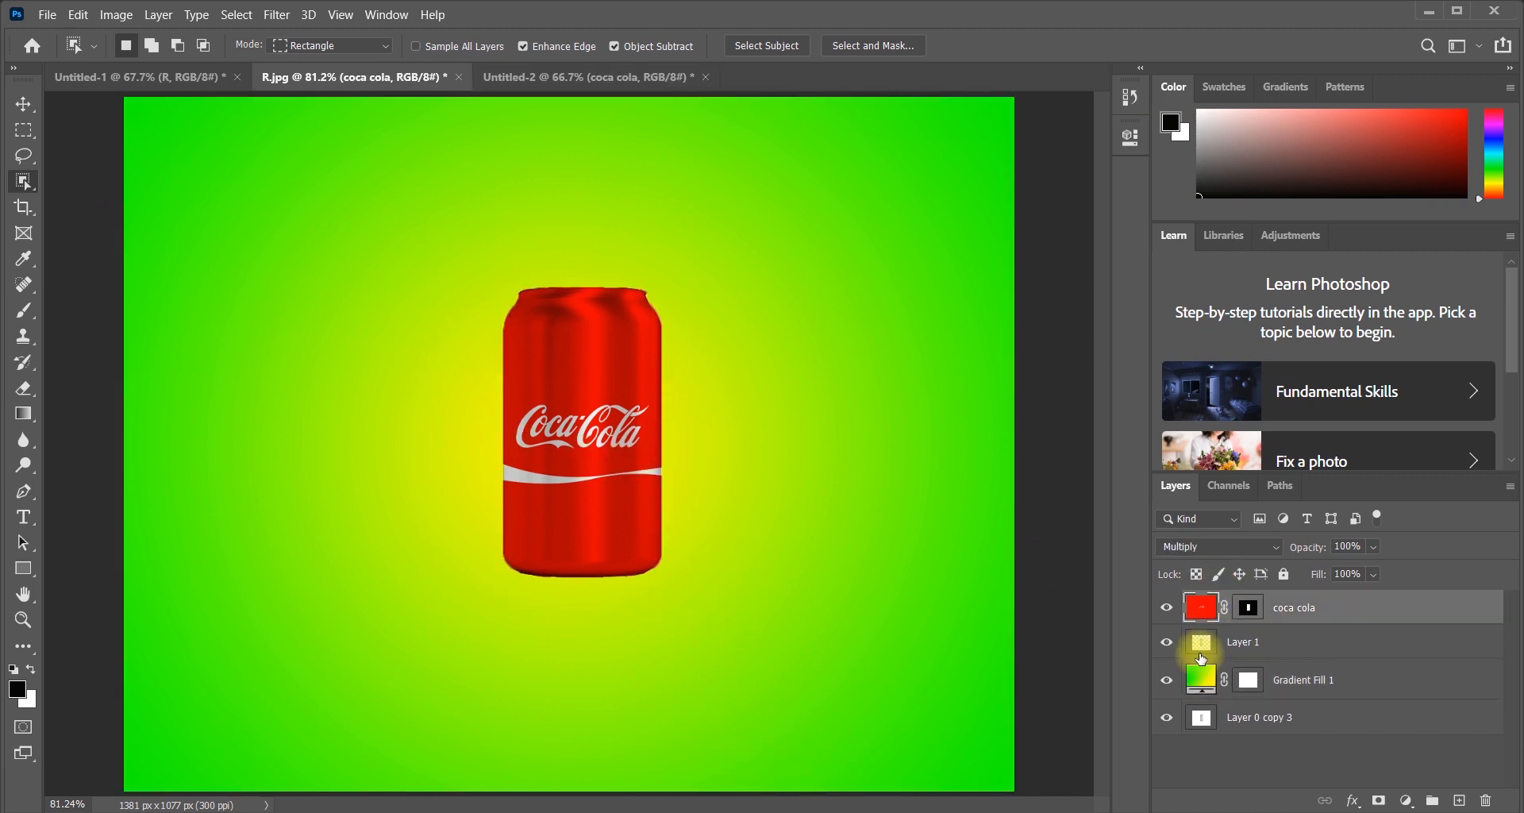
- Lower the Gradient Fill 1 layer's opacity to 28% and delete its layer mask
click(1248, 607)
click(1247, 680)
click(23, 105)
drag(1325, 548, 1308, 549)
key(Delete)
key(ctrl+z)
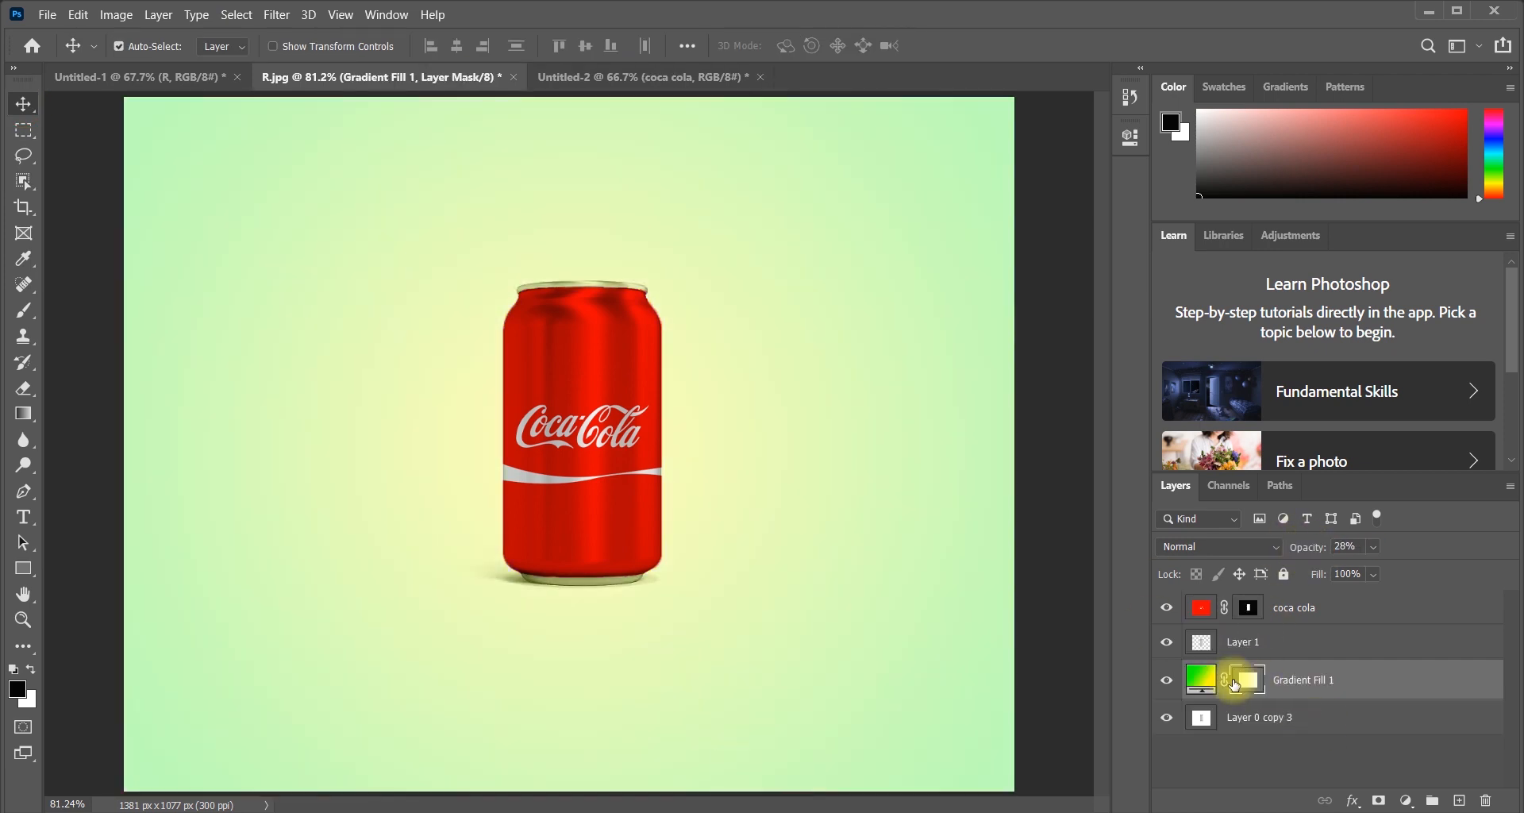
click(1486, 800)
click(690, 330)
- Select the can automatically with Select Subject and lower the gradient fill's opacity to 5%
key(w)
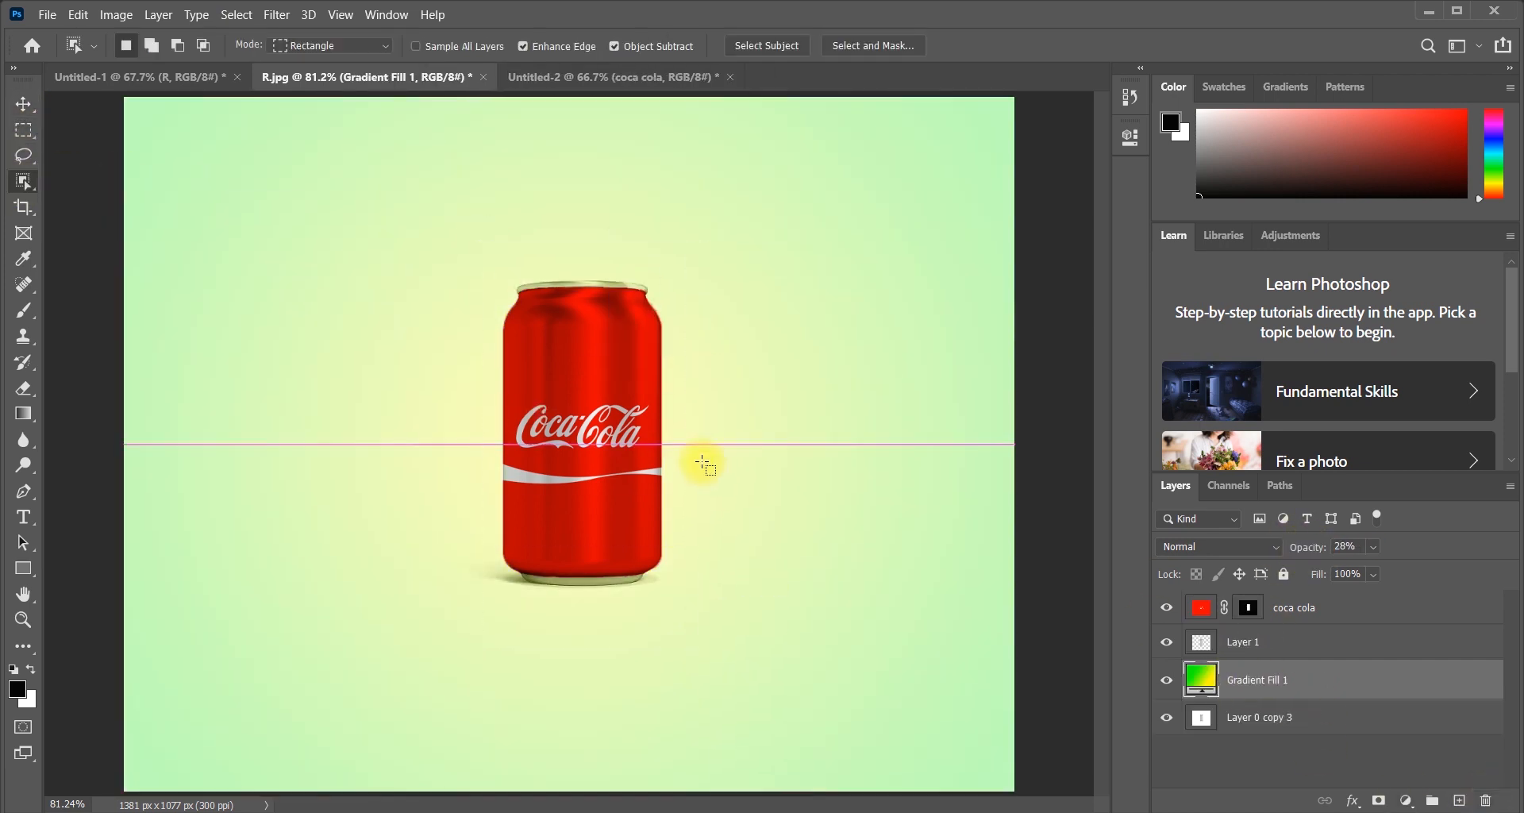
click(767, 46)
drag(1291, 535, 724, 328)
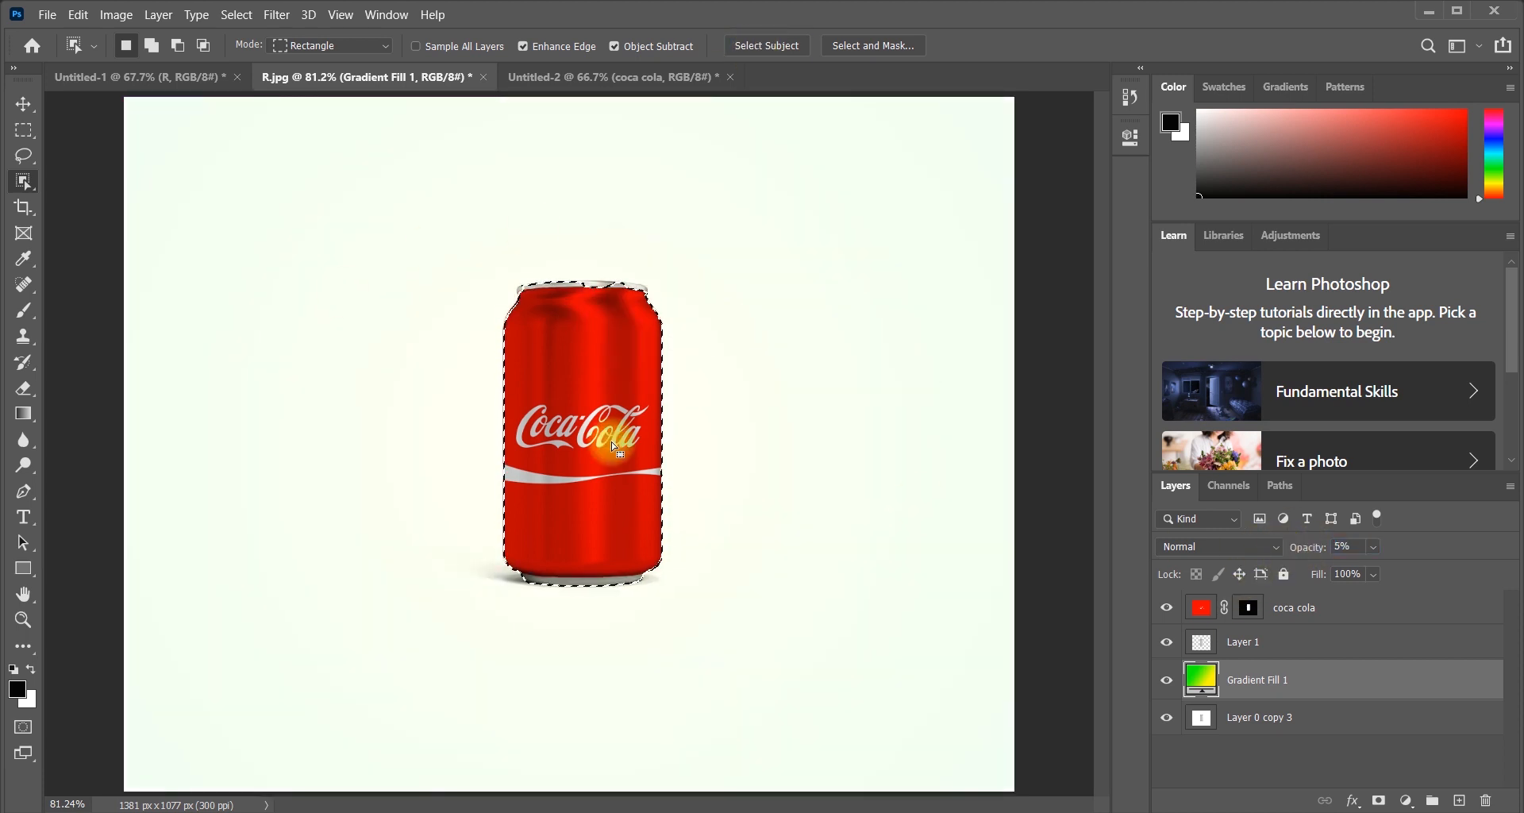
- Refine the can selection with the Quick Selection tool so it follows the silver rim and the base
key(ctrl+=)
key(ctrl+=)
key(ctrl+=)
drag(578, 270, 555, 738)
right_click(23, 181)
click(103, 198)
mouse_move(546, 325)
mouse_down()
mouse_move(646, 312)
mouse_move(832, 340)
mouse_up()
alt+click(831, 340)
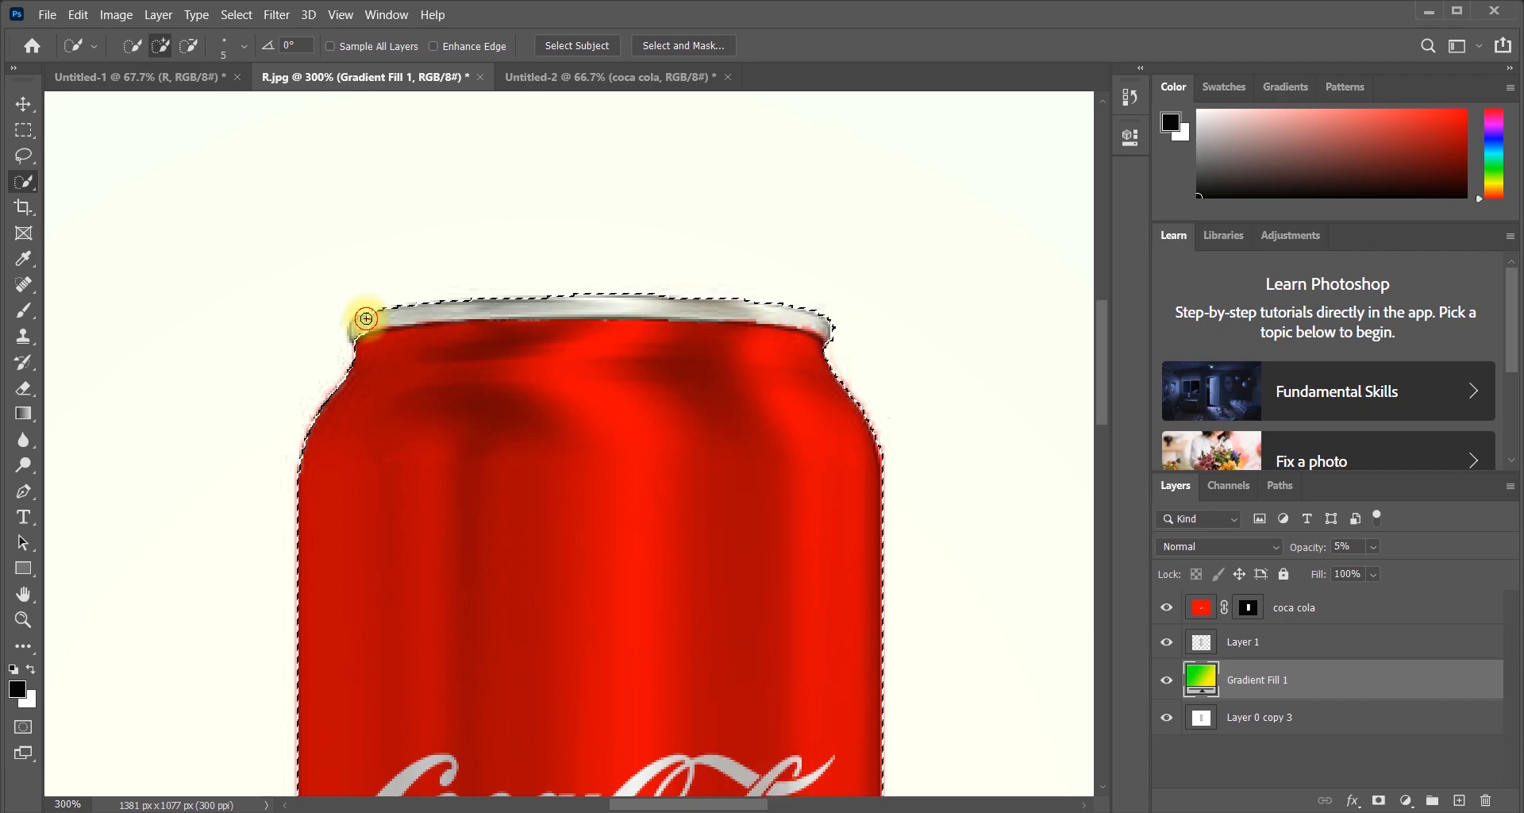
mouse_move(365, 319)
mouse_down()
mouse_move(350, 326)
mouse_move(378, 326)
mouse_up()
drag(573, 654, 572, 120)
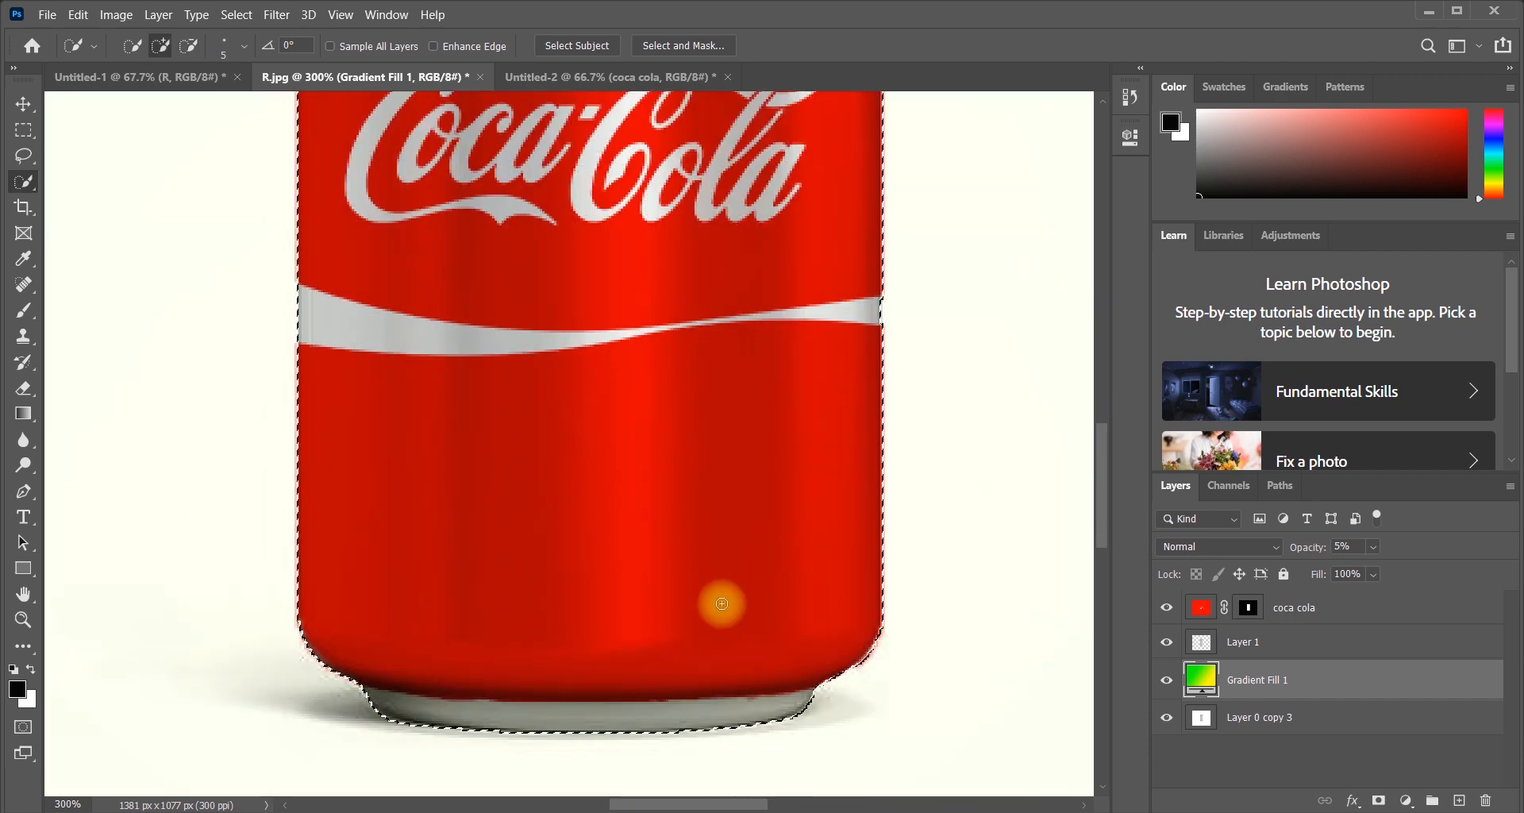
- Mask the Gradient Fill 1 layer with the can selection and raise its opacity to 100%
click(1378, 800)
key(ctrl+0)
click(1205, 675)
click(1316, 553)
drag(1317, 553, 1515, 553)
key(ctrl+z)
key(ctrl+z)
click(1379, 800)
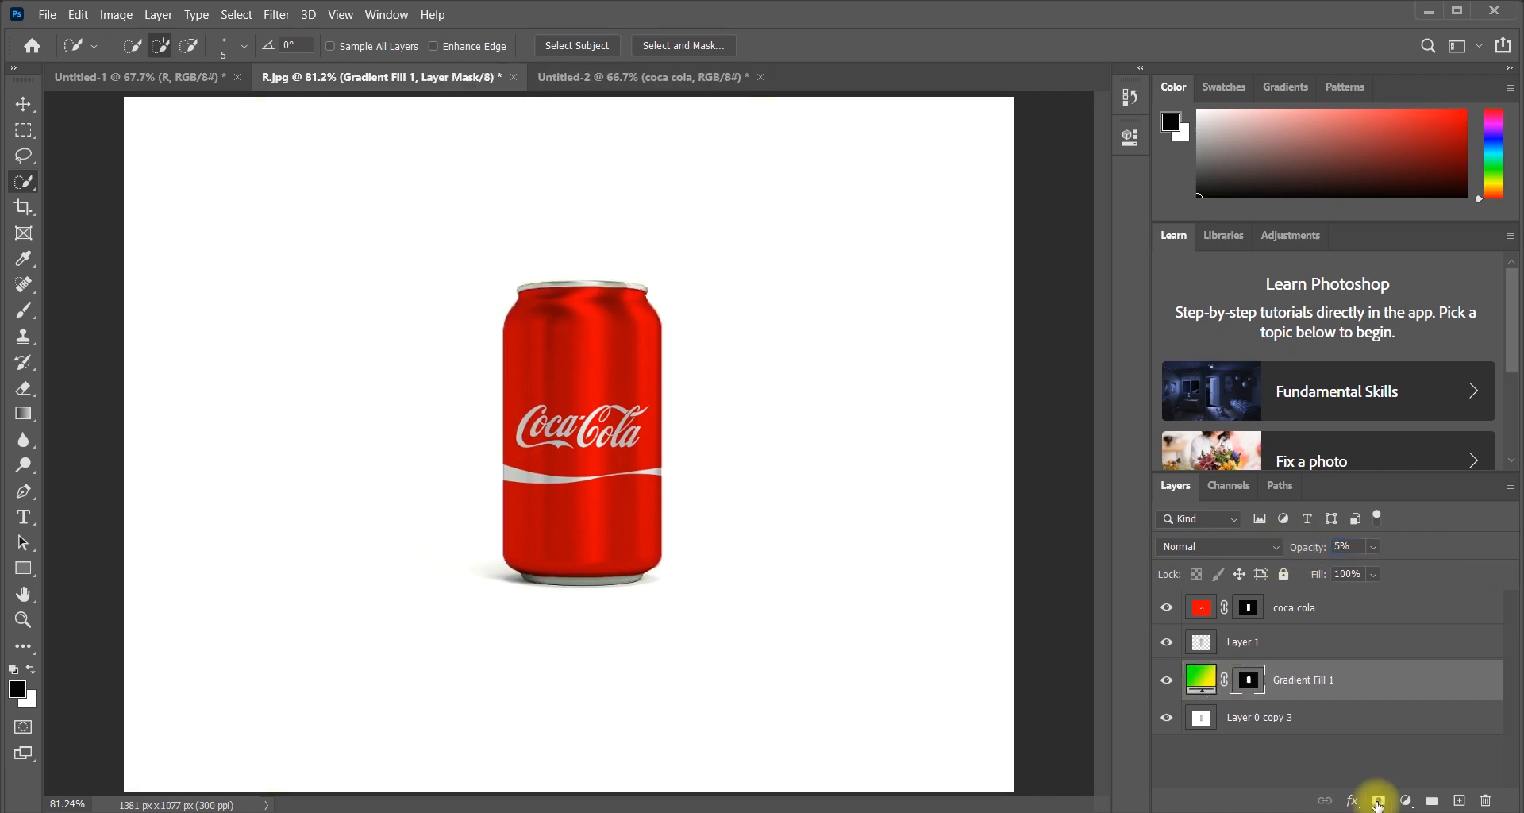
click(1248, 679)
key(ctrl+z)
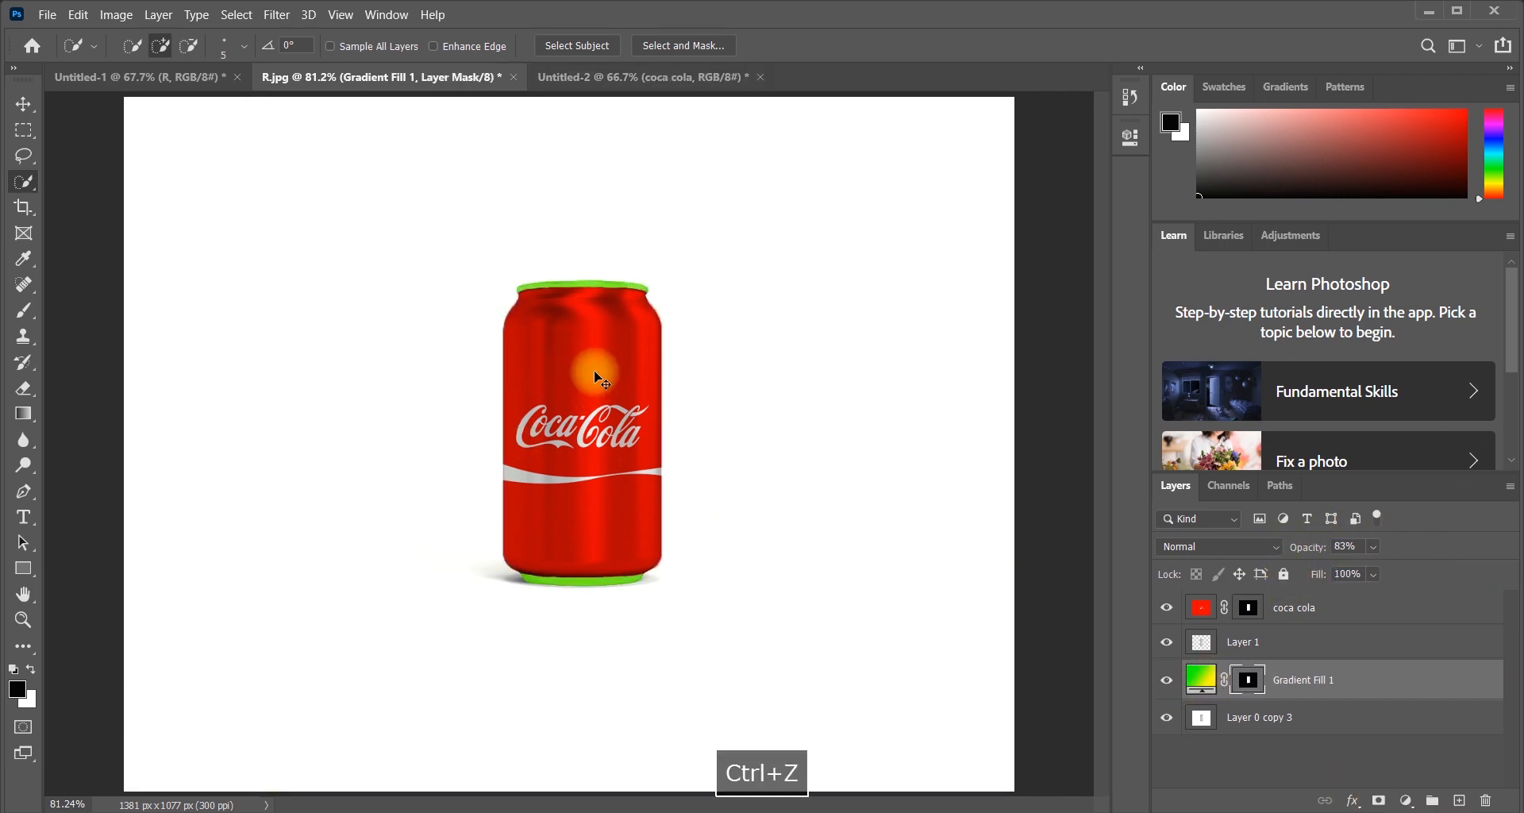
drag(1307, 546, 1426, 554)
click(1378, 800)
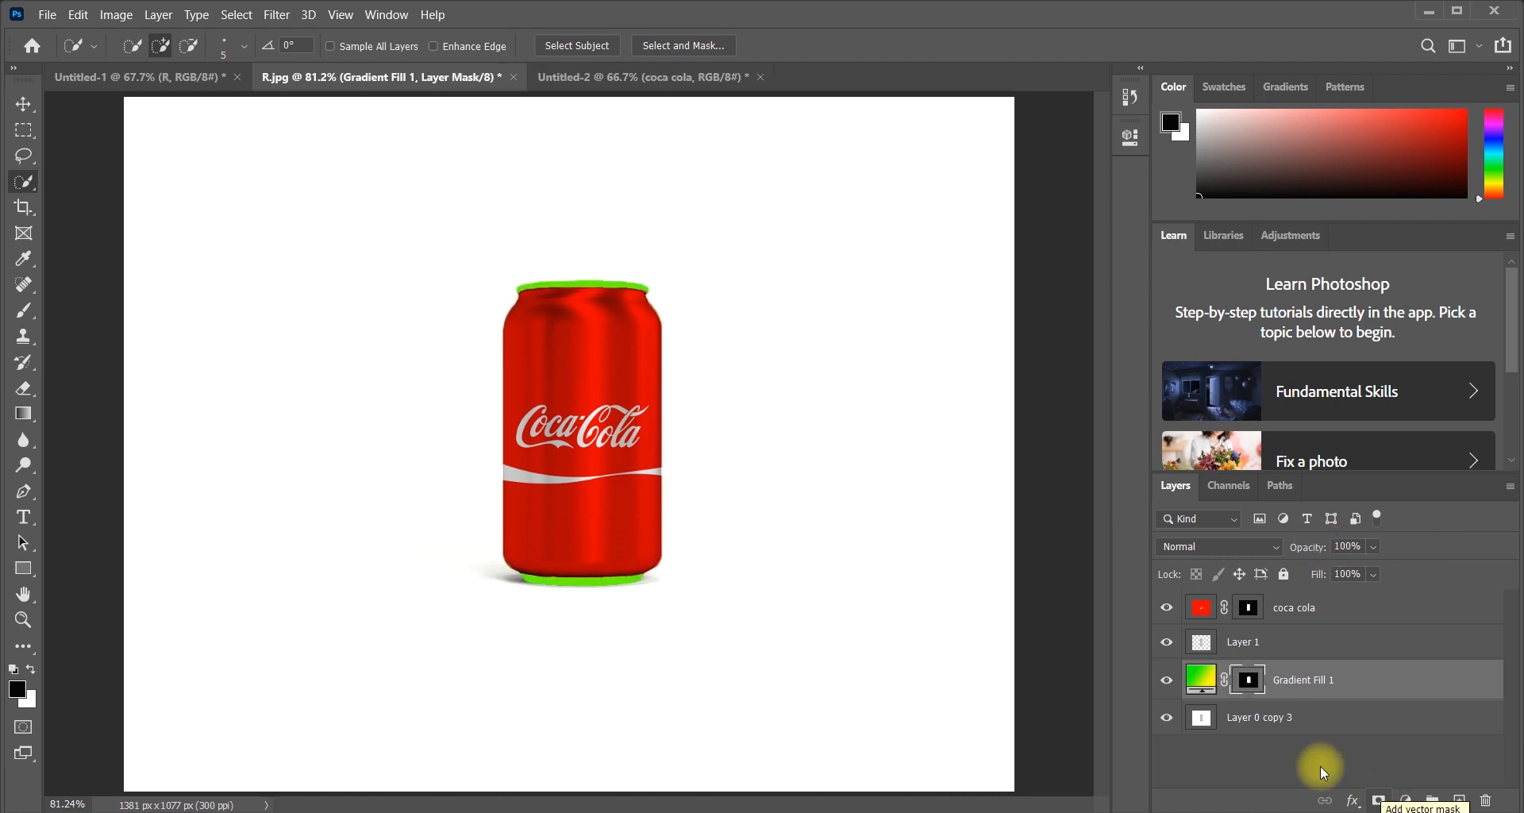
- Paint black on the gradient fill's mask over the can's rim and base to hide the green
click(24, 309)
drag(503, 241, 635, 248)
drag(635, 601, 544, 601)
click(23, 104)
click(1320, 716)
click(1320, 681)
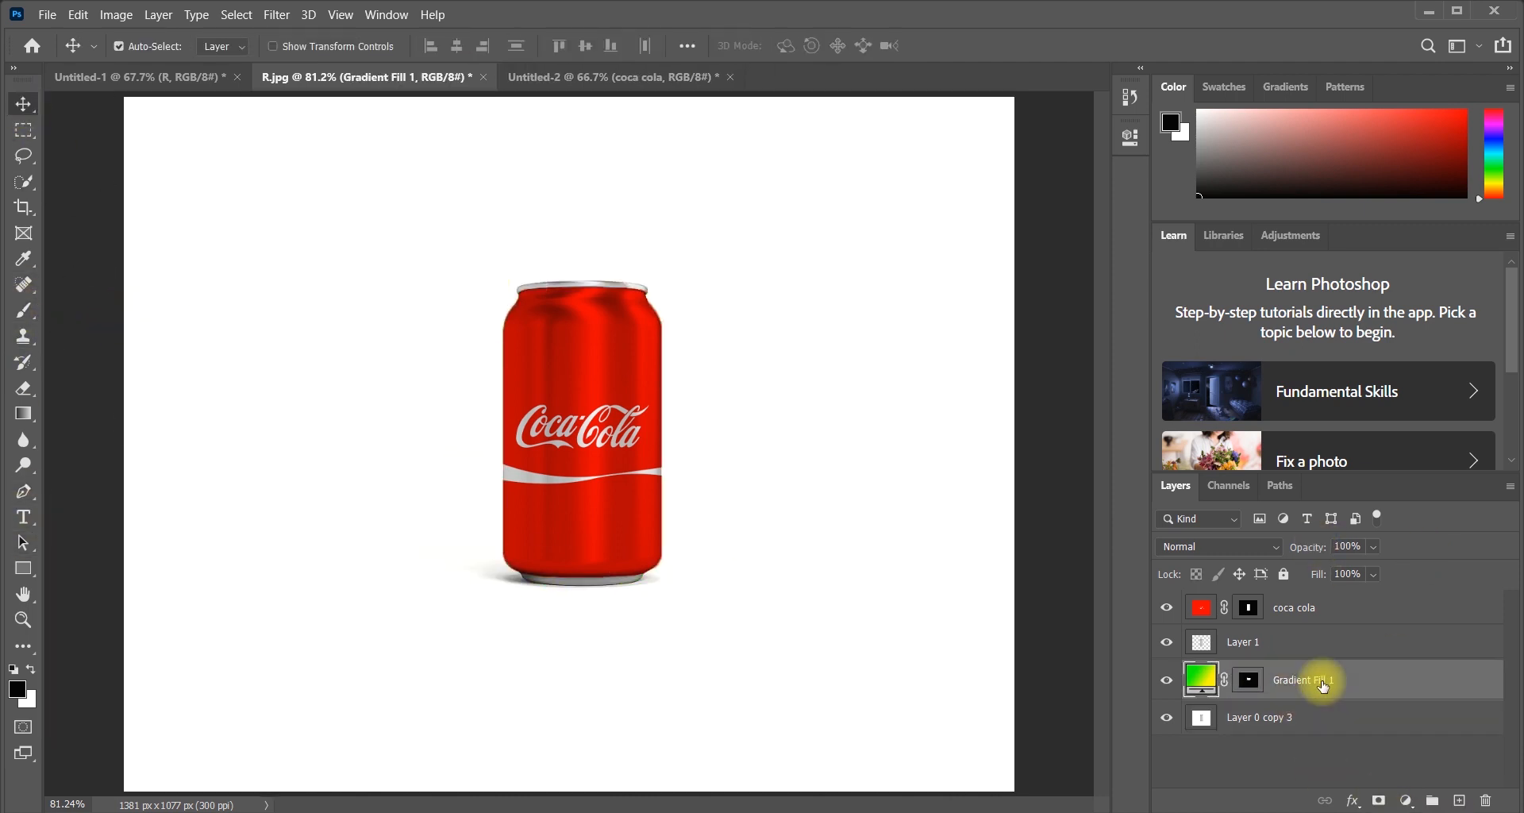
- Try moving Layer 0 copy 3 and brushing beside the can, and undo both edits
click(1248, 679)
drag(270, 610, 731, 599)
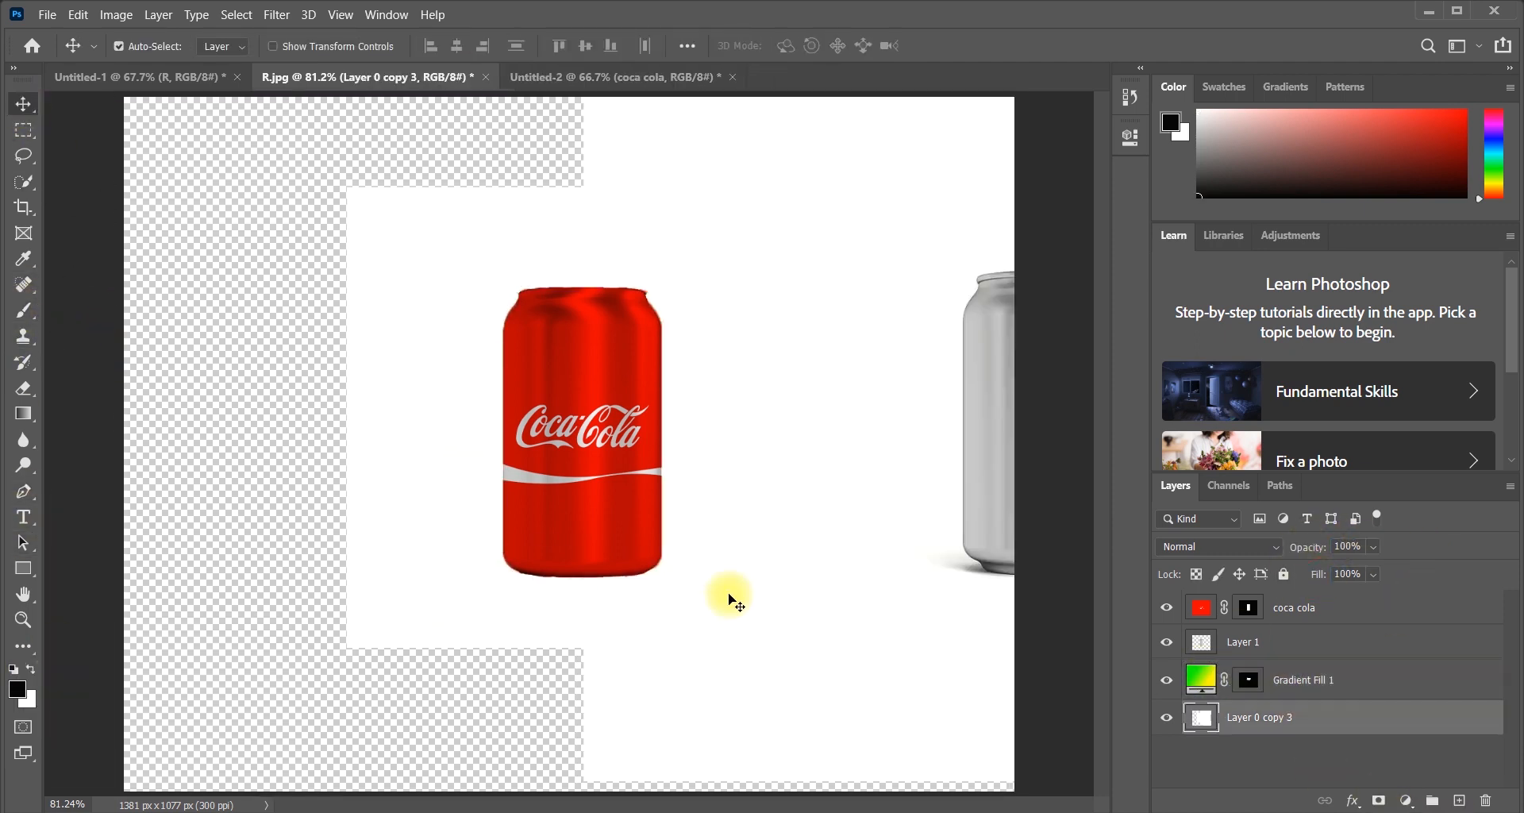
key(ctrl+z)
click(24, 309)
mouse_move(770, 315)
mouse_down()
mouse_move(776, 603)
mouse_move(814, 603)
mouse_up()
key(ctrl+z)
- Try painting across the can on the gradient fill's mask, and undo the stroke
click(1248, 679)
mouse_move(442, 287)
mouse_down()
mouse_move(548, 550)
mouse_move(680, 619)
mouse_move(624, 429)
mouse_up()
key(ctrl+z)
key(v)
click(1211, 718)
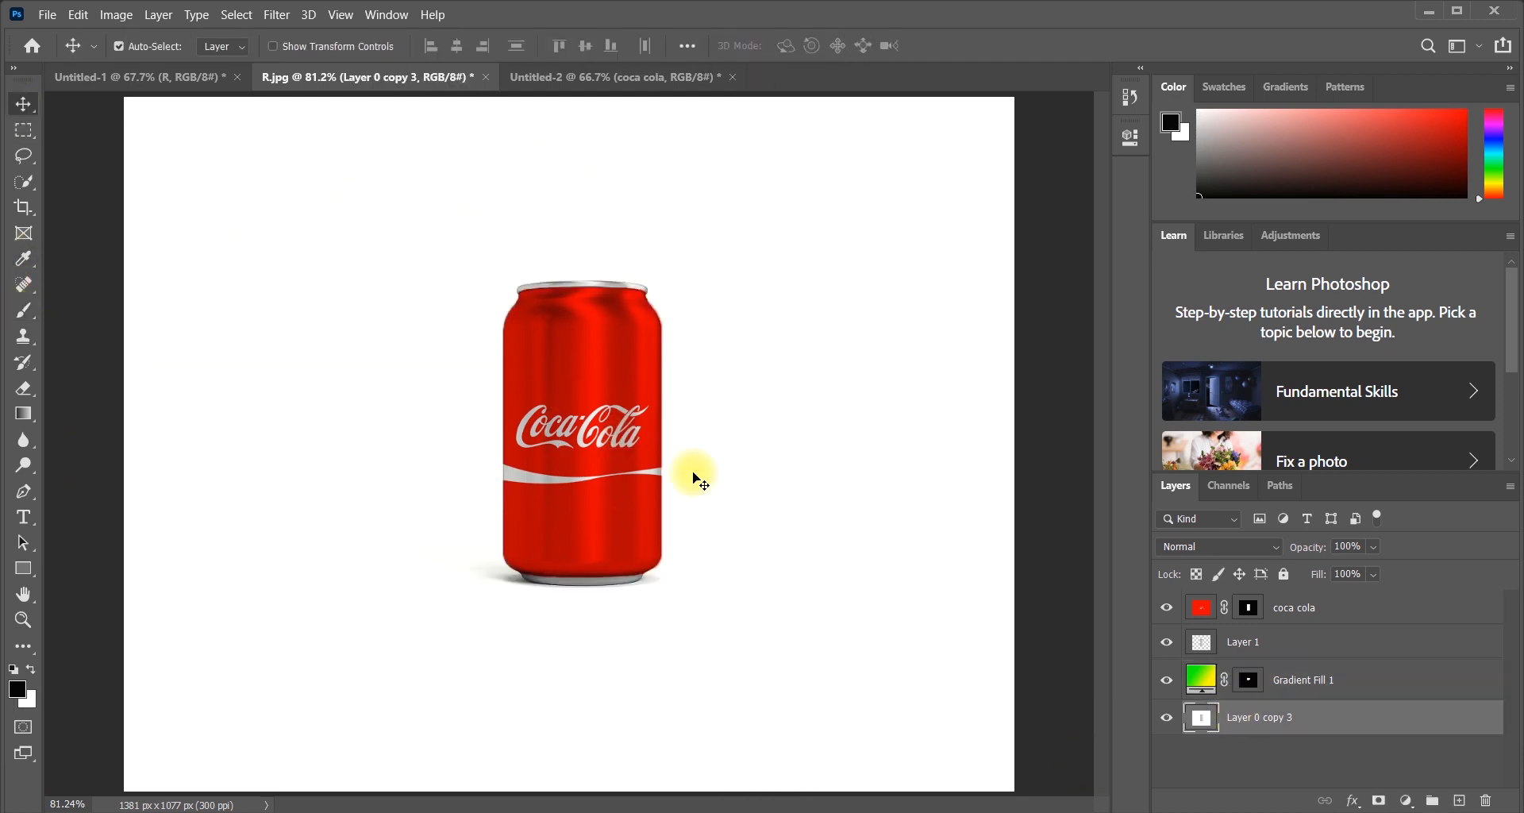
- Undo the masking edits back to the unmasked gradient fill with the can selection active
click(1205, 679)
click(1218, 546)
key(Escape)
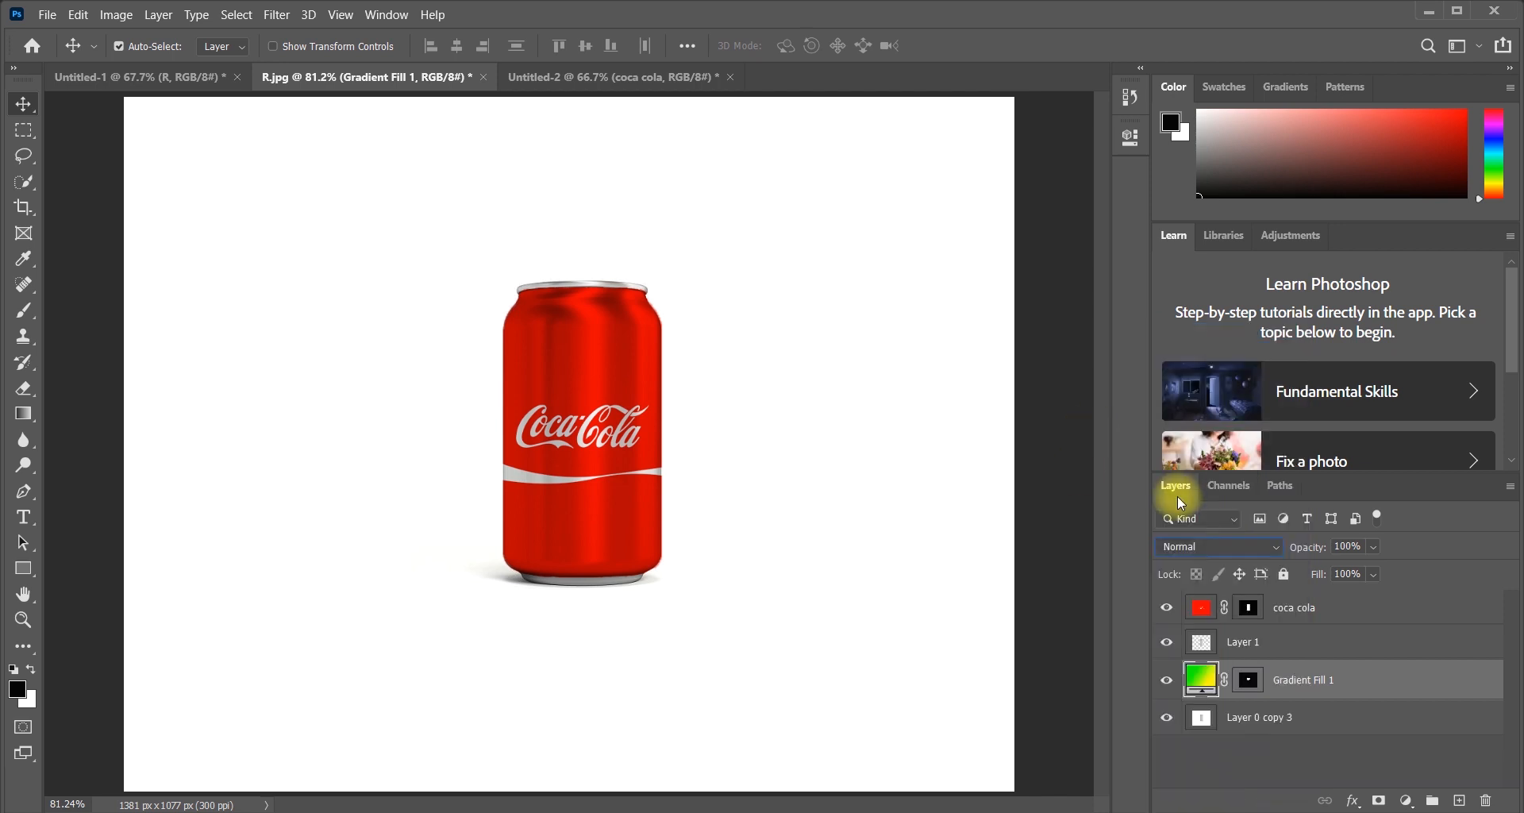
key(ctrl+z)
- Try brushing black and white inside the can selection on the gradient fill layer, and undo the painting
click(23, 258)
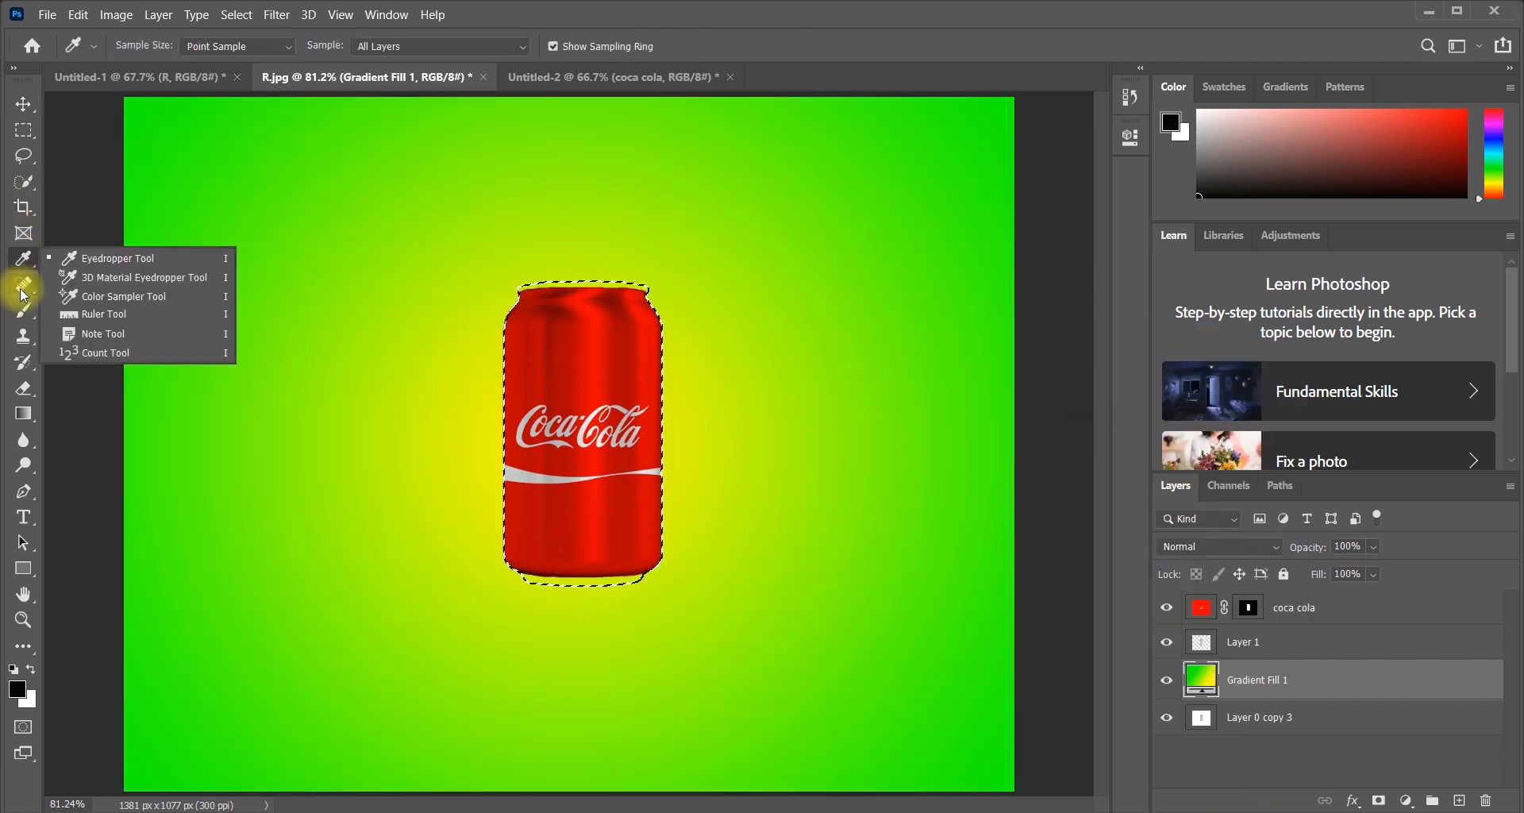
click(23, 309)
click(578, 292)
drag(579, 292, 681, 602)
key(x)
drag(578, 292, 707, 588)
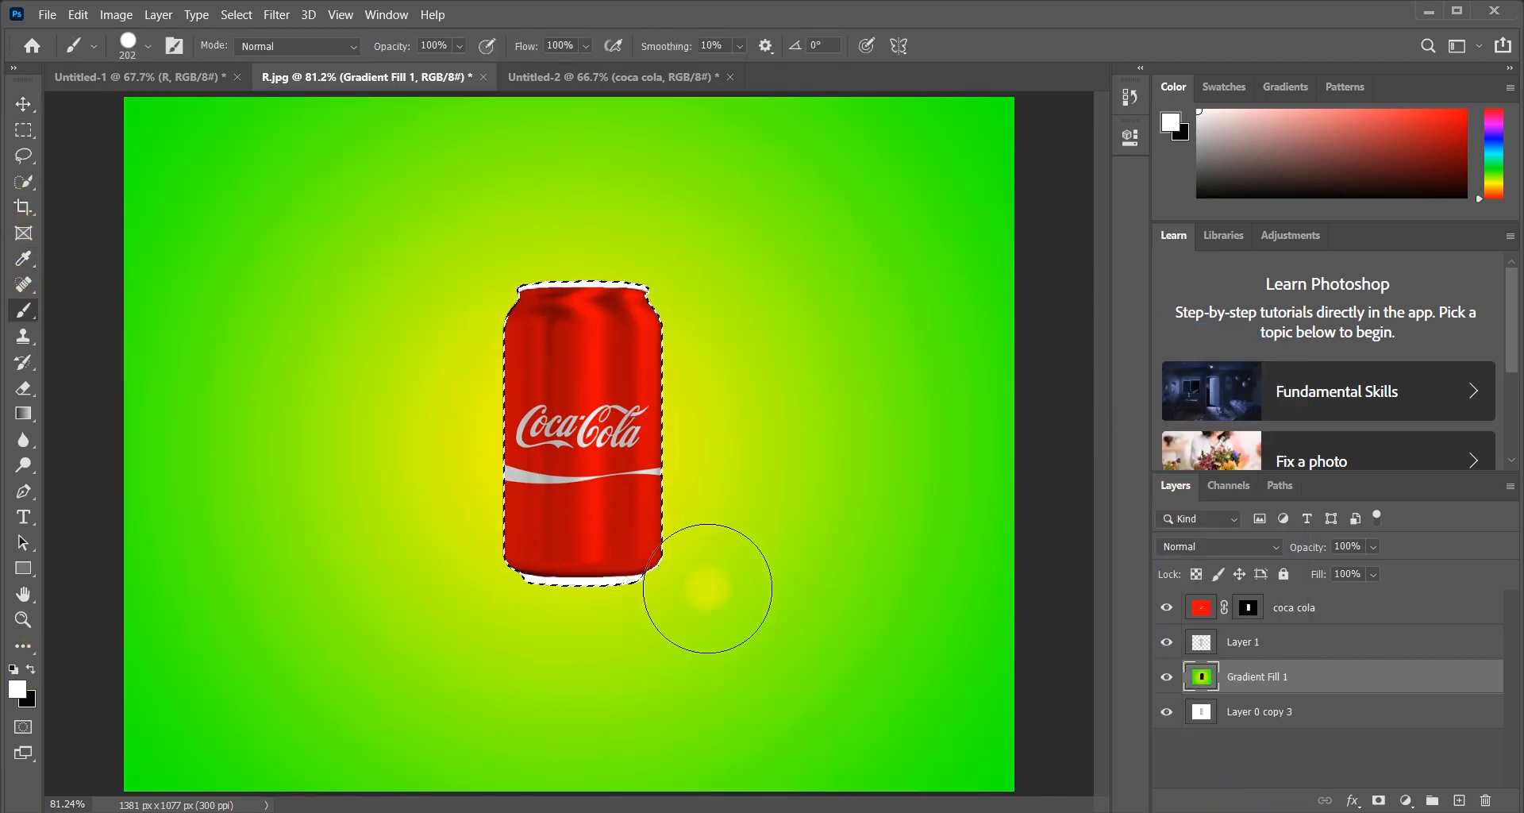
key(ctrl+z)
key(ctrl+z)
key(ctrl+z)
key(ctrl+z)
key(ctrl+z)
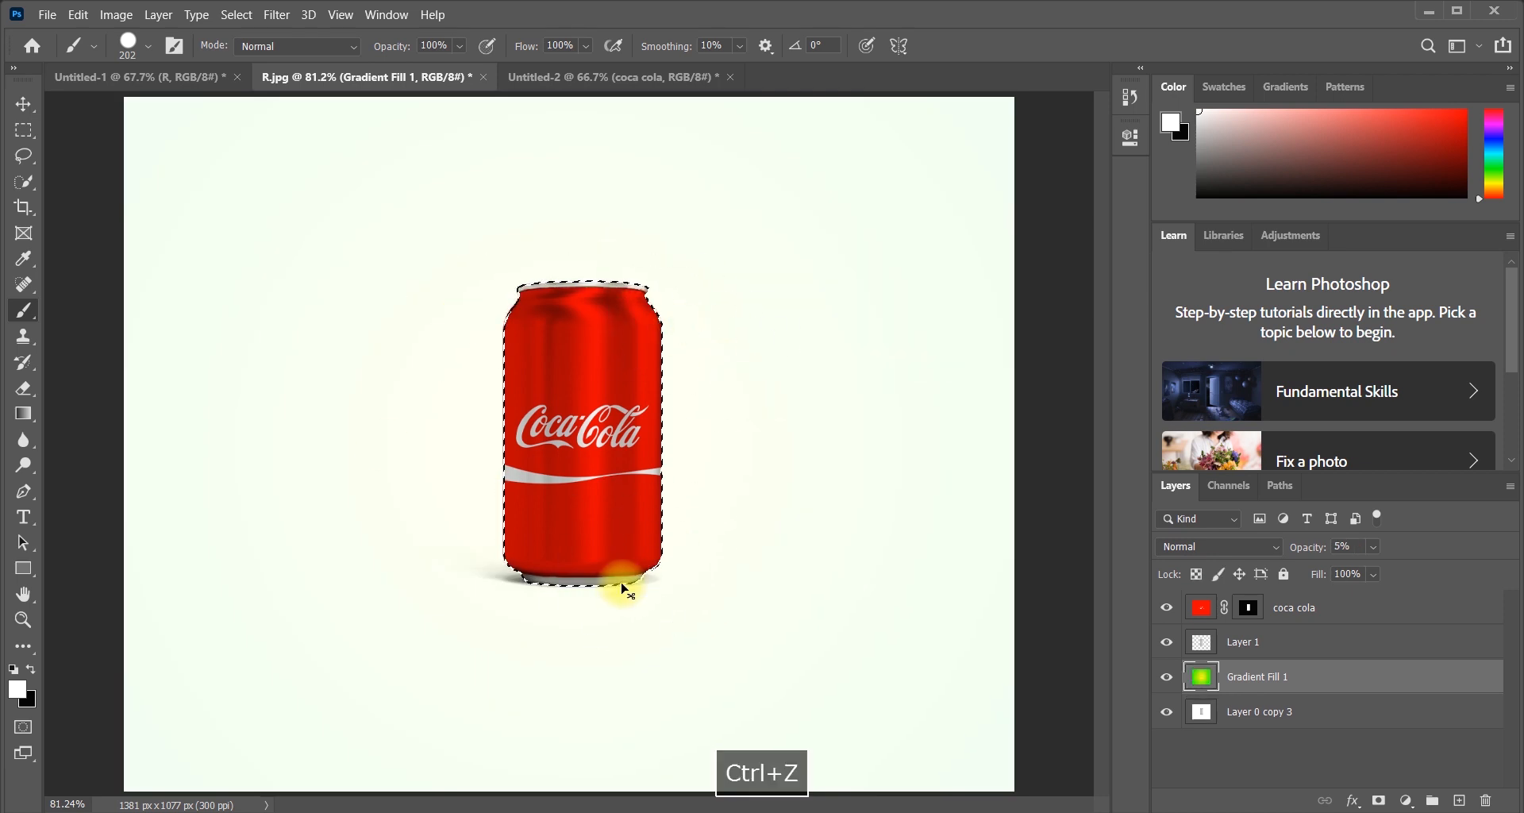
click(22, 102)
key(ctrl+d)
drag(597, 492, 602, 507)
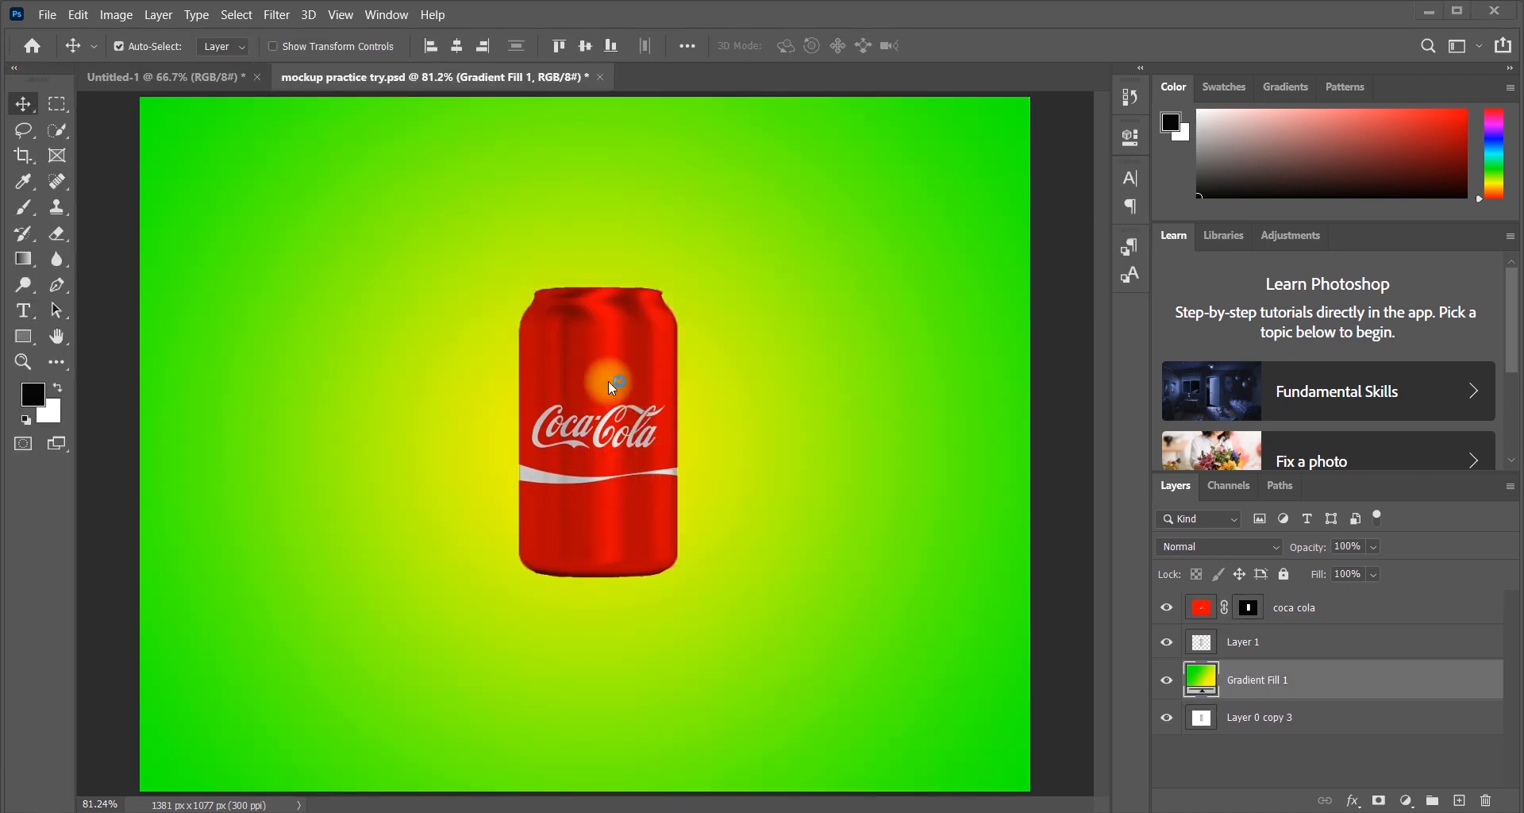
- Lower the gradient fill's opacity to 0% to check the can selection, and restore it to 100%
key(space)
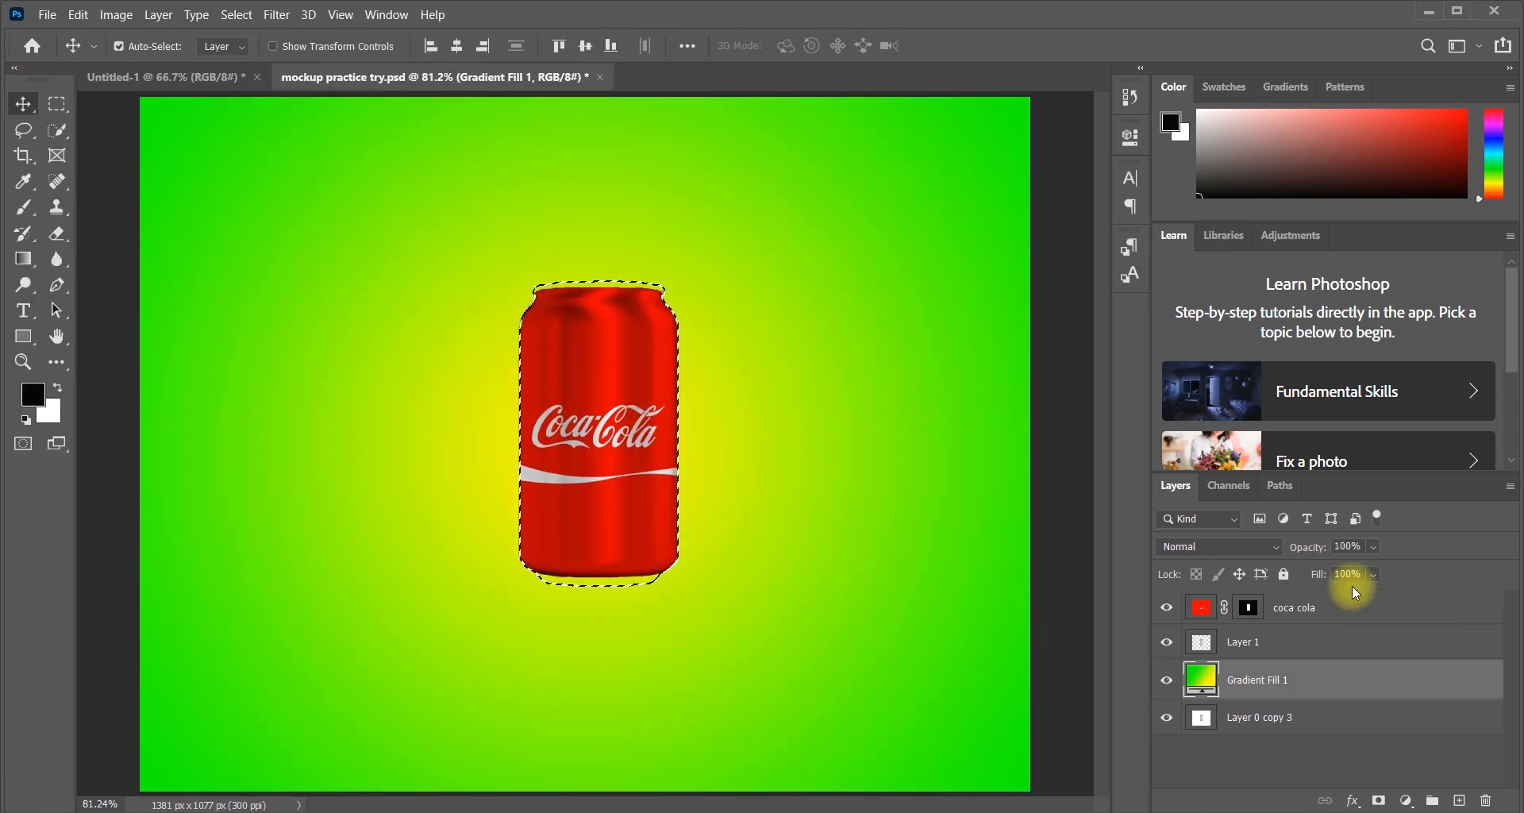
drag(1309, 553, 1207, 578)
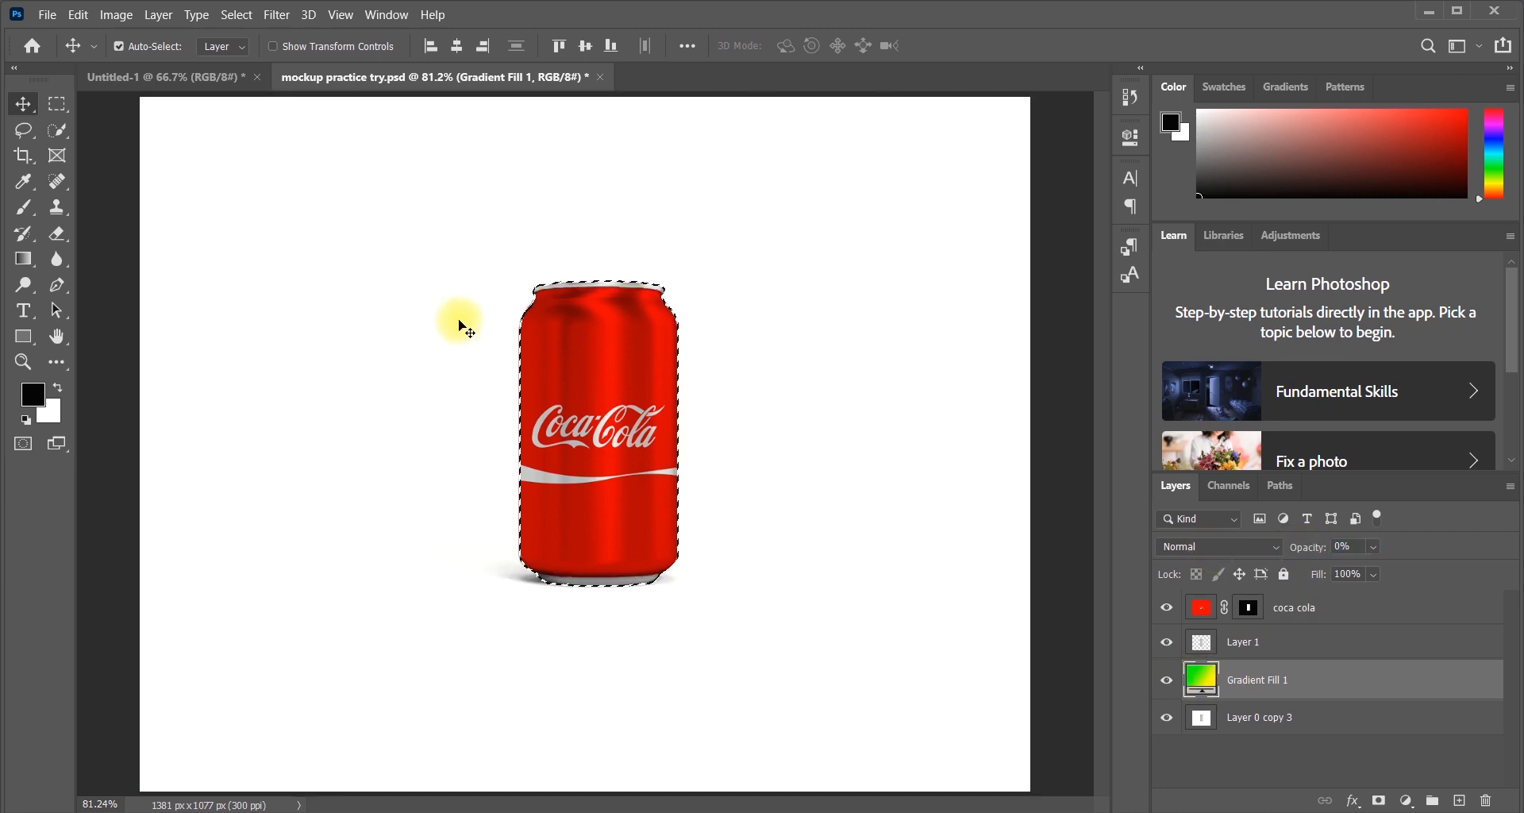
drag(1313, 551, 1511, 547)
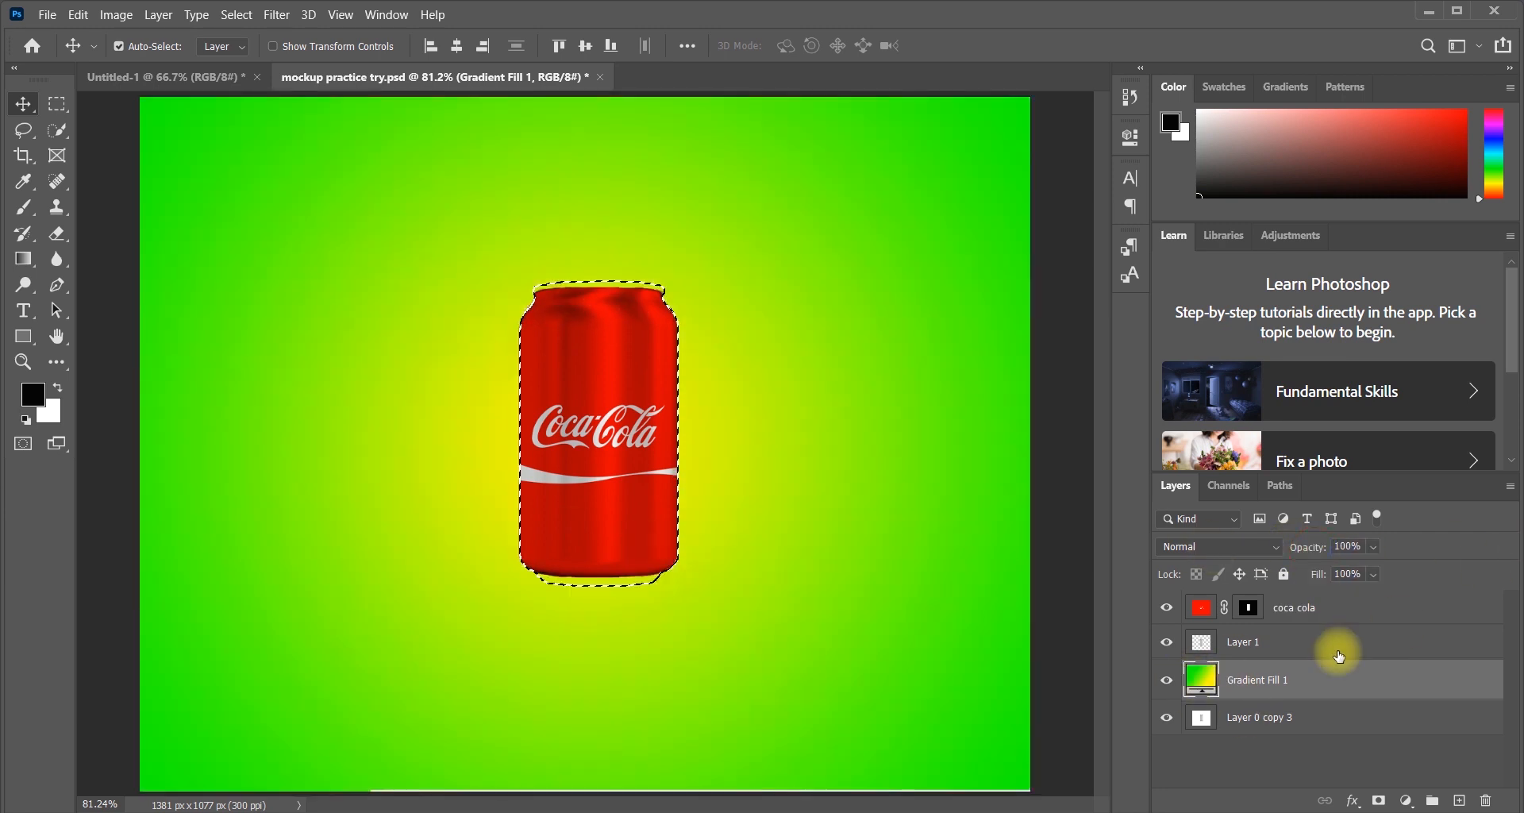
- Delete Layer 1 and confirm the deletion
click(1206, 641)
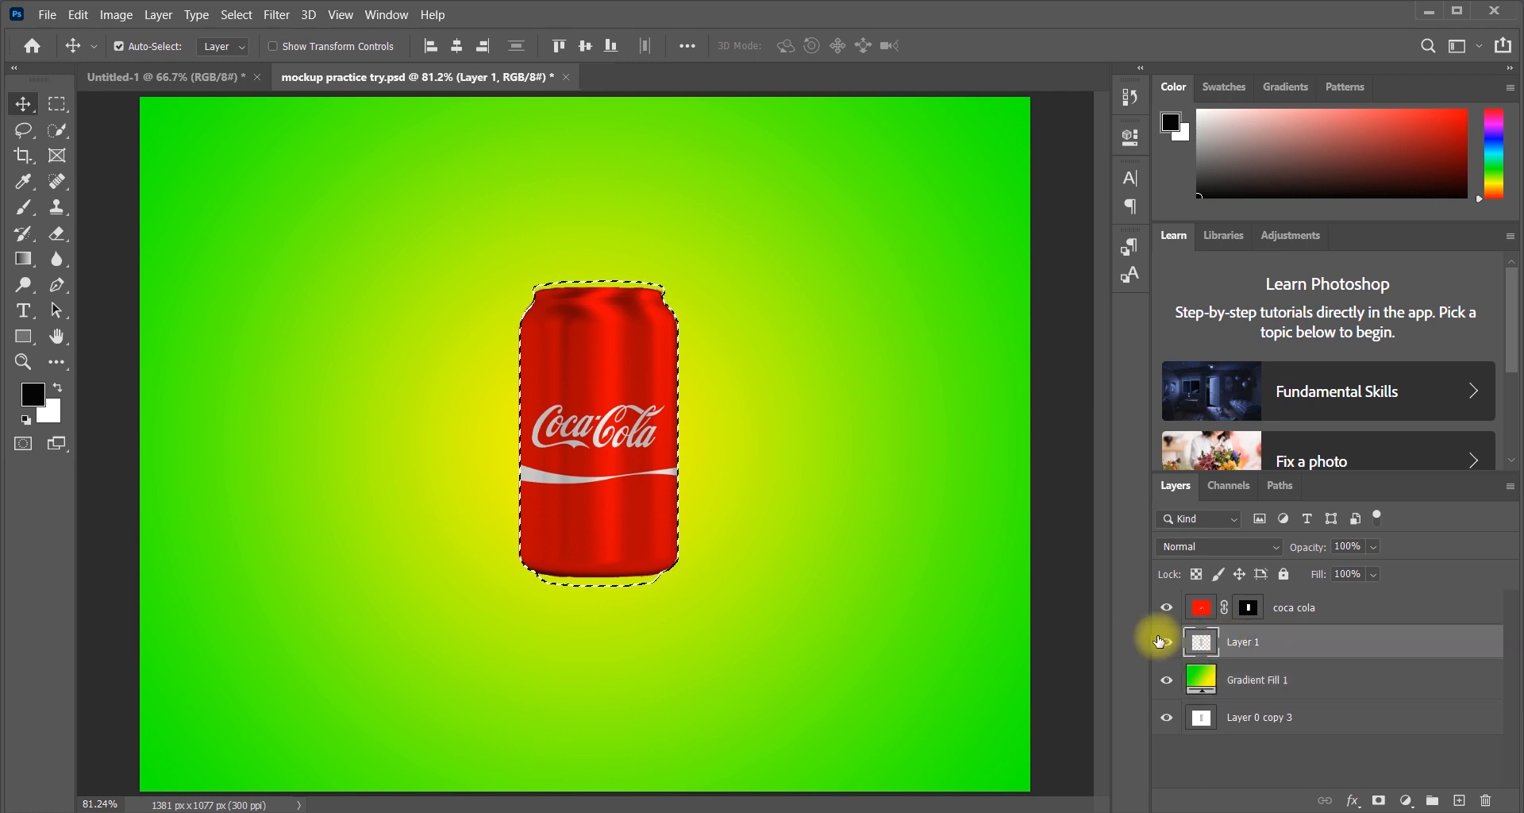
click(1486, 800)
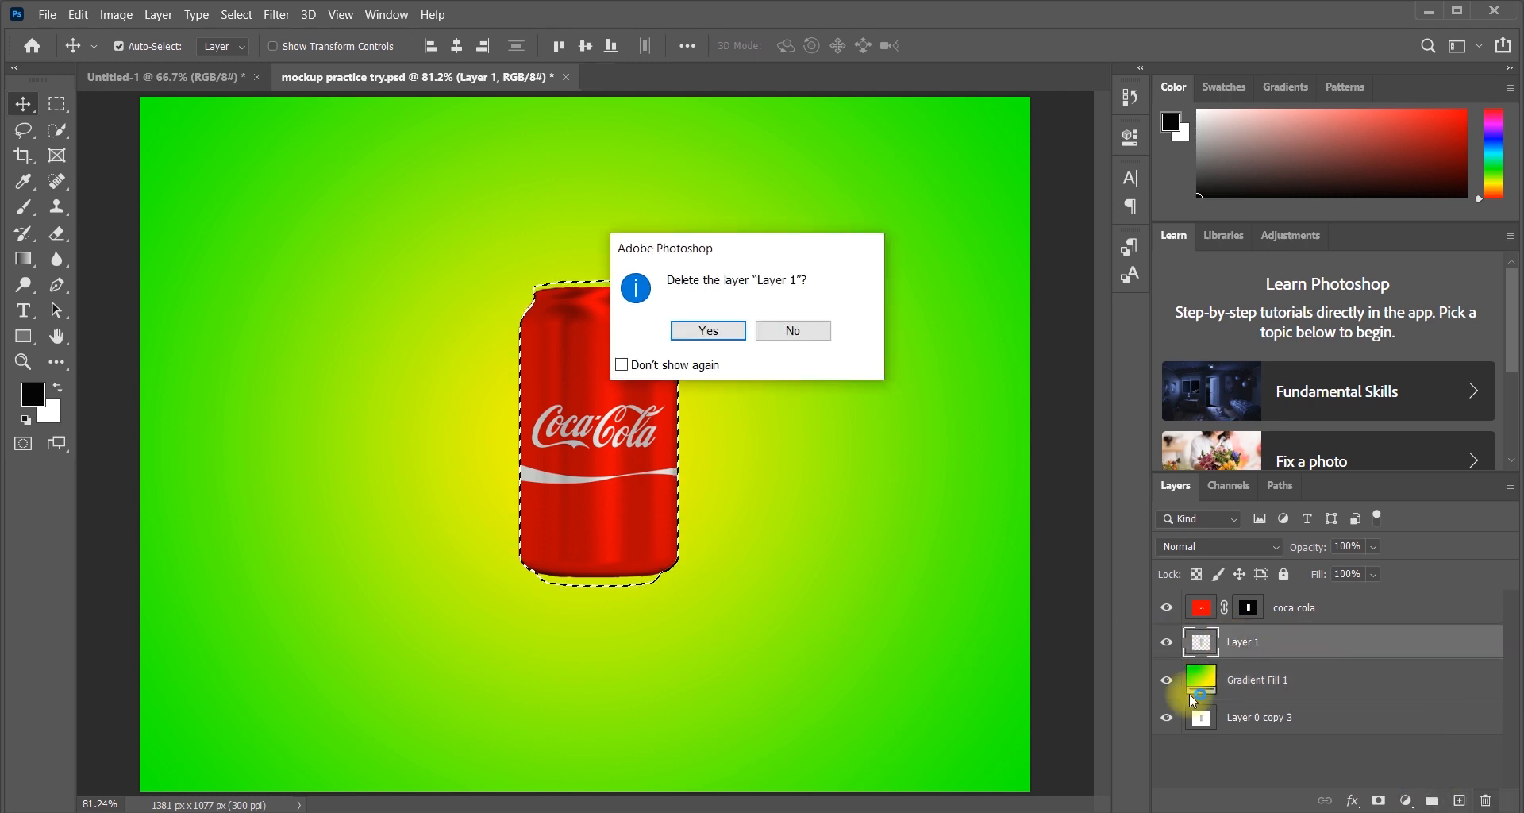
click(702, 332)
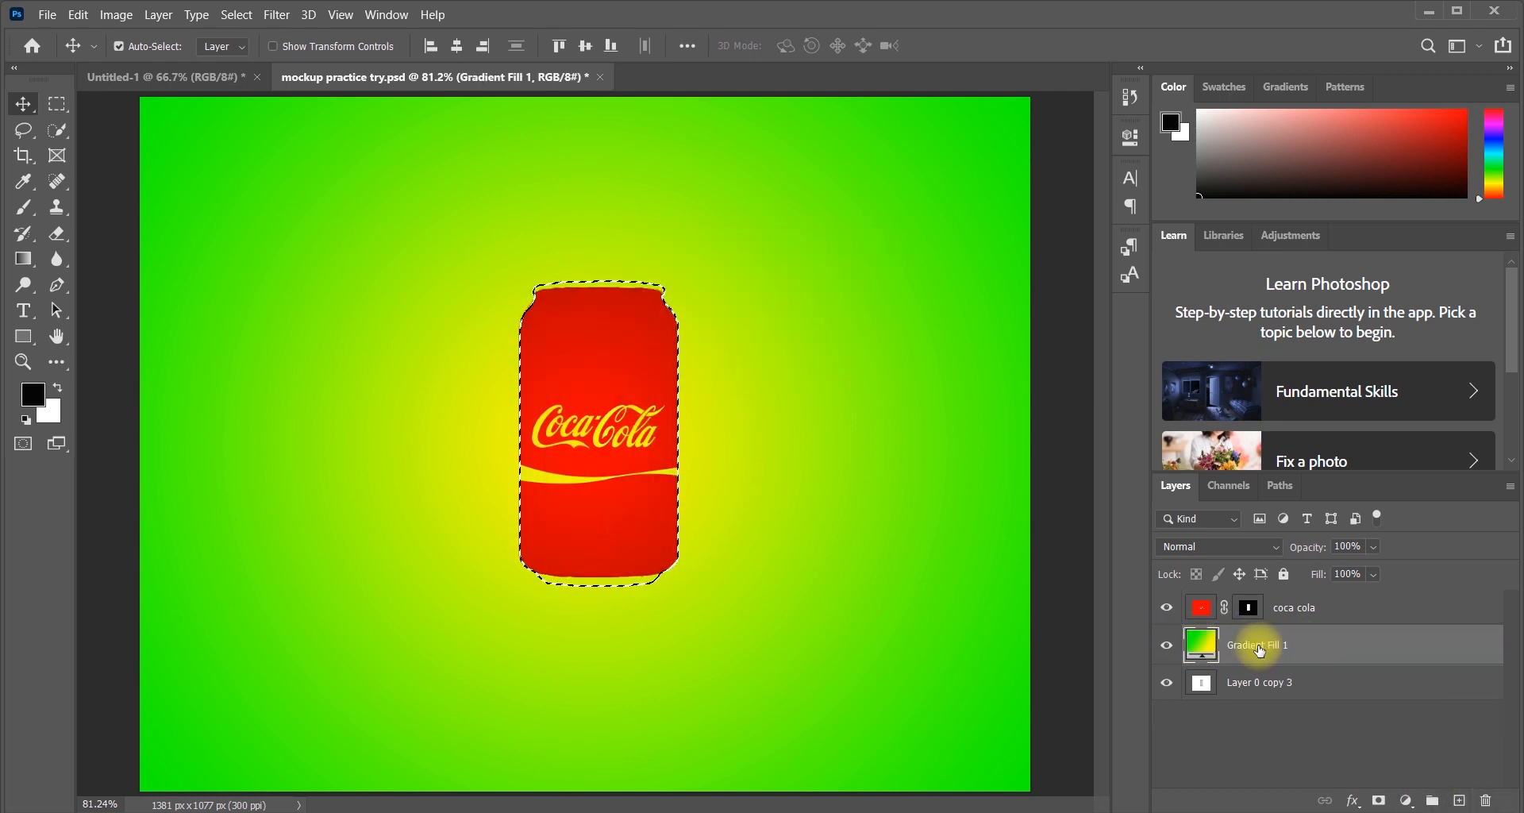
- Add a layer mask to Gradient Fill 1 from the can selection and invert the mask to expose the can
click(1379, 800)
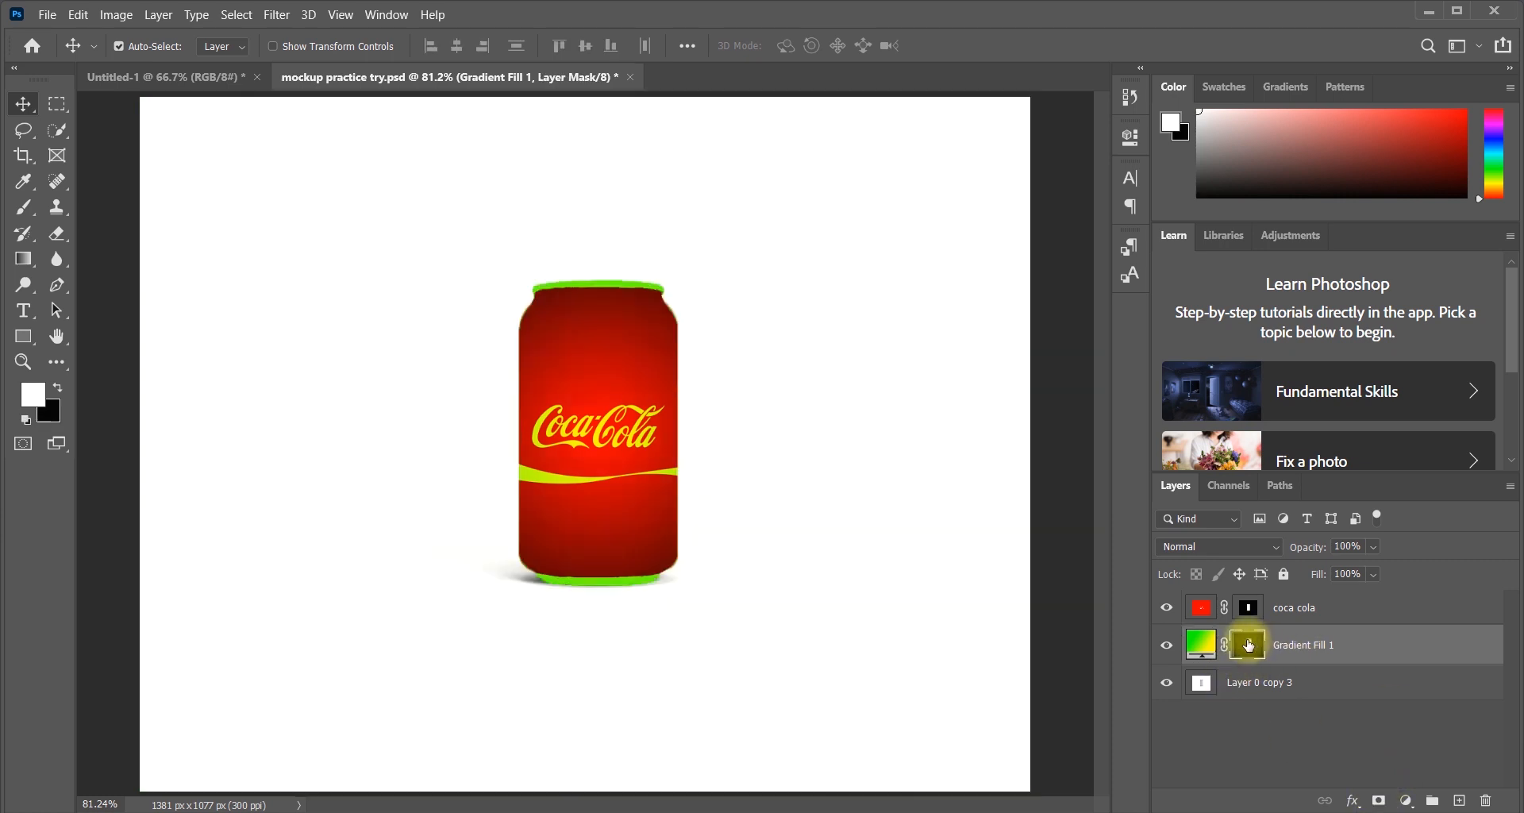
key(ctrl+i)
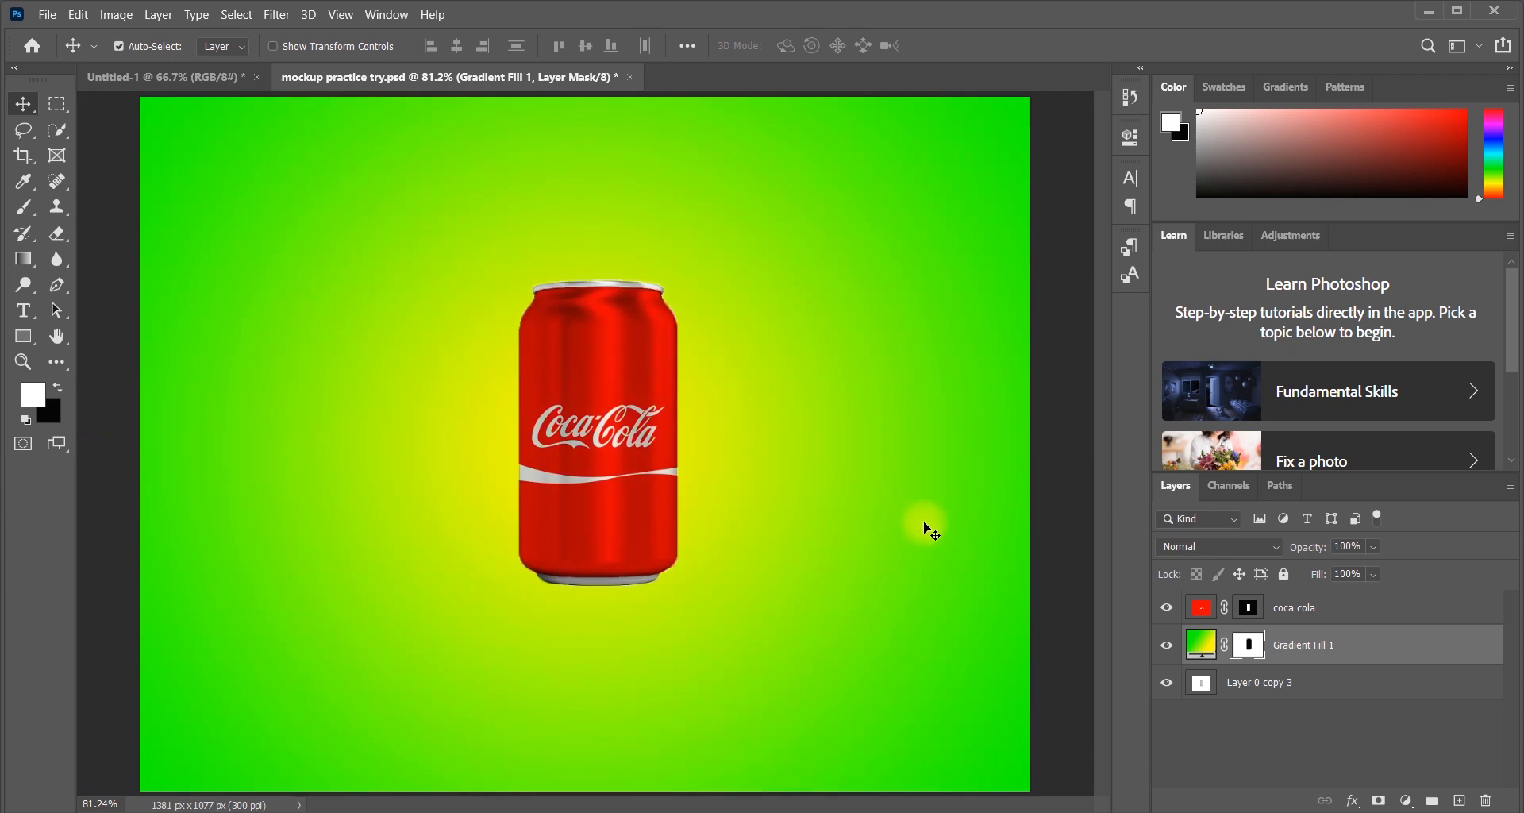
key(ctrl+z)
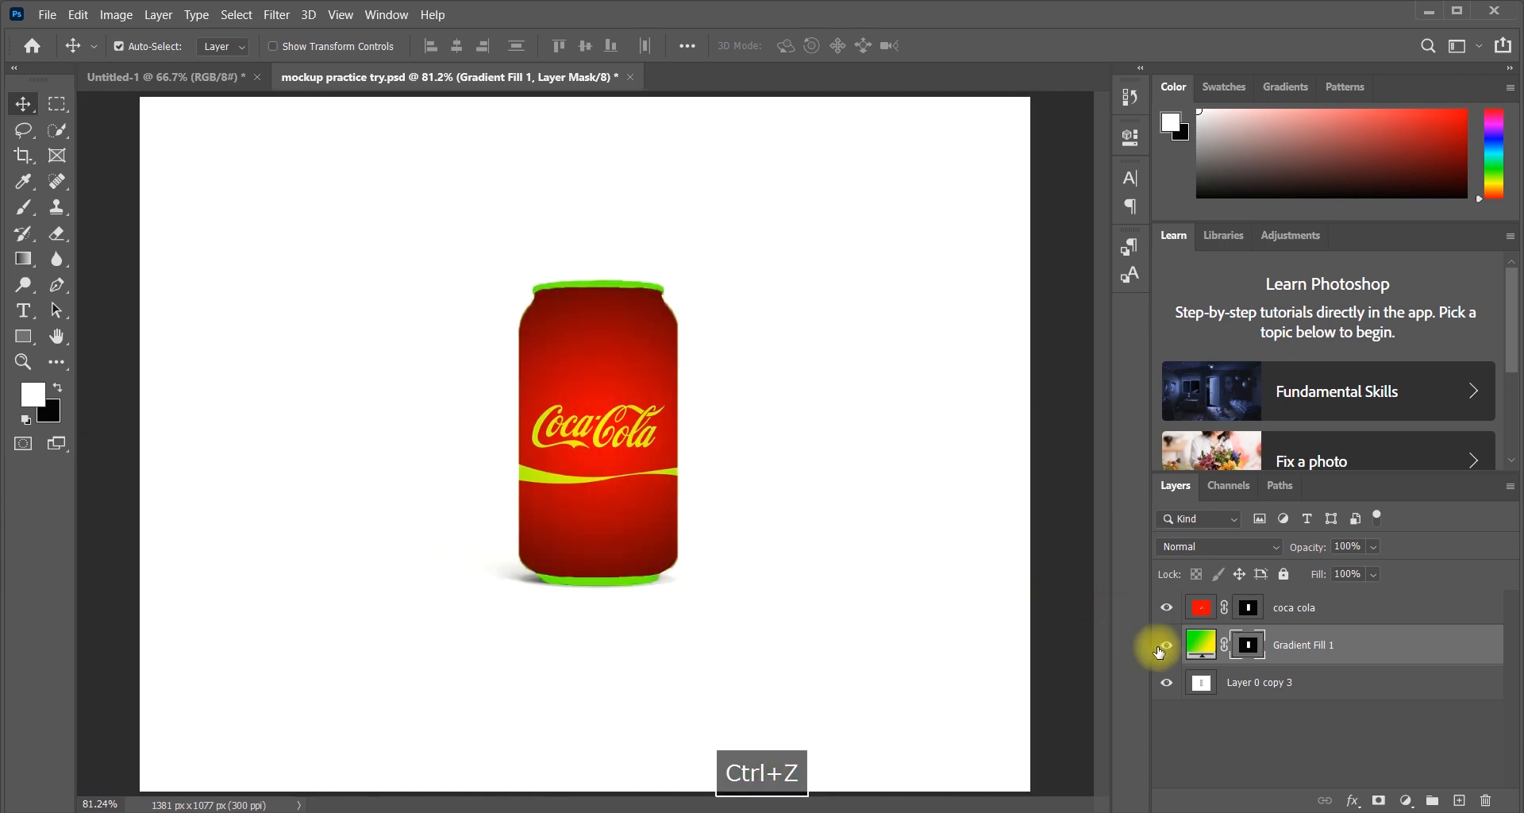
key(ctrl+i)
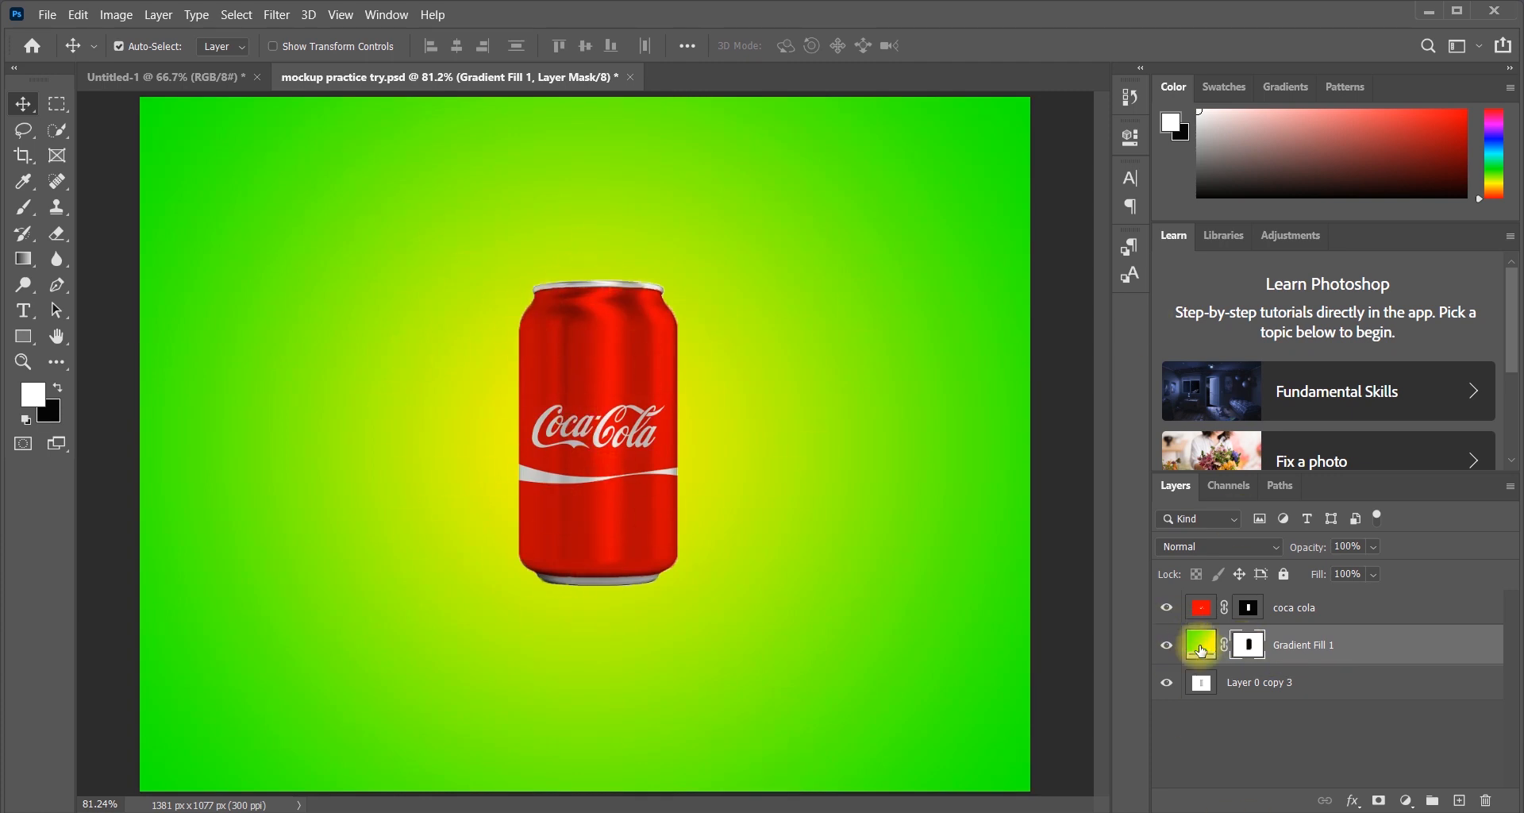
- Apply the Invert adjustment twice to the gradient fill's mask, flipping it and flipping it back
click(119, 16)
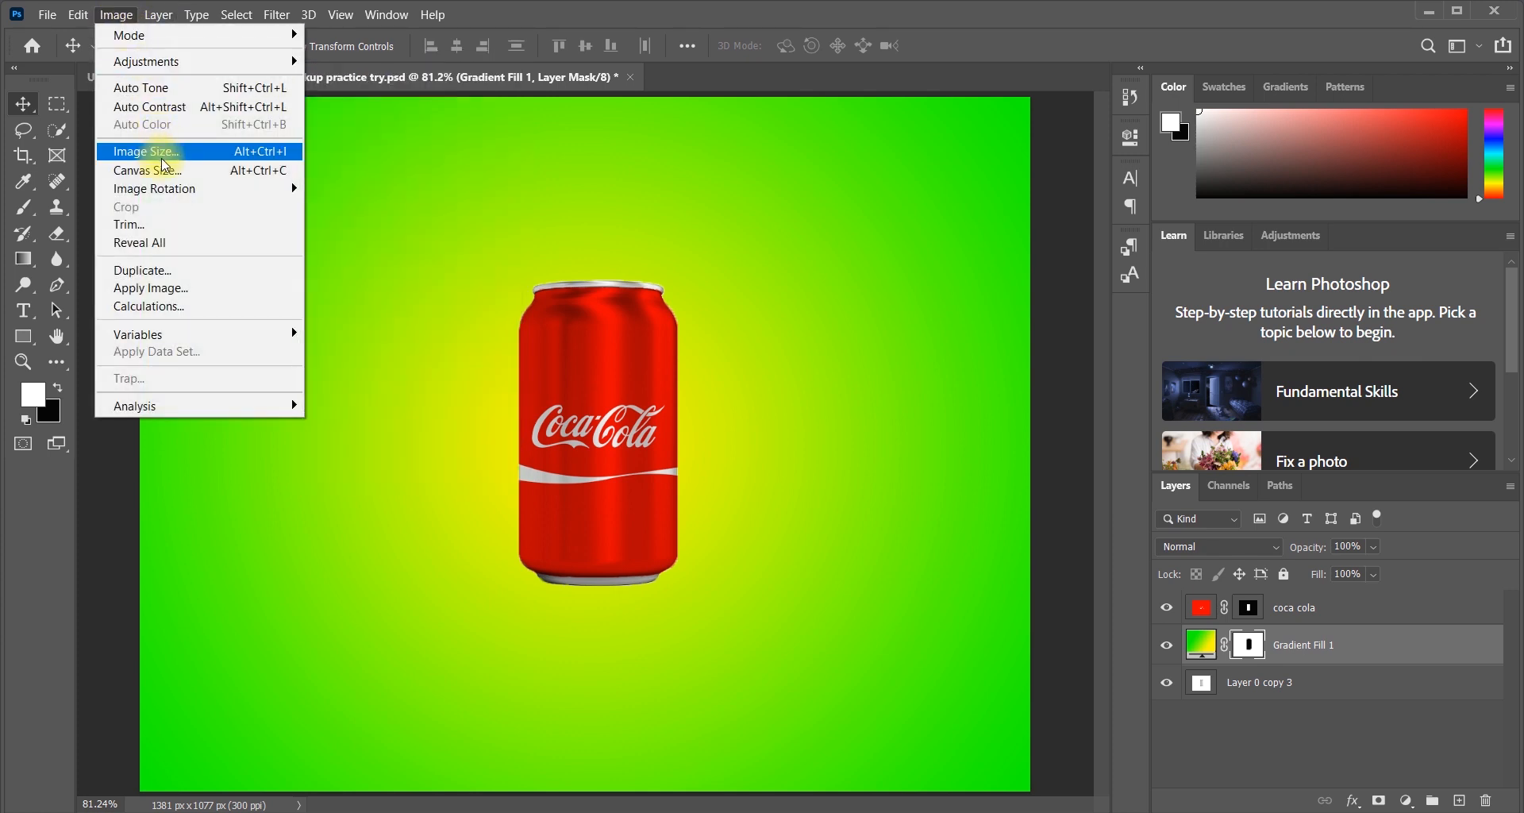
mouse_move(142, 61)
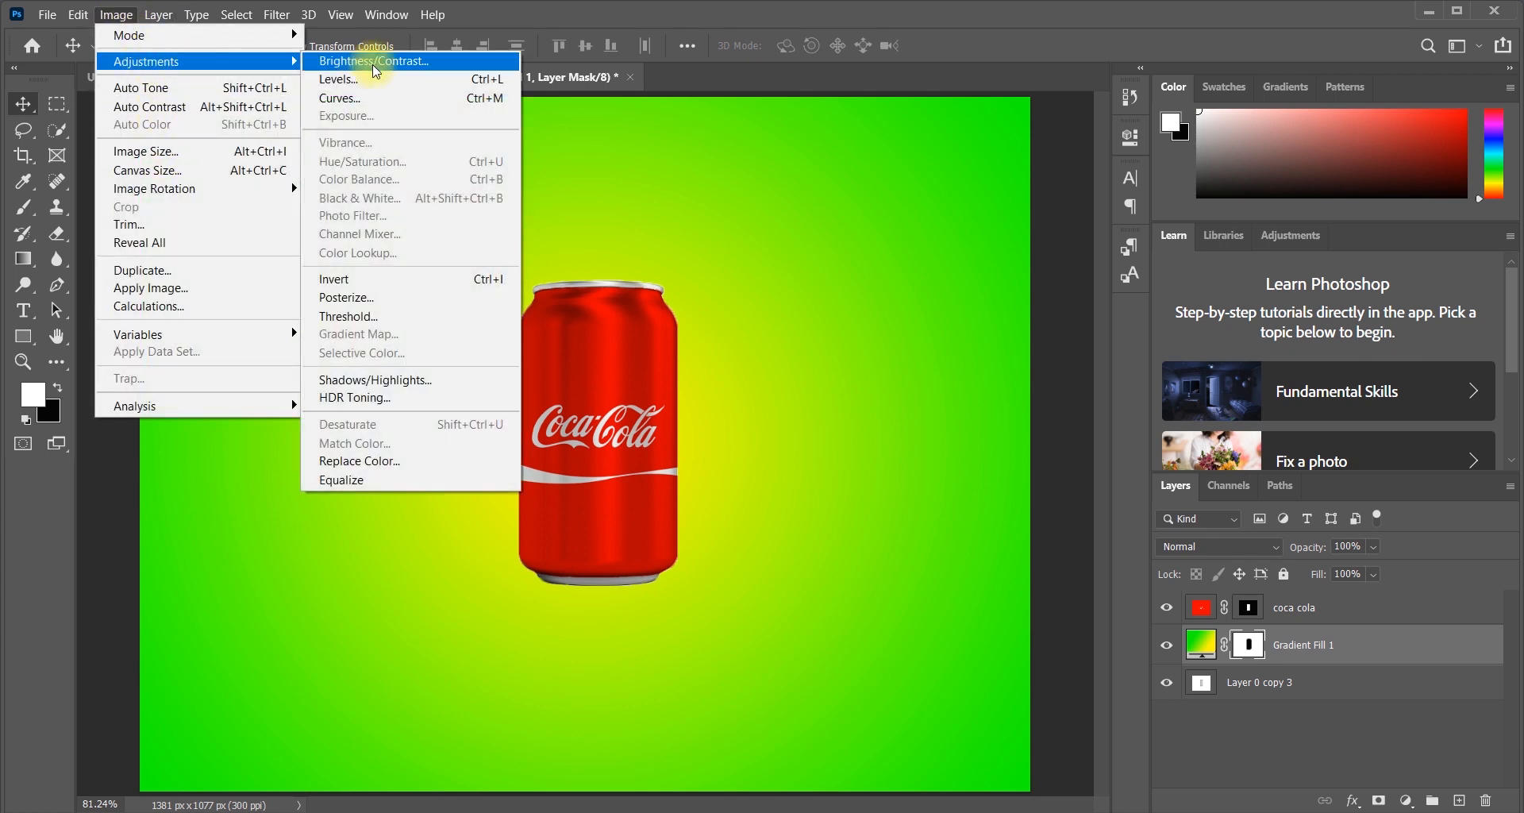
click(463, 279)
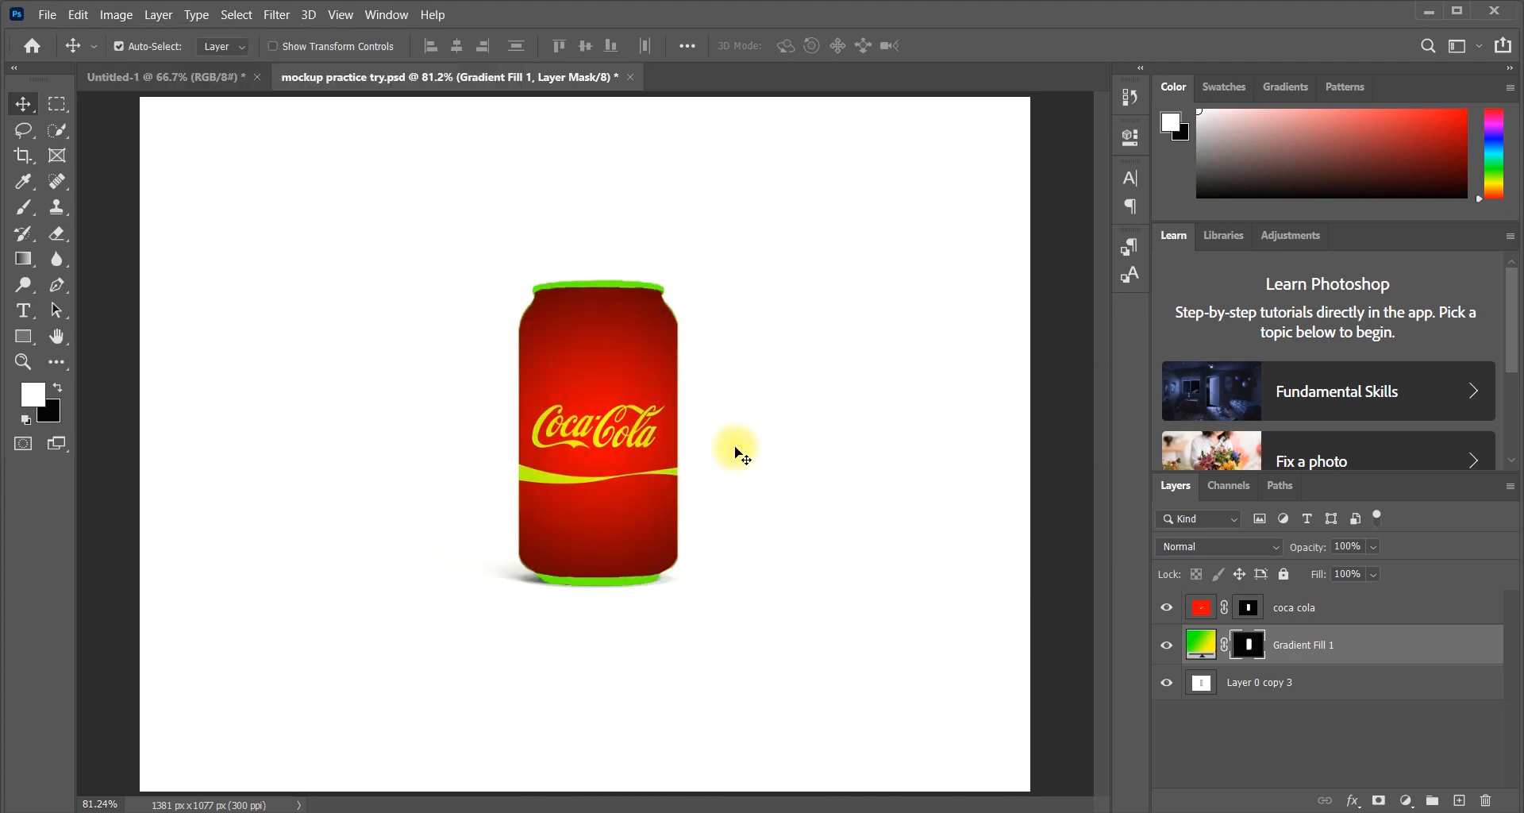
click(126, 16)
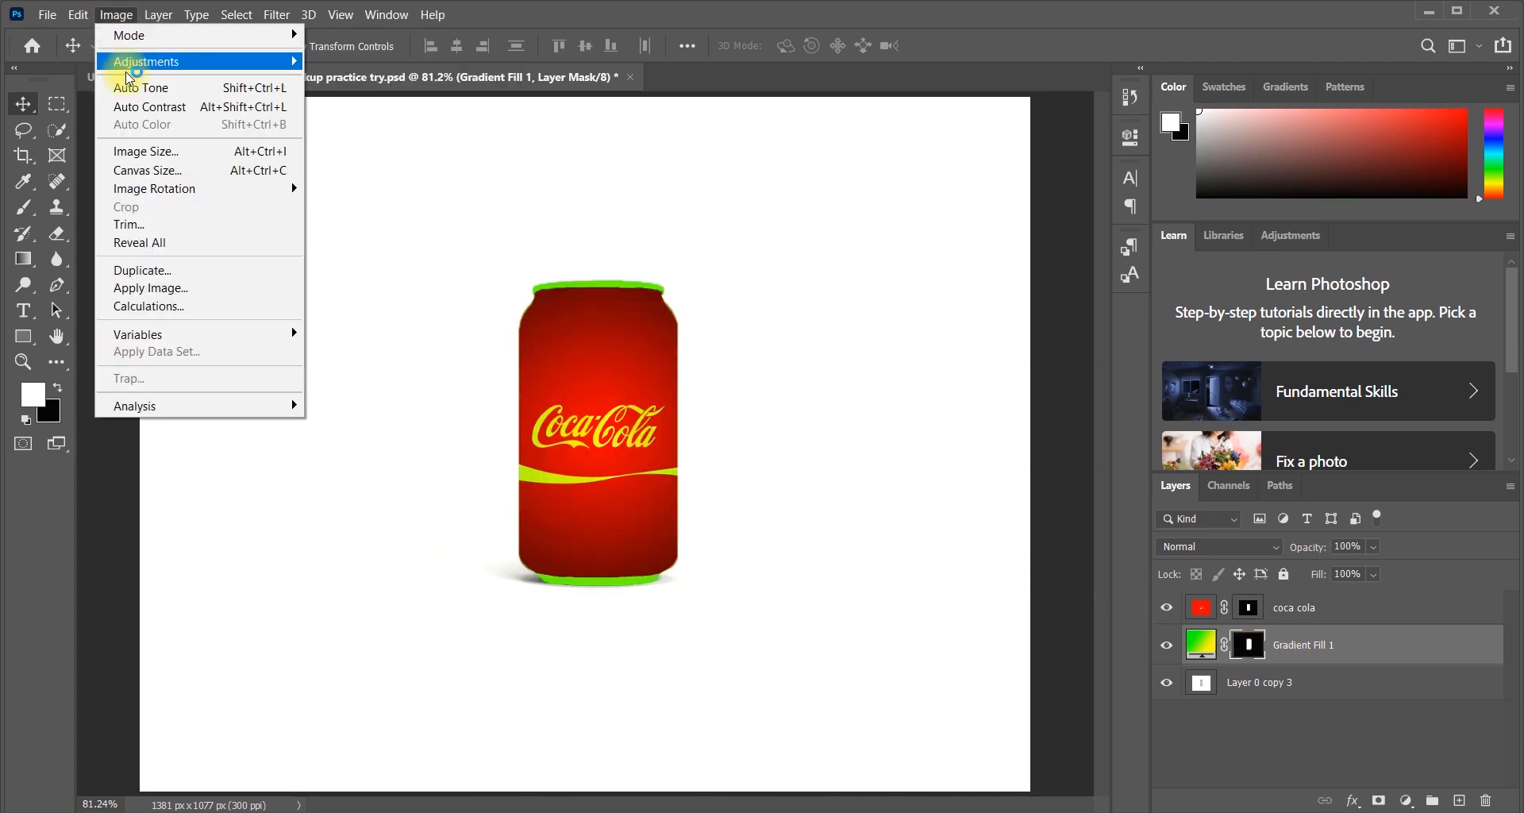
mouse_move(192, 70)
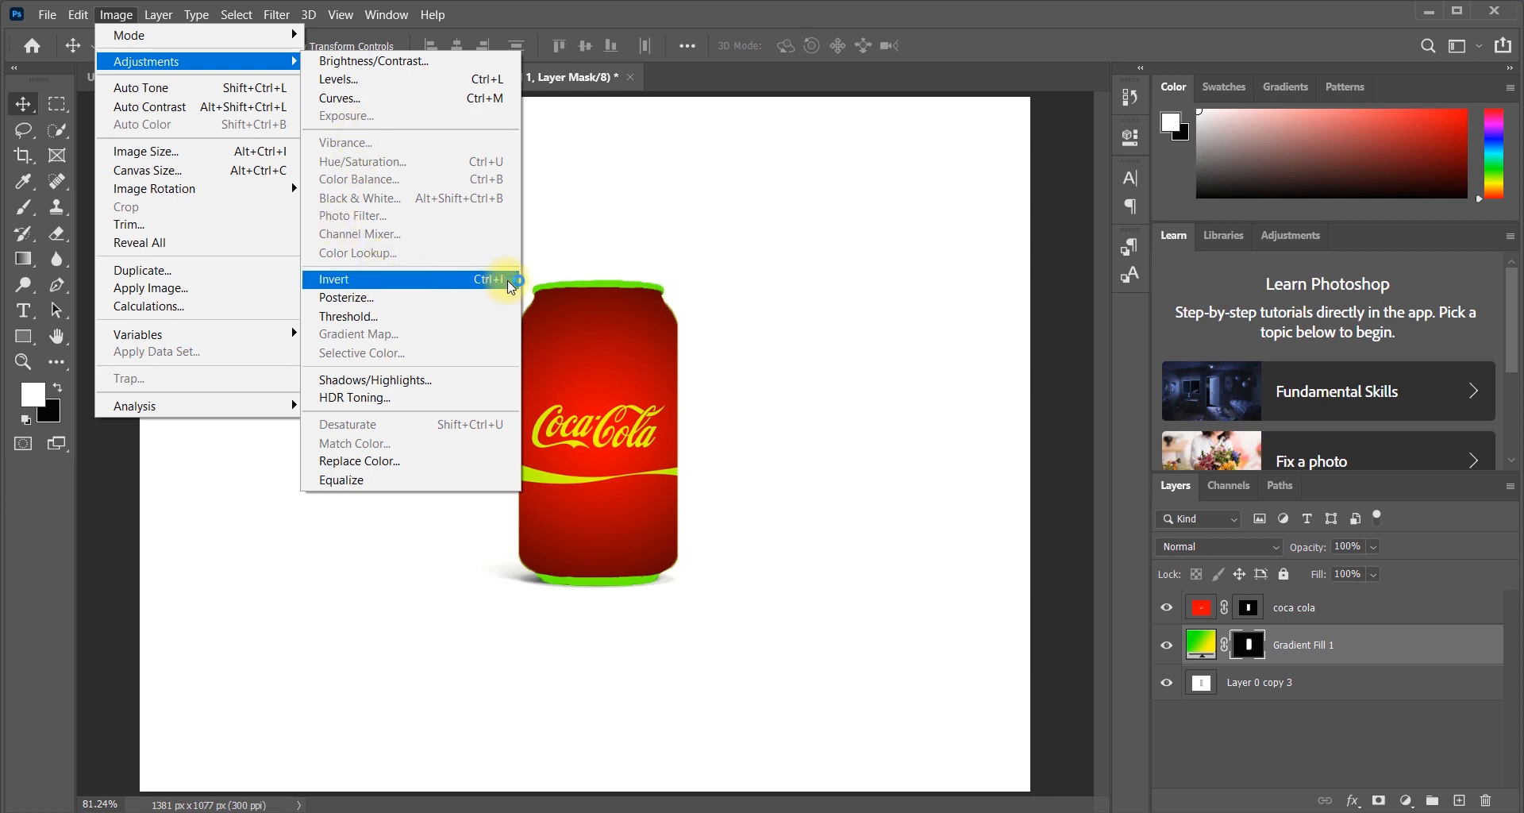
click(442, 280)
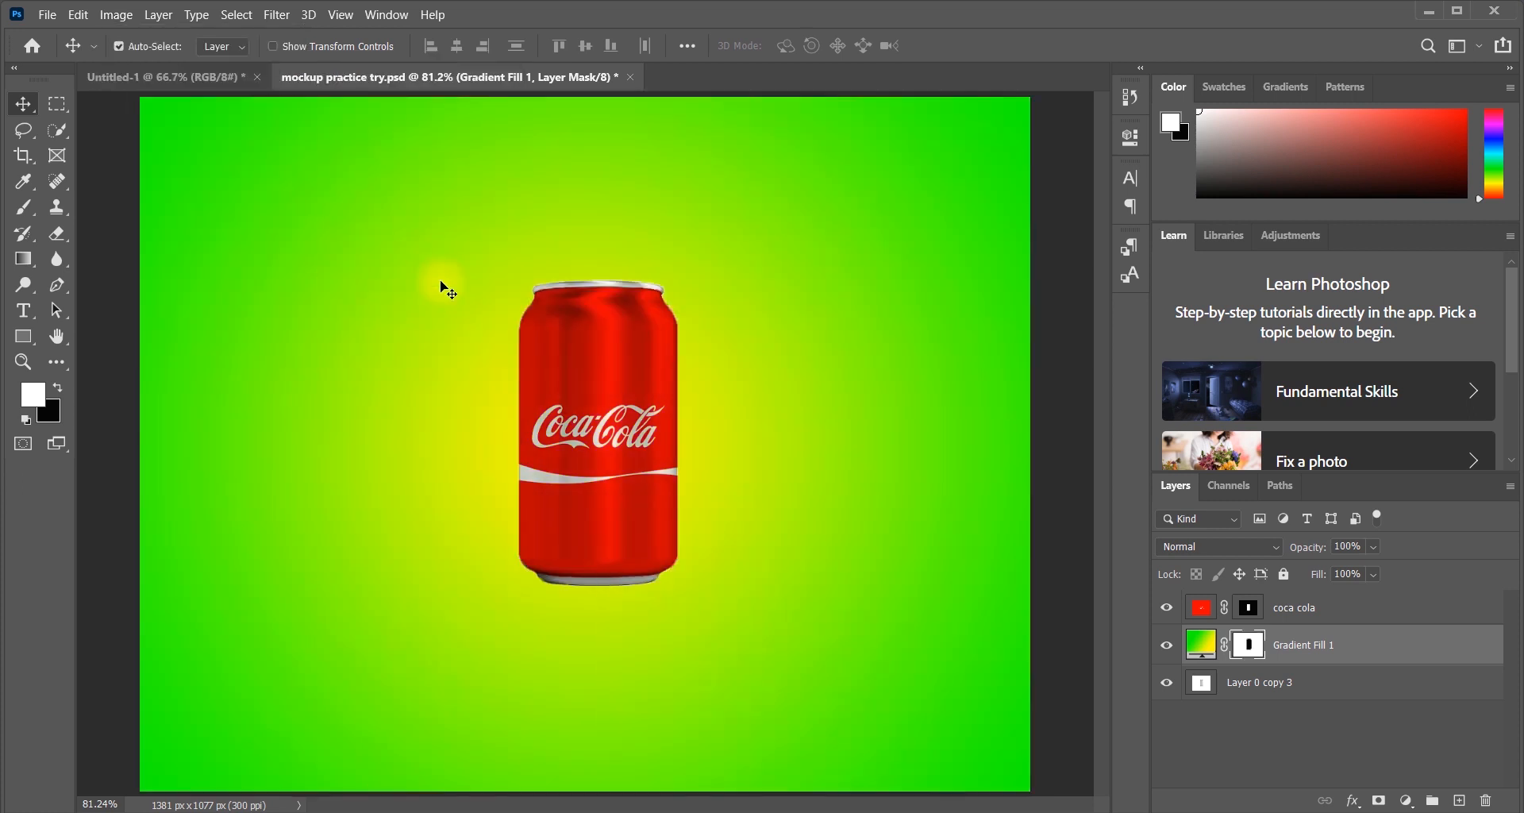
click(1205, 653)
double_click(1206, 652)
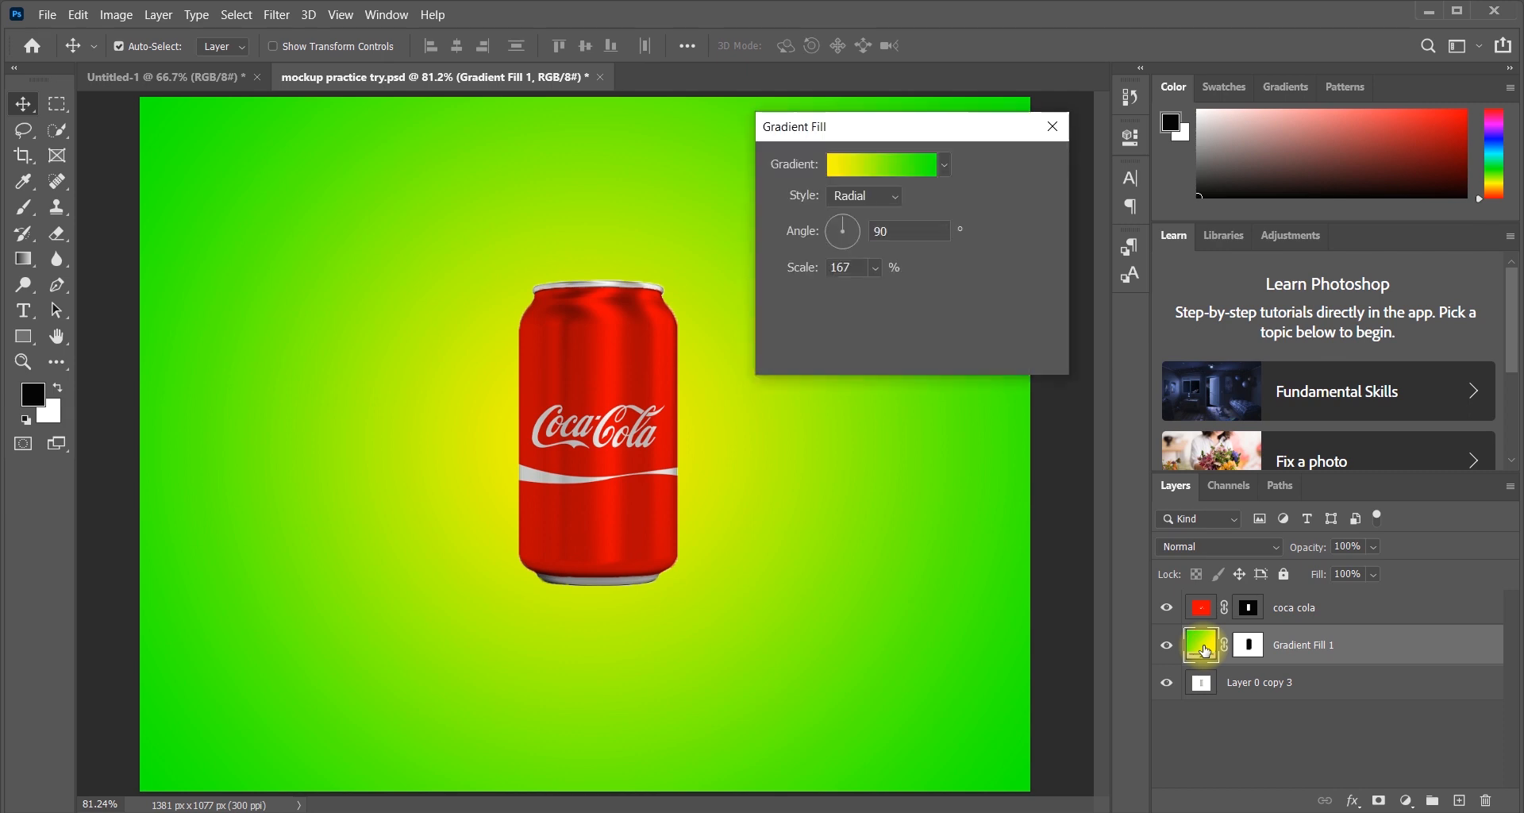
click(908, 167)
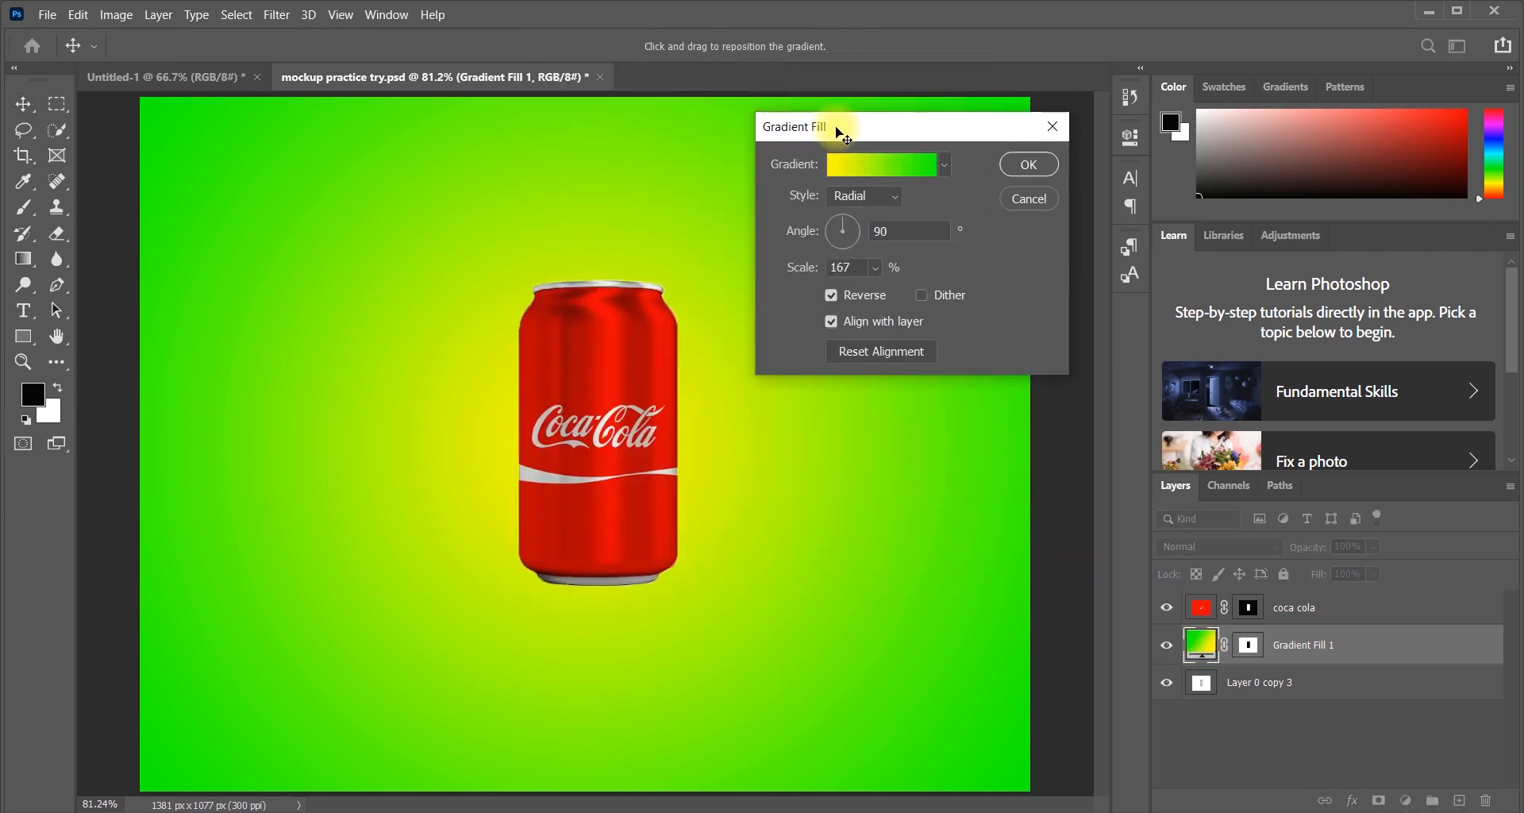
click(885, 168)
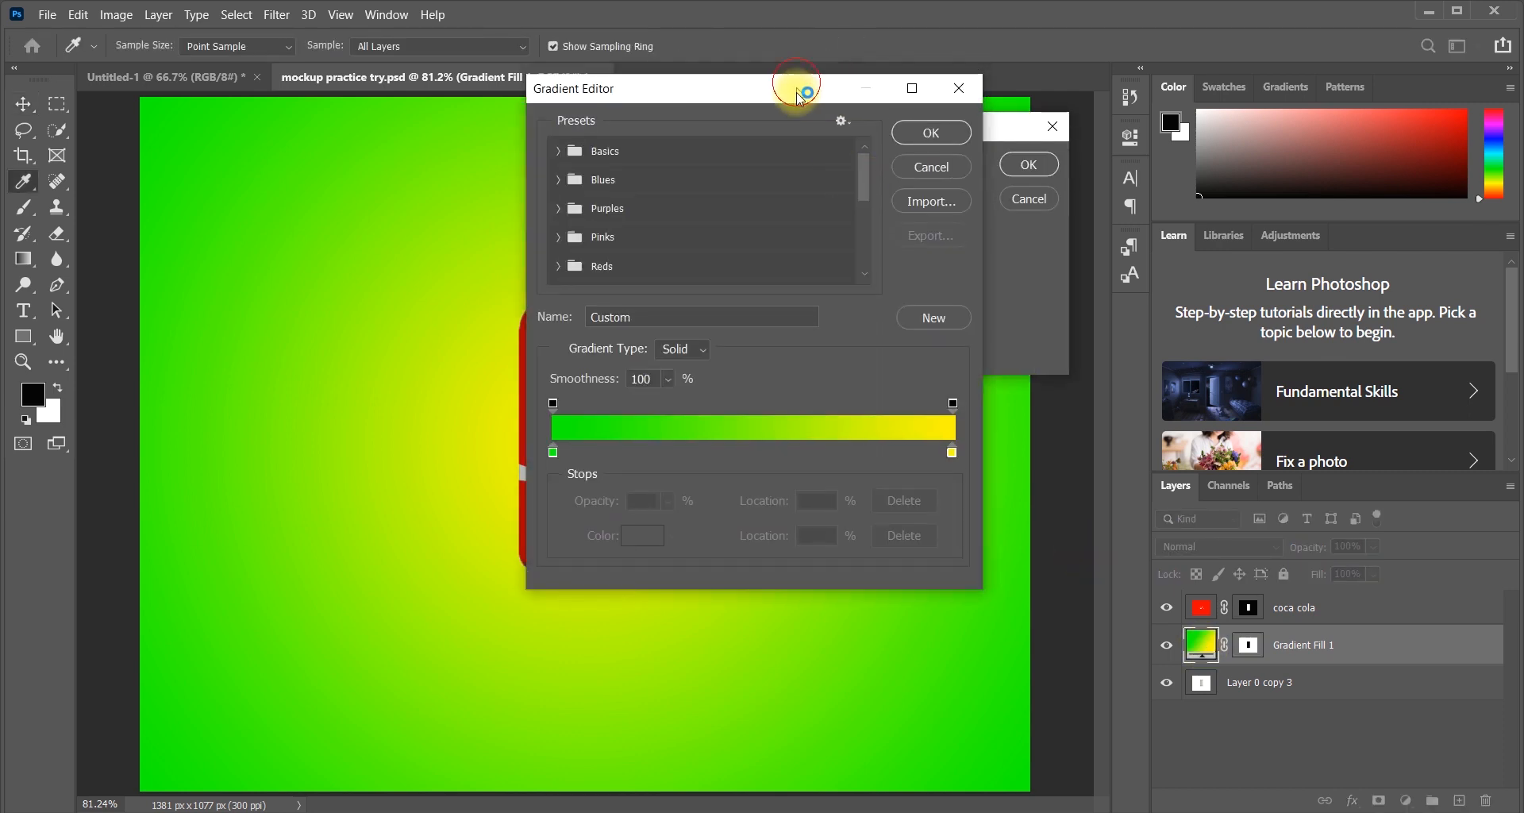
drag(793, 85, 990, 232)
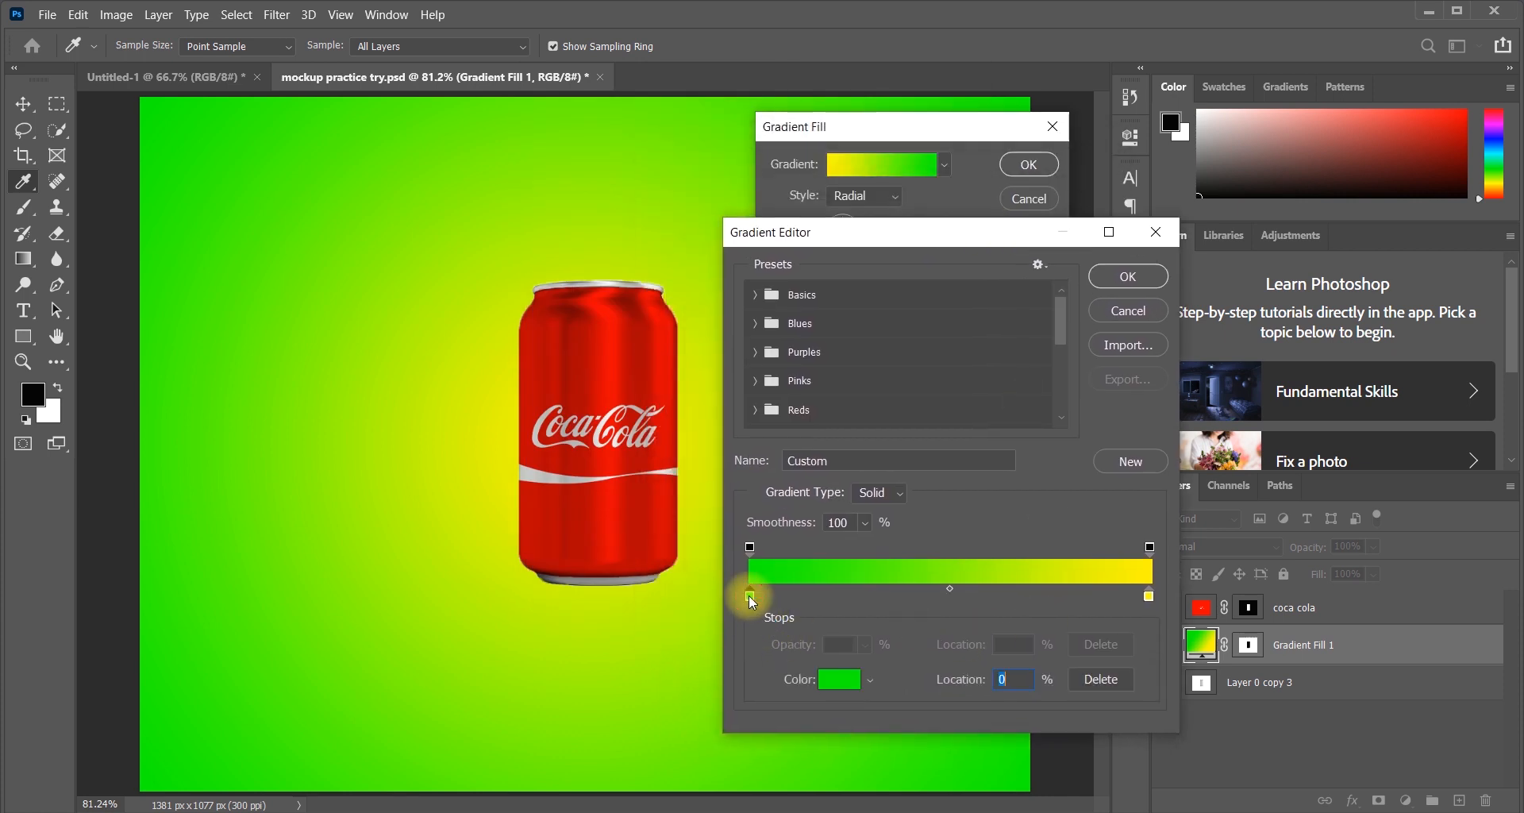
double_click(750, 595)
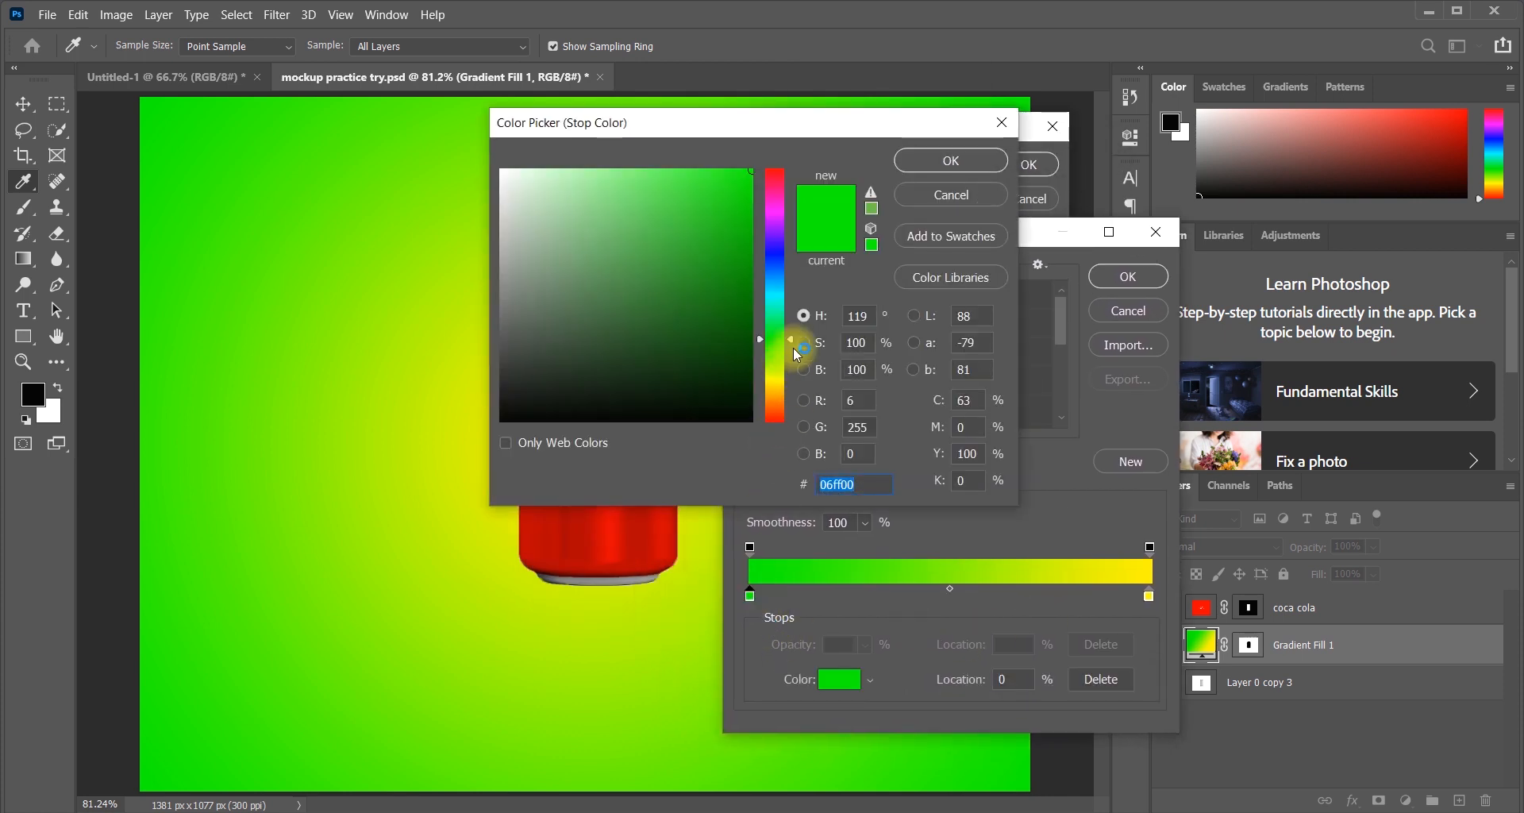
drag(796, 350, 781, 419)
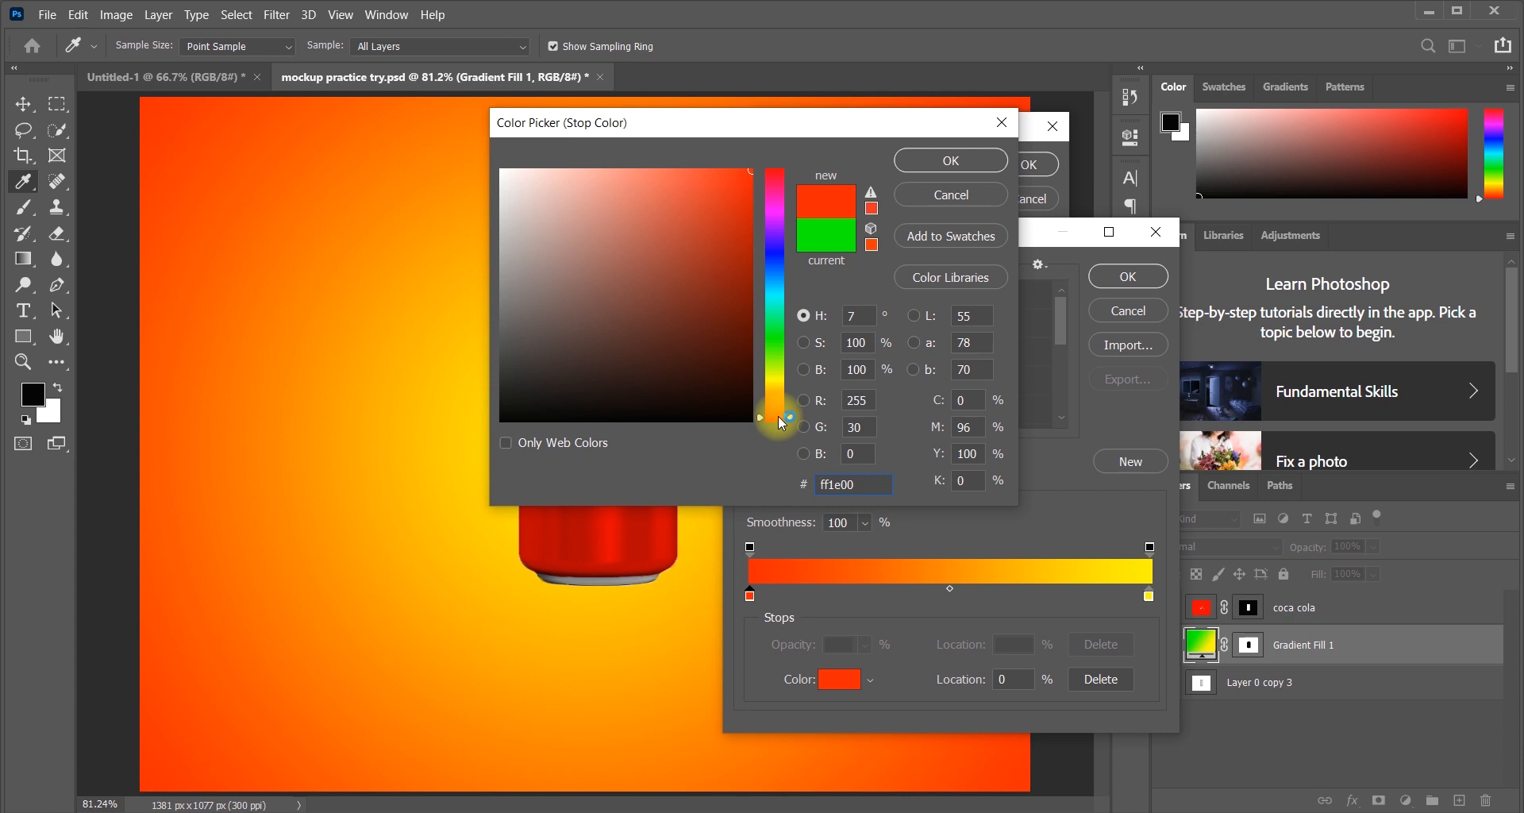
click(948, 198)
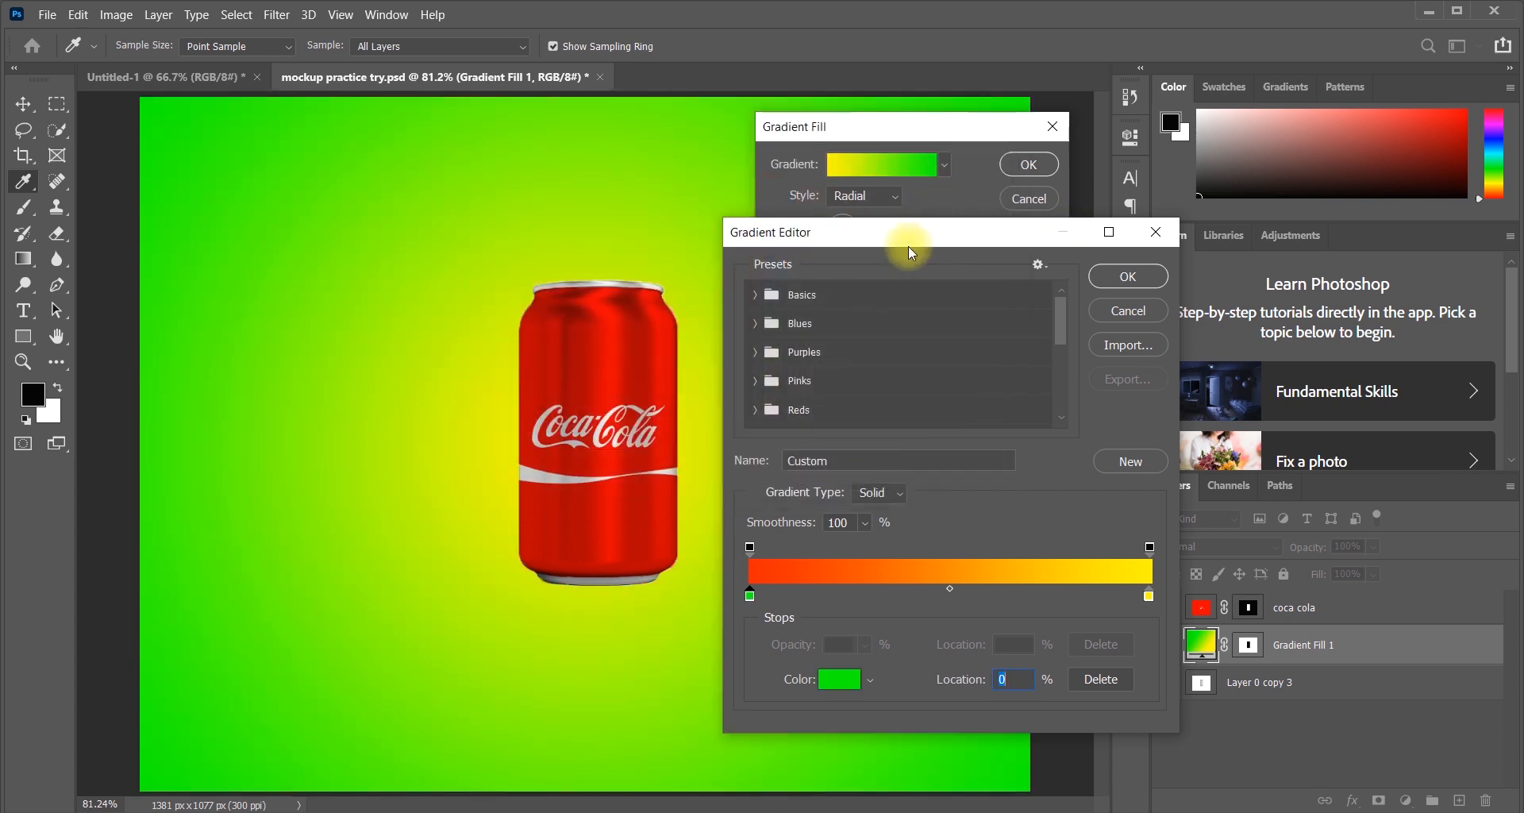
click(1127, 462)
click(1128, 278)
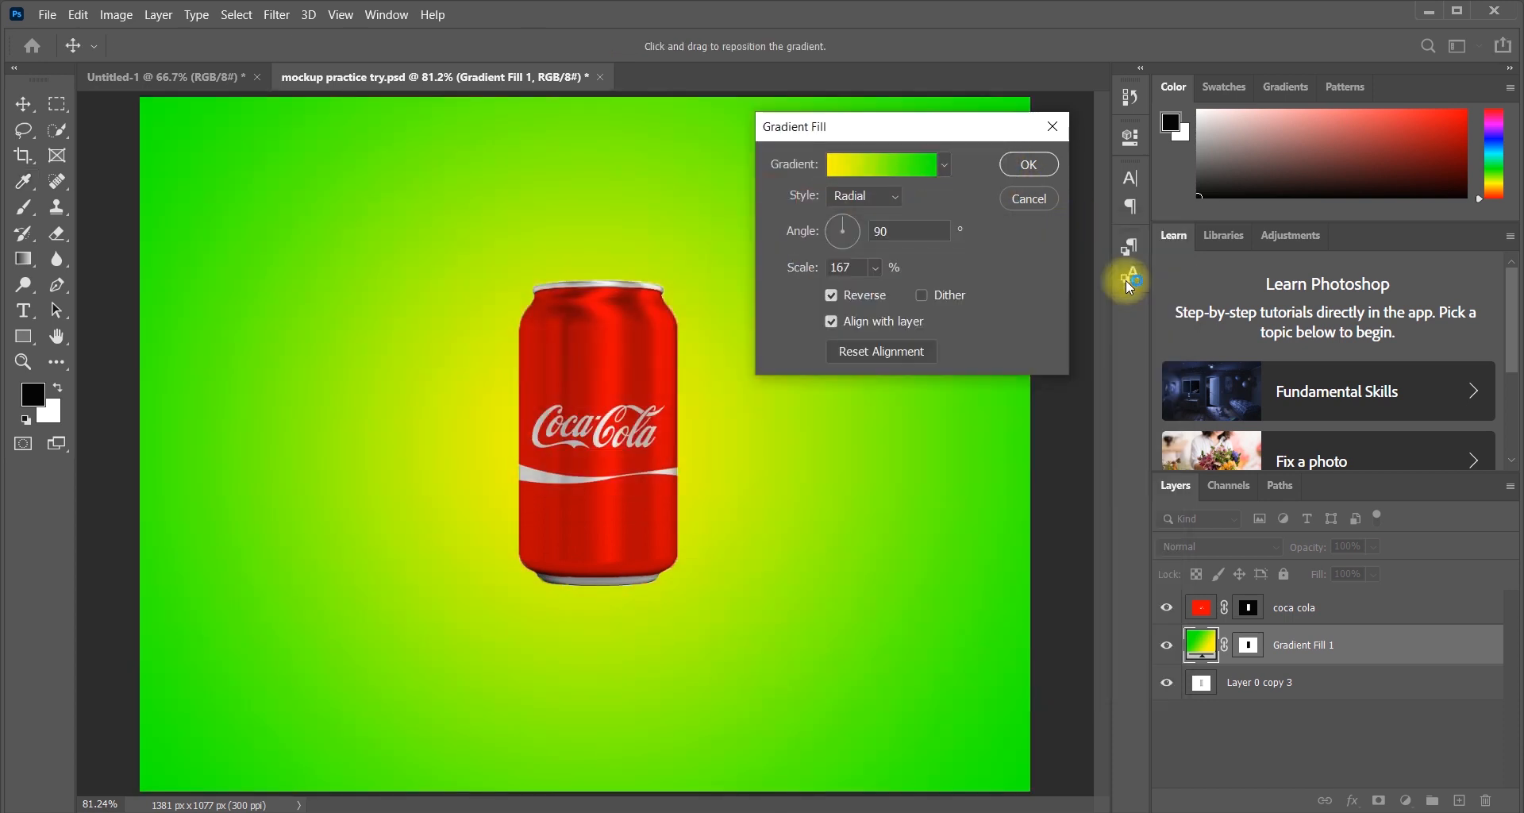
click(1029, 171)
- Change the green color stop of the Gradient Fill 1 background to red ff0000 and apply it
click(1201, 644)
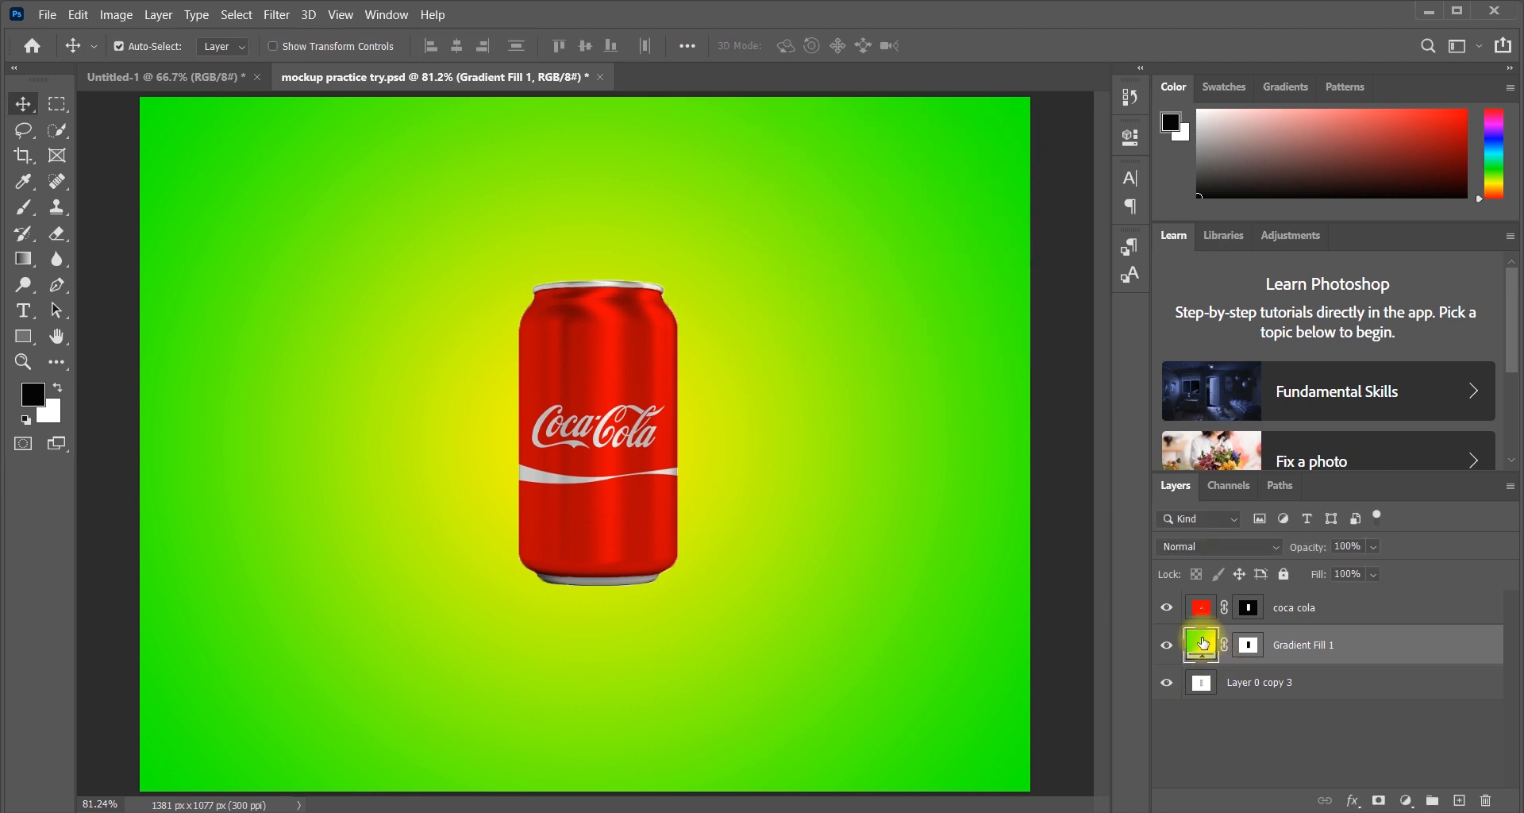
double_click(1202, 643)
click(857, 172)
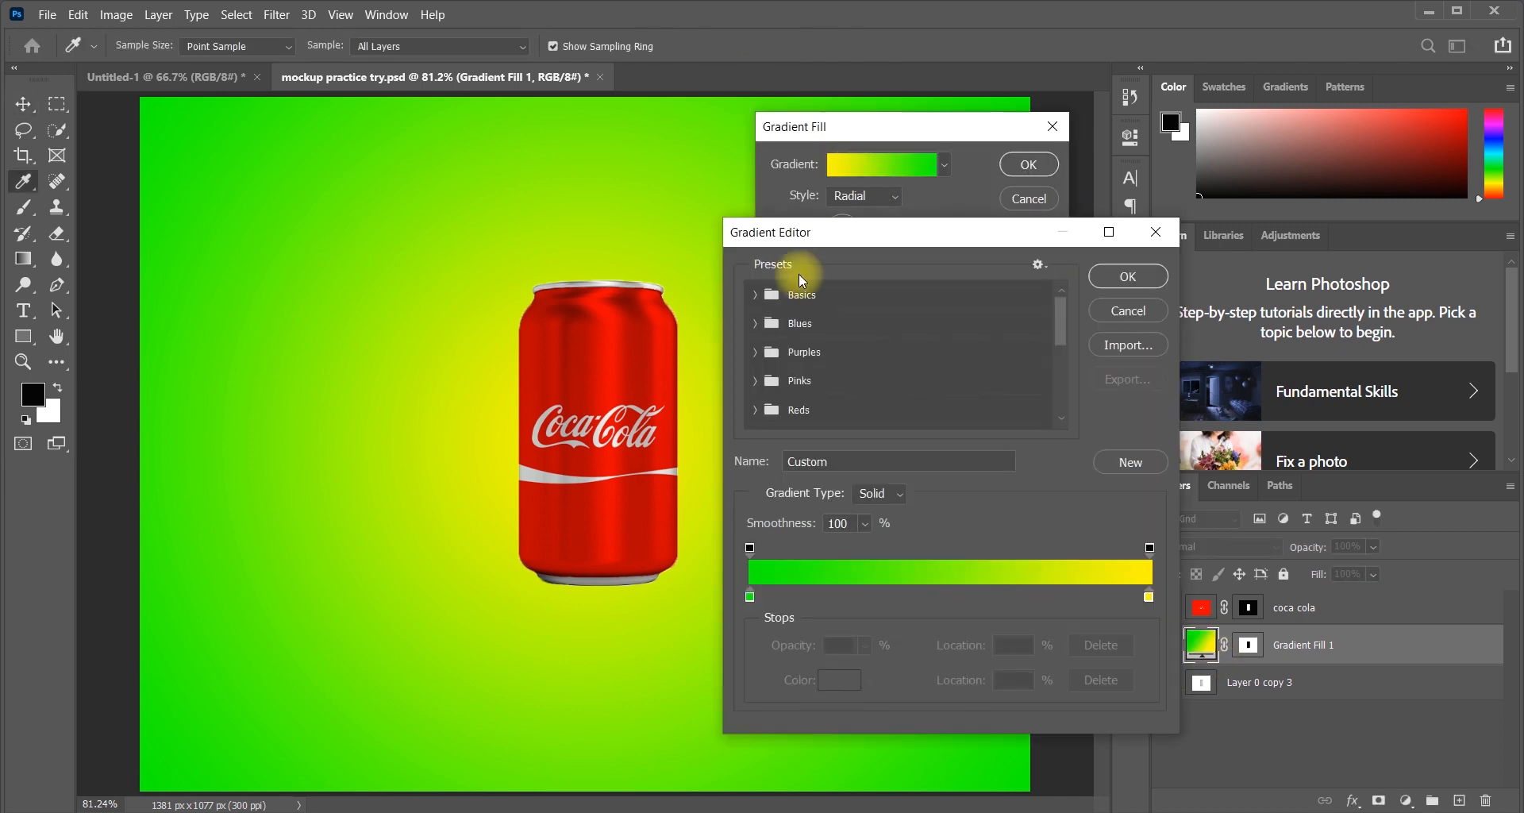
double_click(750, 597)
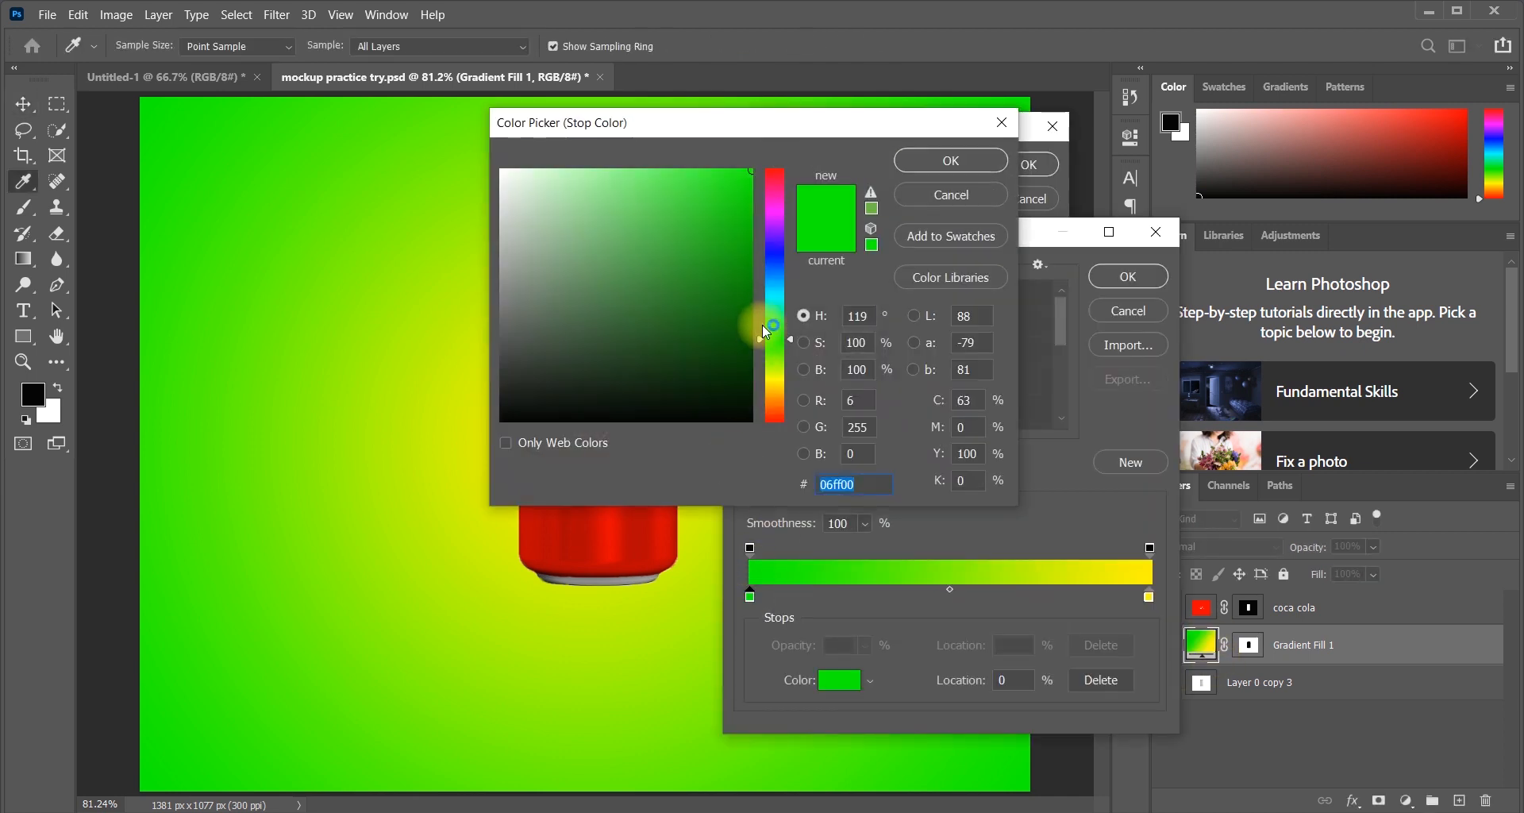
drag(774, 384, 774, 423)
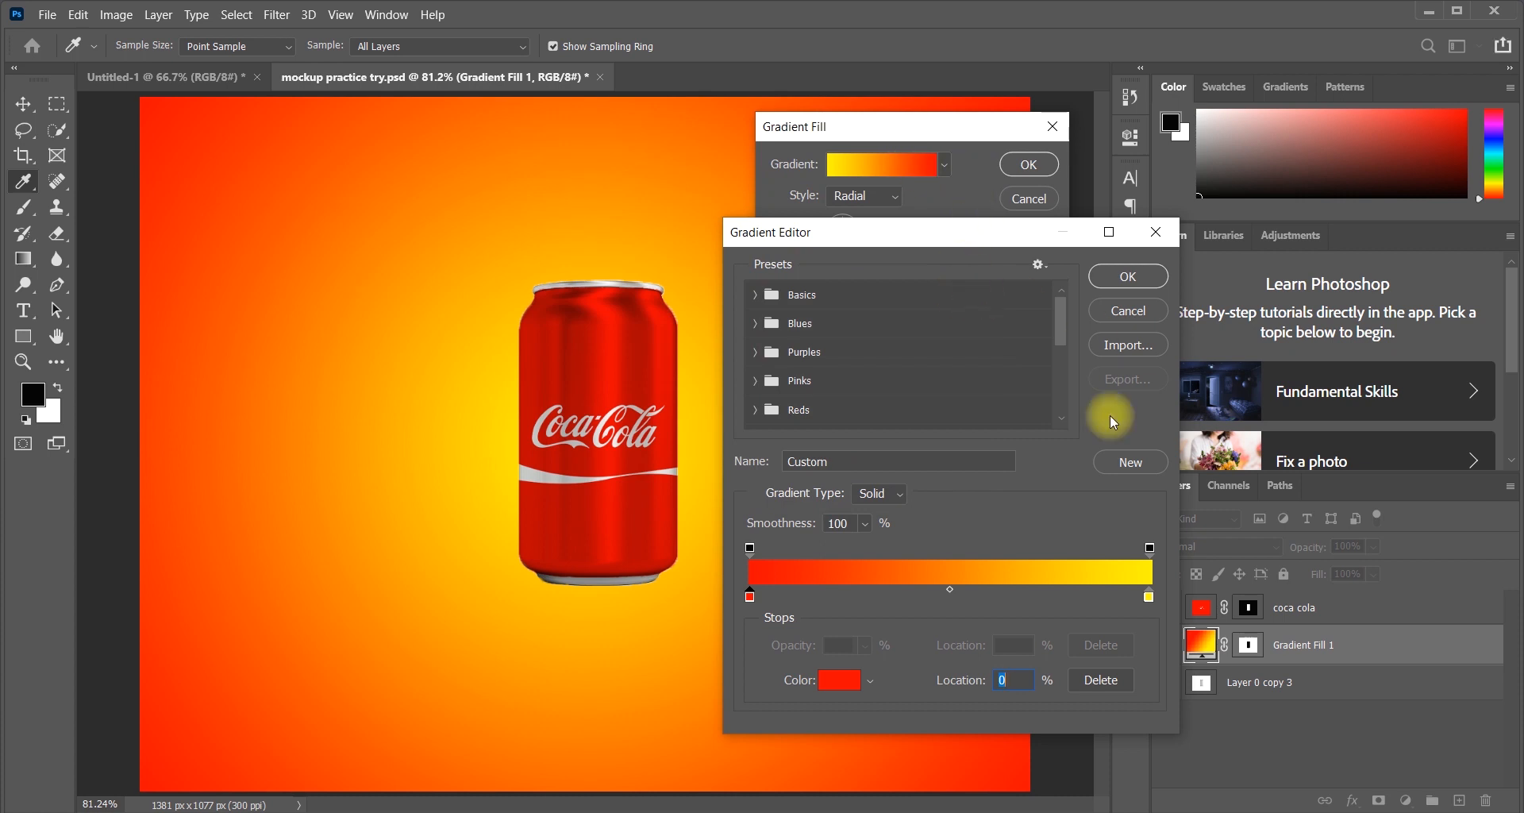
click(1111, 276)
click(1014, 166)
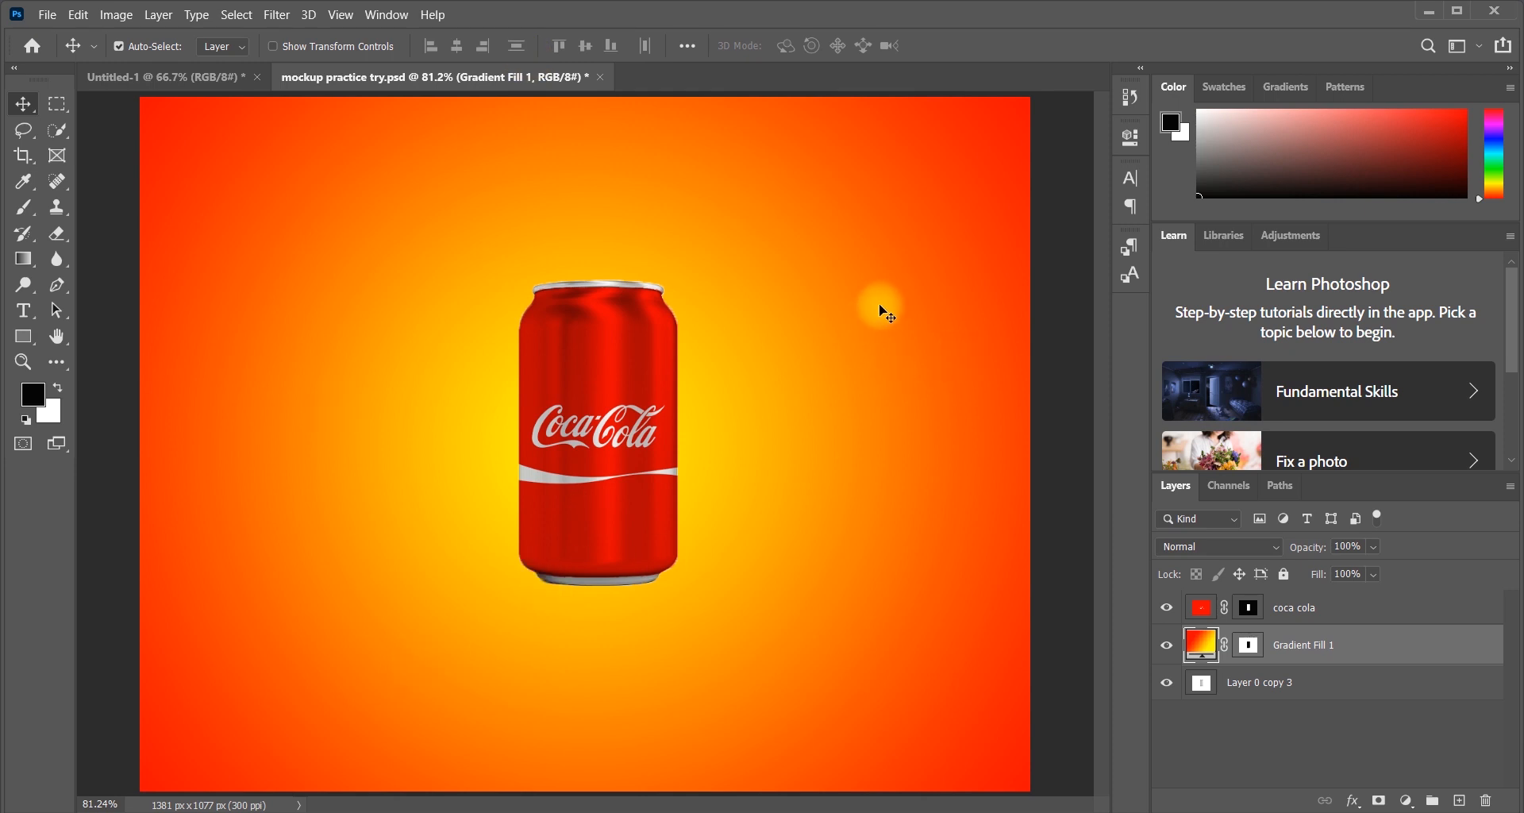
- Try green 00ff0c and the reds c90000 and 880000 sampled from the can as the gradient's outer stop color
double_click(1204, 649)
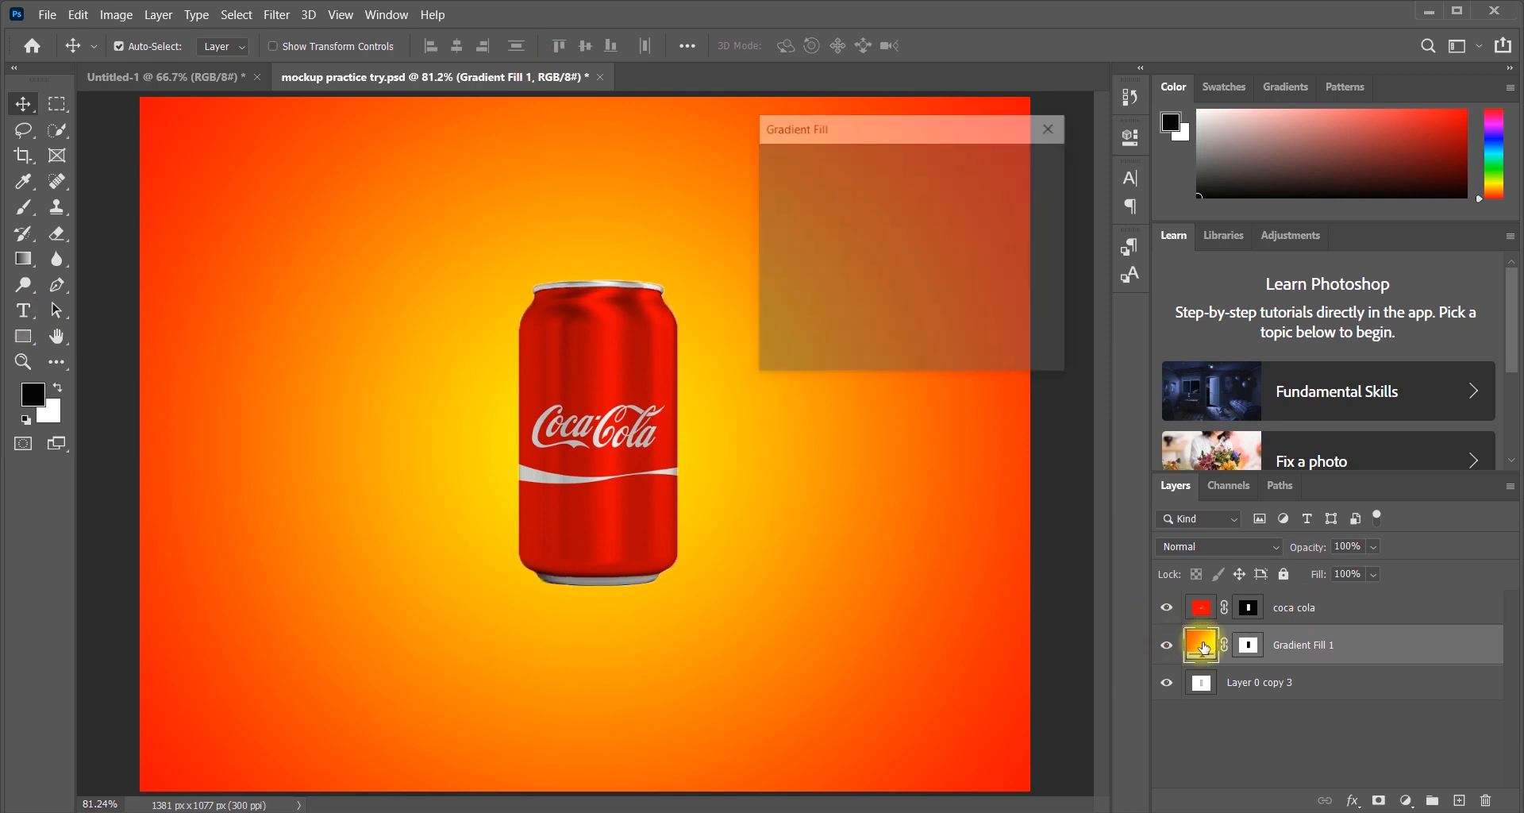
click(868, 165)
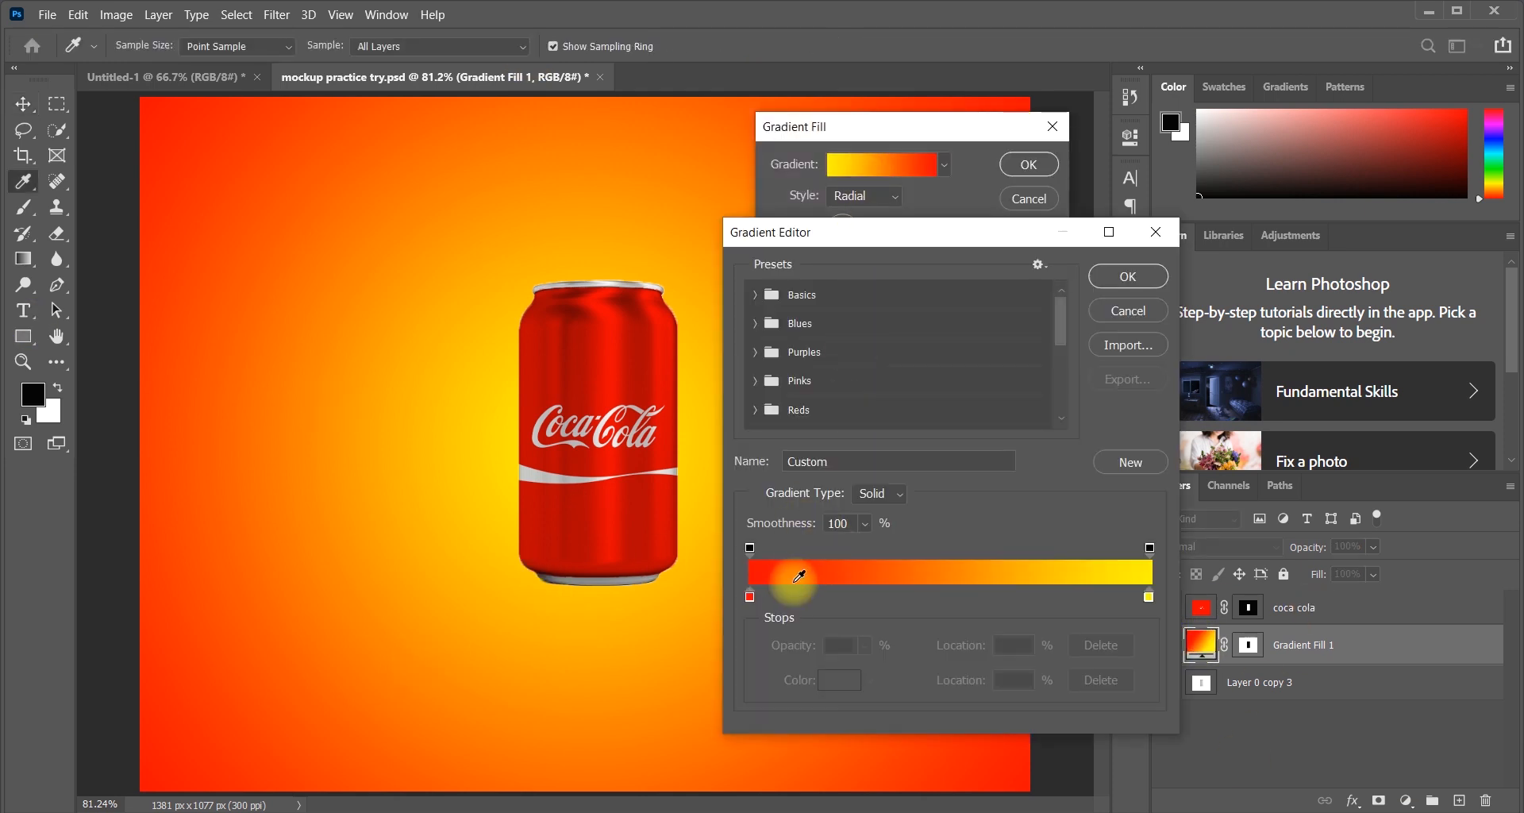
double_click(748, 597)
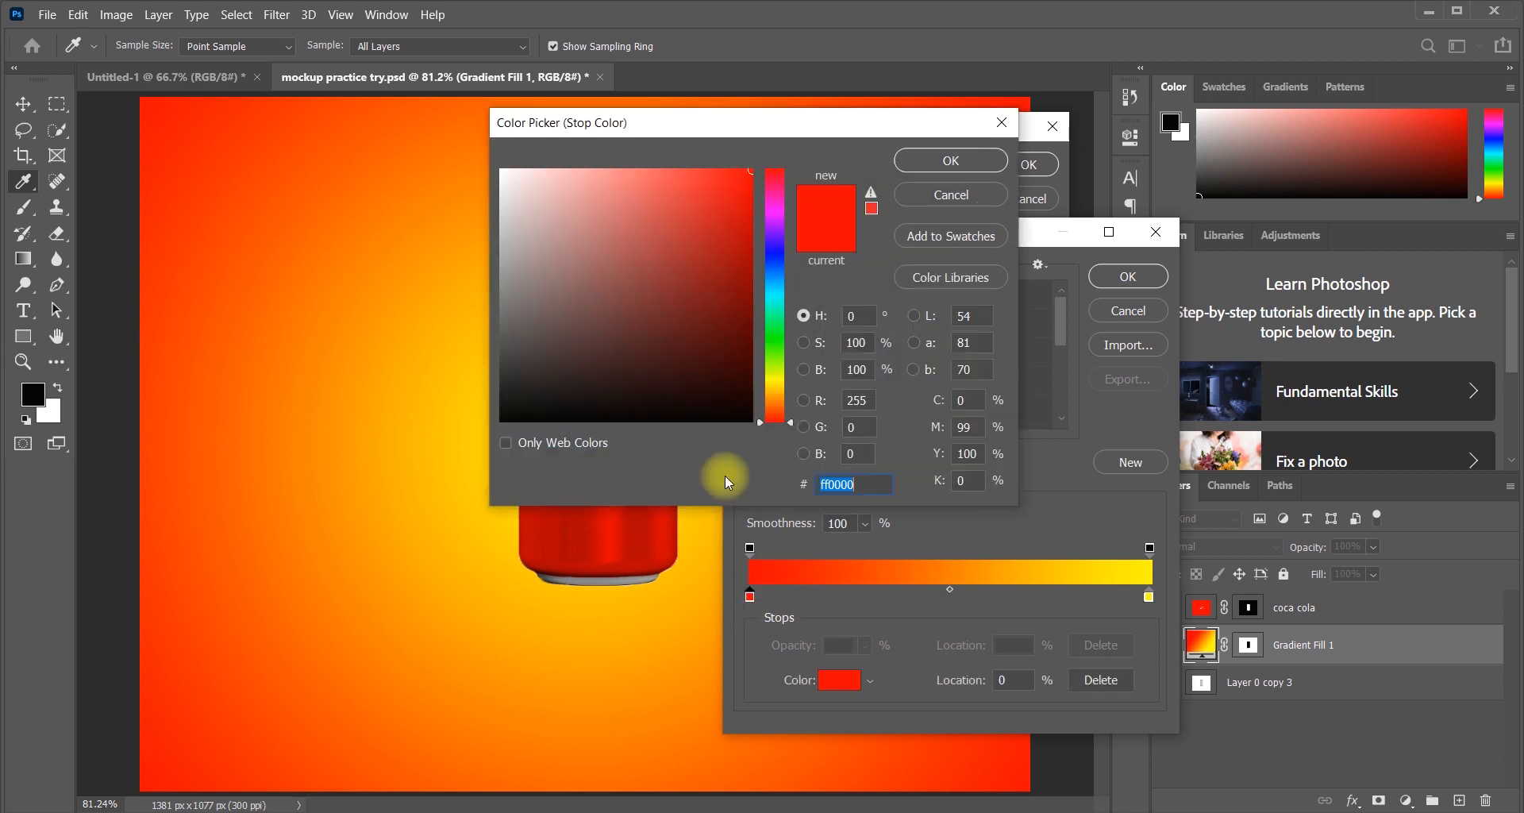
mouse_move(775, 287)
mouse_down()
mouse_move(777, 367)
mouse_move(778, 260)
mouse_move(777, 432)
mouse_move(780, 171)
mouse_move(1058, 129)
mouse_move(1049, 145)
mouse_up()
drag(1030, 262, 1035, 352)
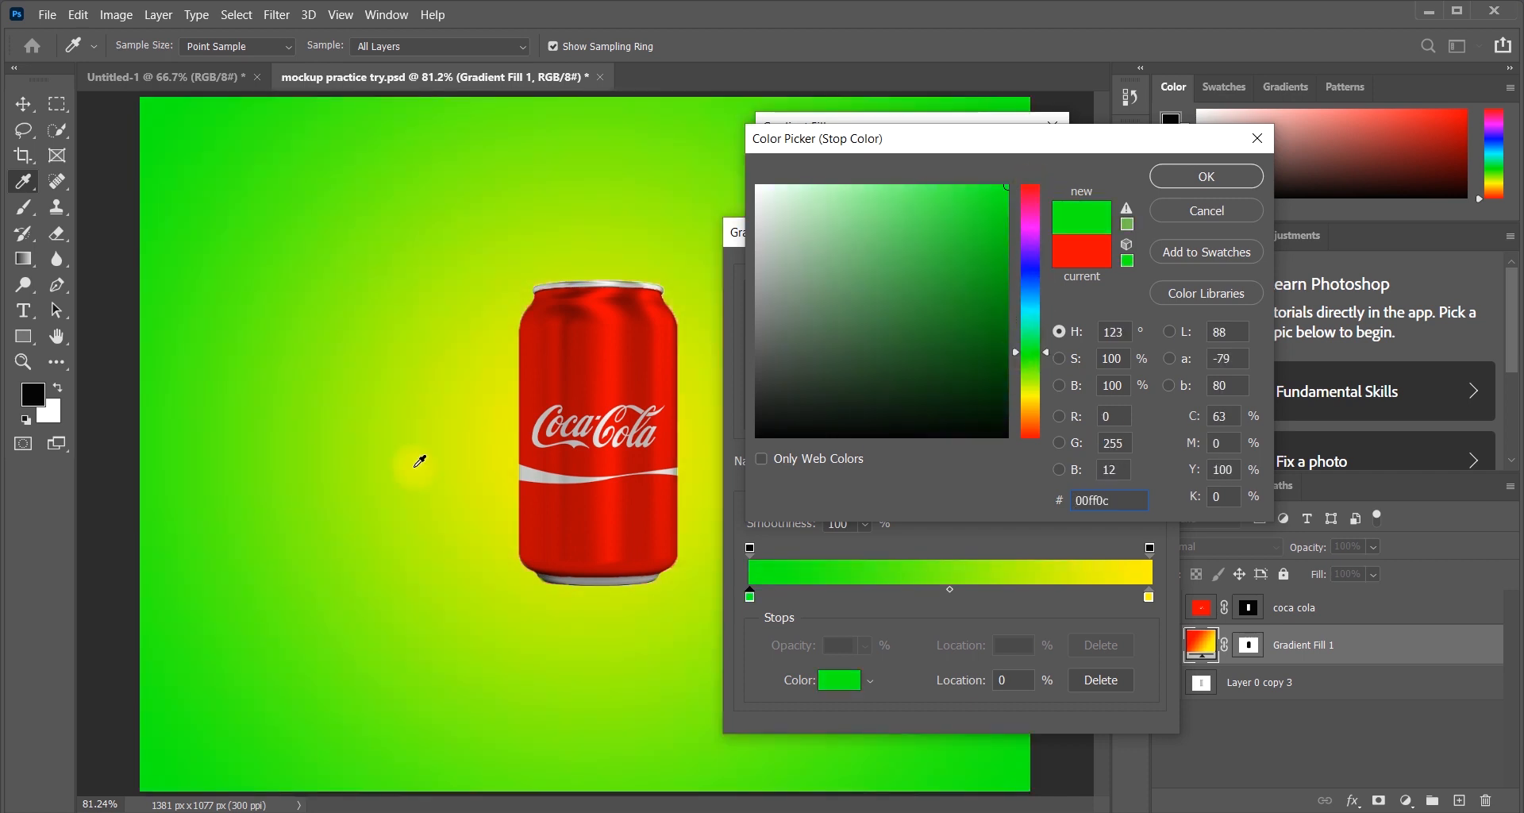
click(587, 327)
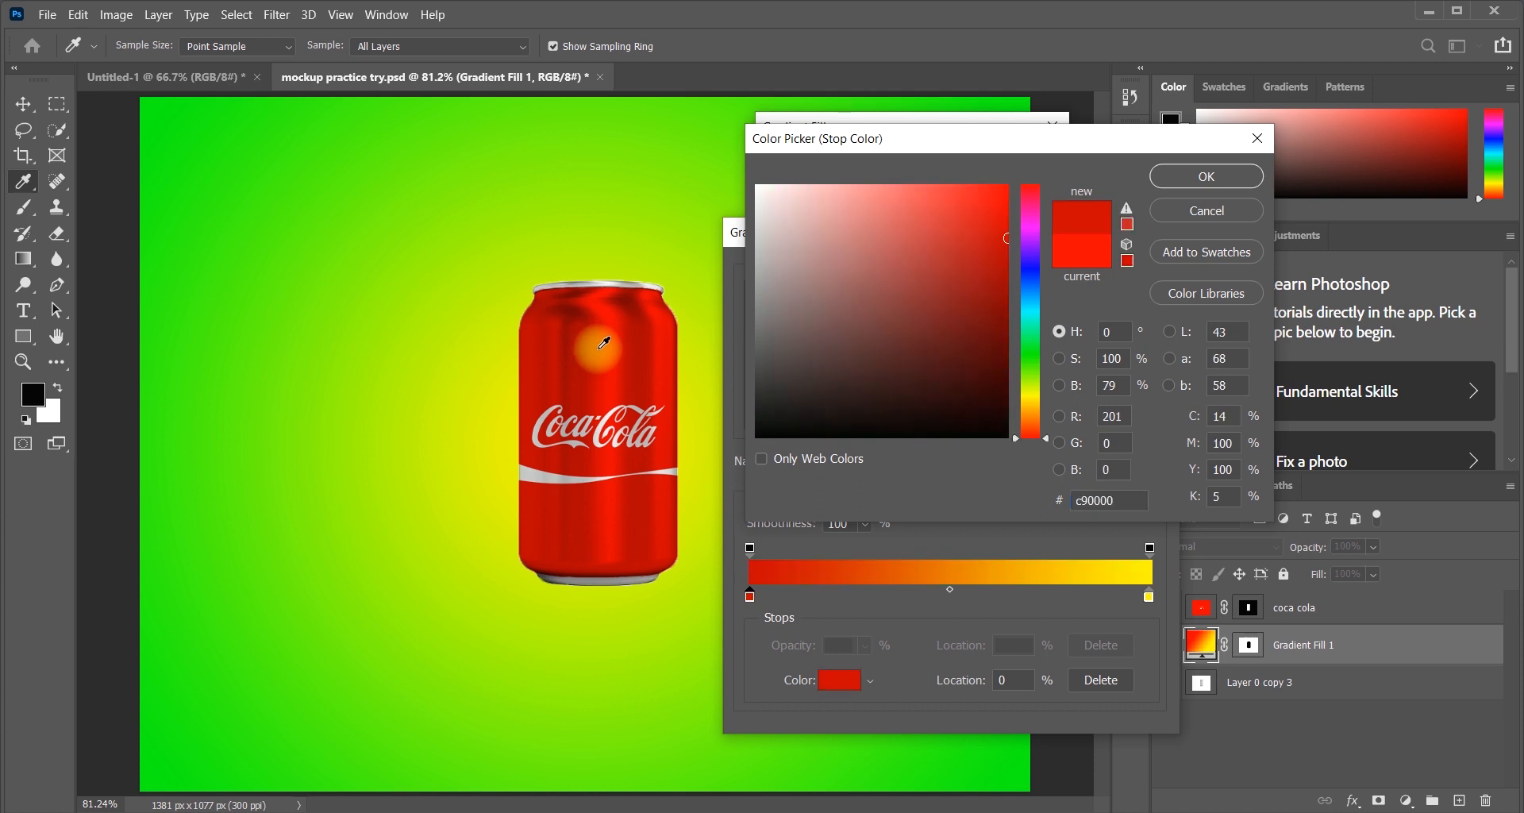
click(570, 311)
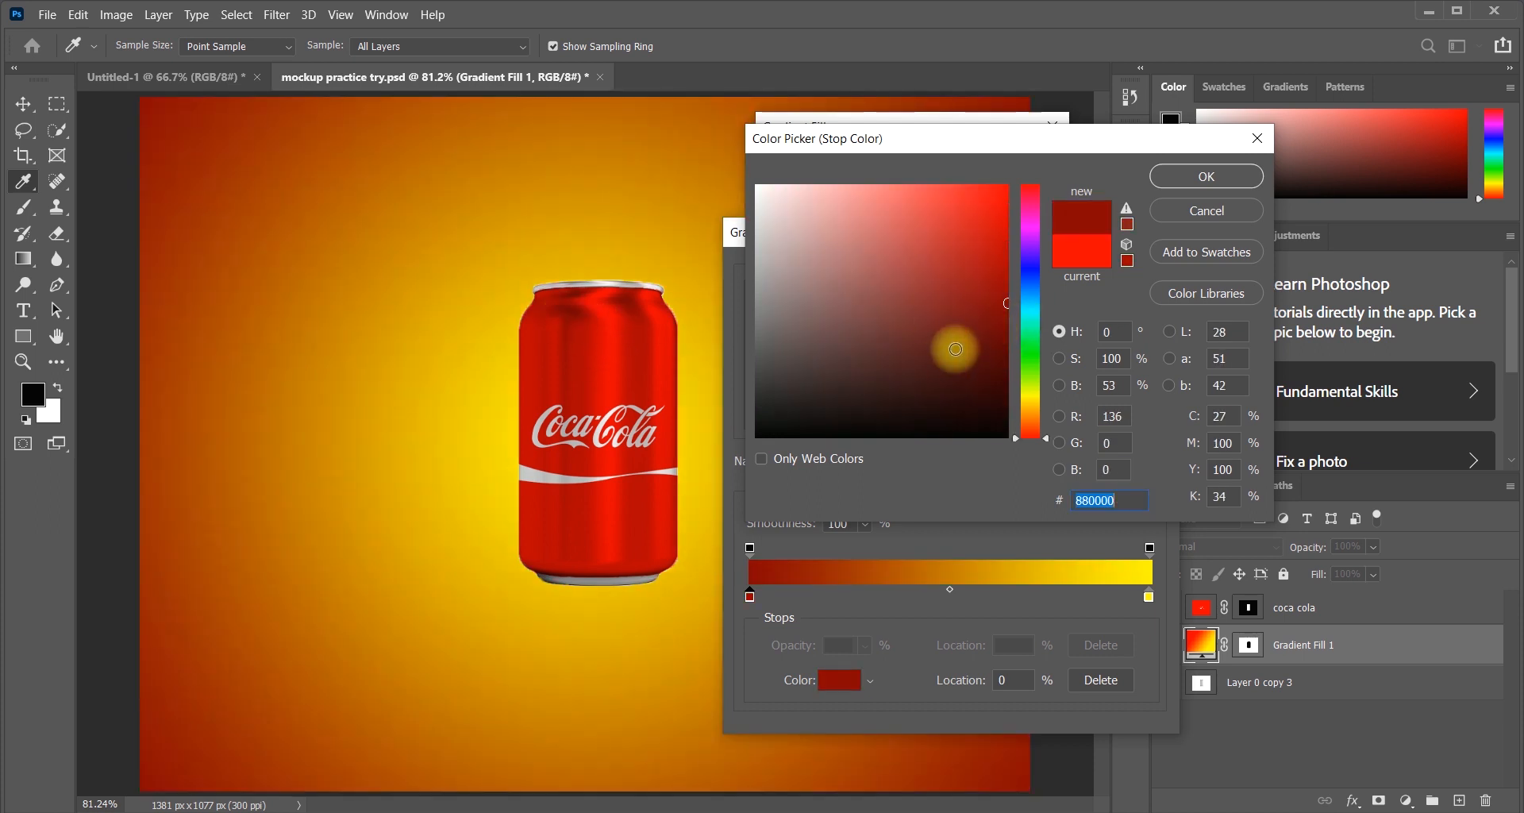
- Set the gradient's outer color stop to green 06ff00 and apply the gradient fill
drag(965, 362, 1006, 185)
drag(1030, 433, 1040, 360)
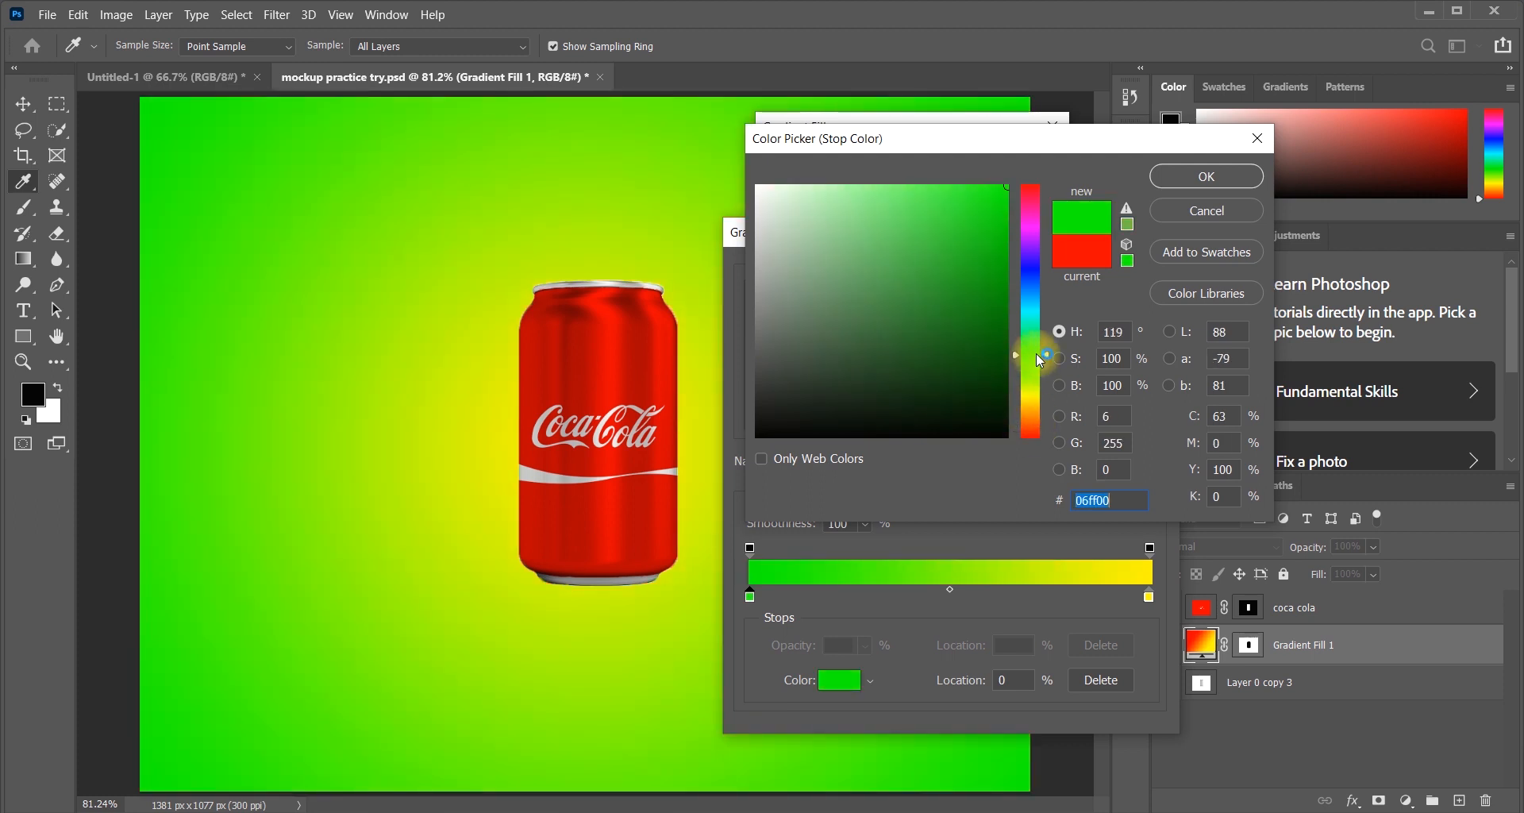
click(1206, 176)
click(1135, 278)
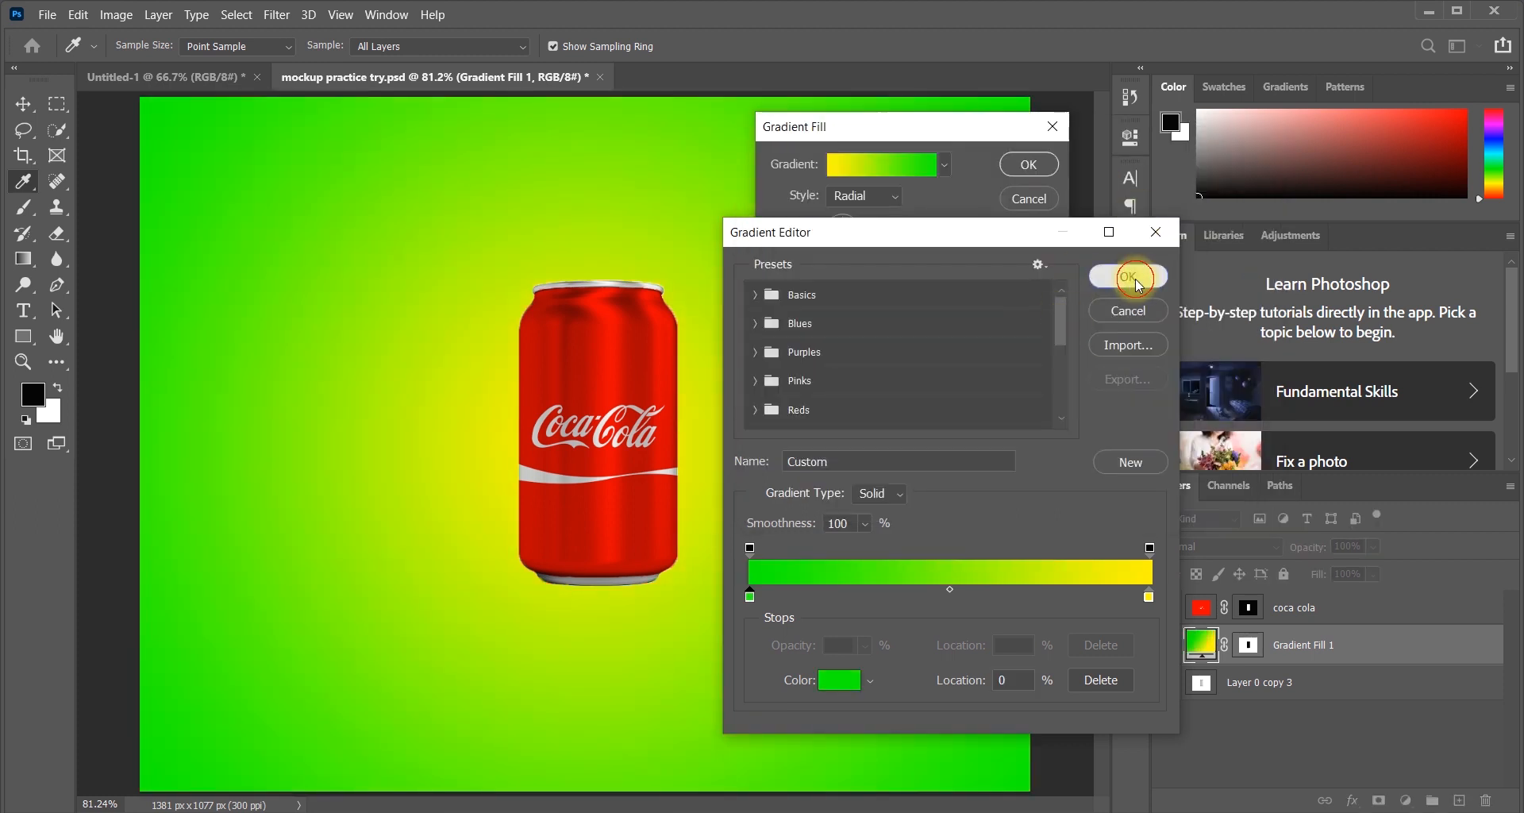
click(1024, 164)
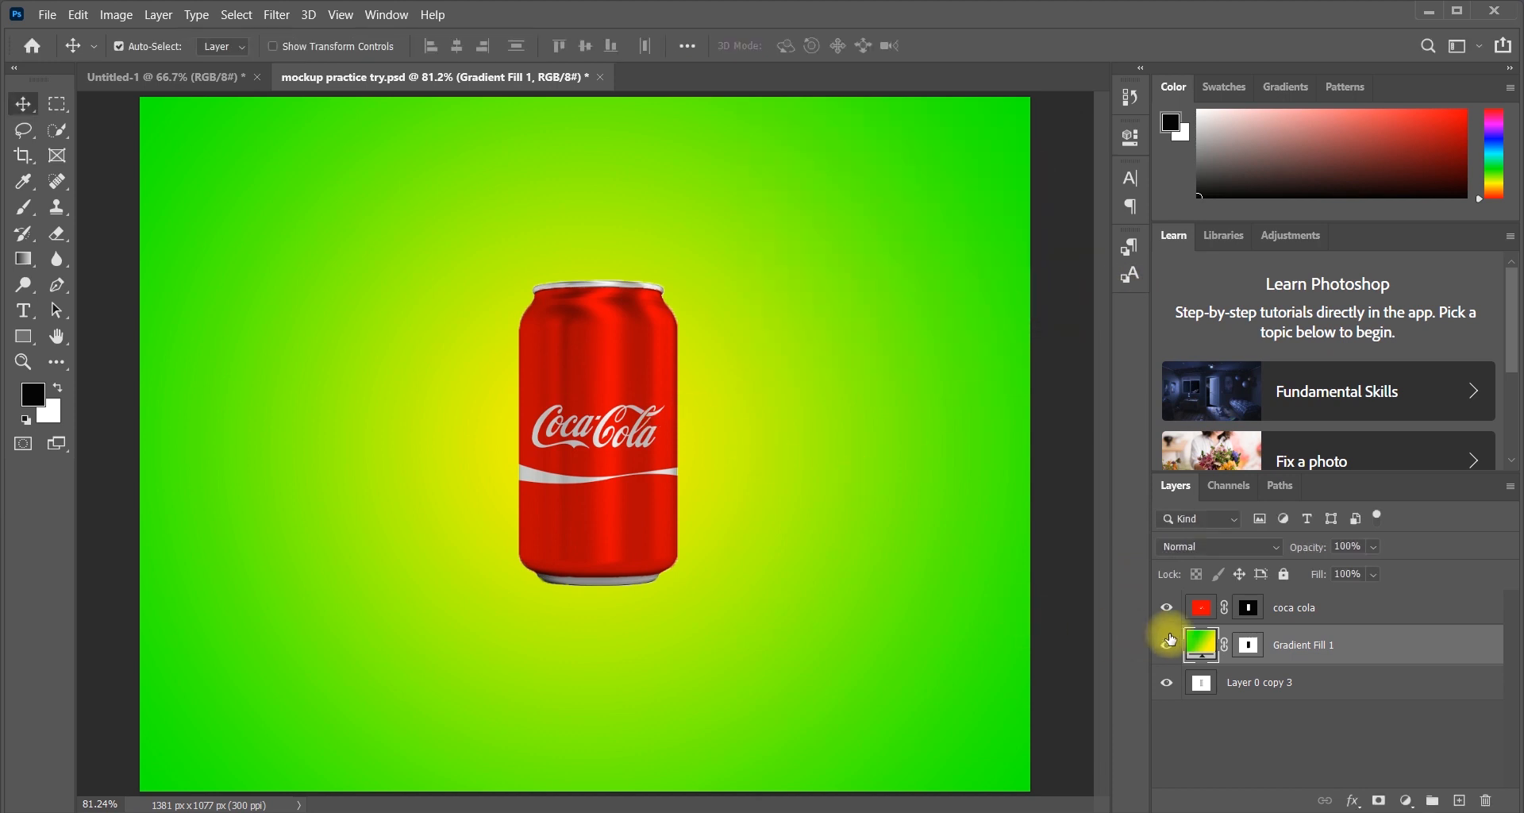
- Set the scale of the Gradient Fill 1 radial gradient to 159%
double_click(1200, 644)
drag(806, 265, 839, 283)
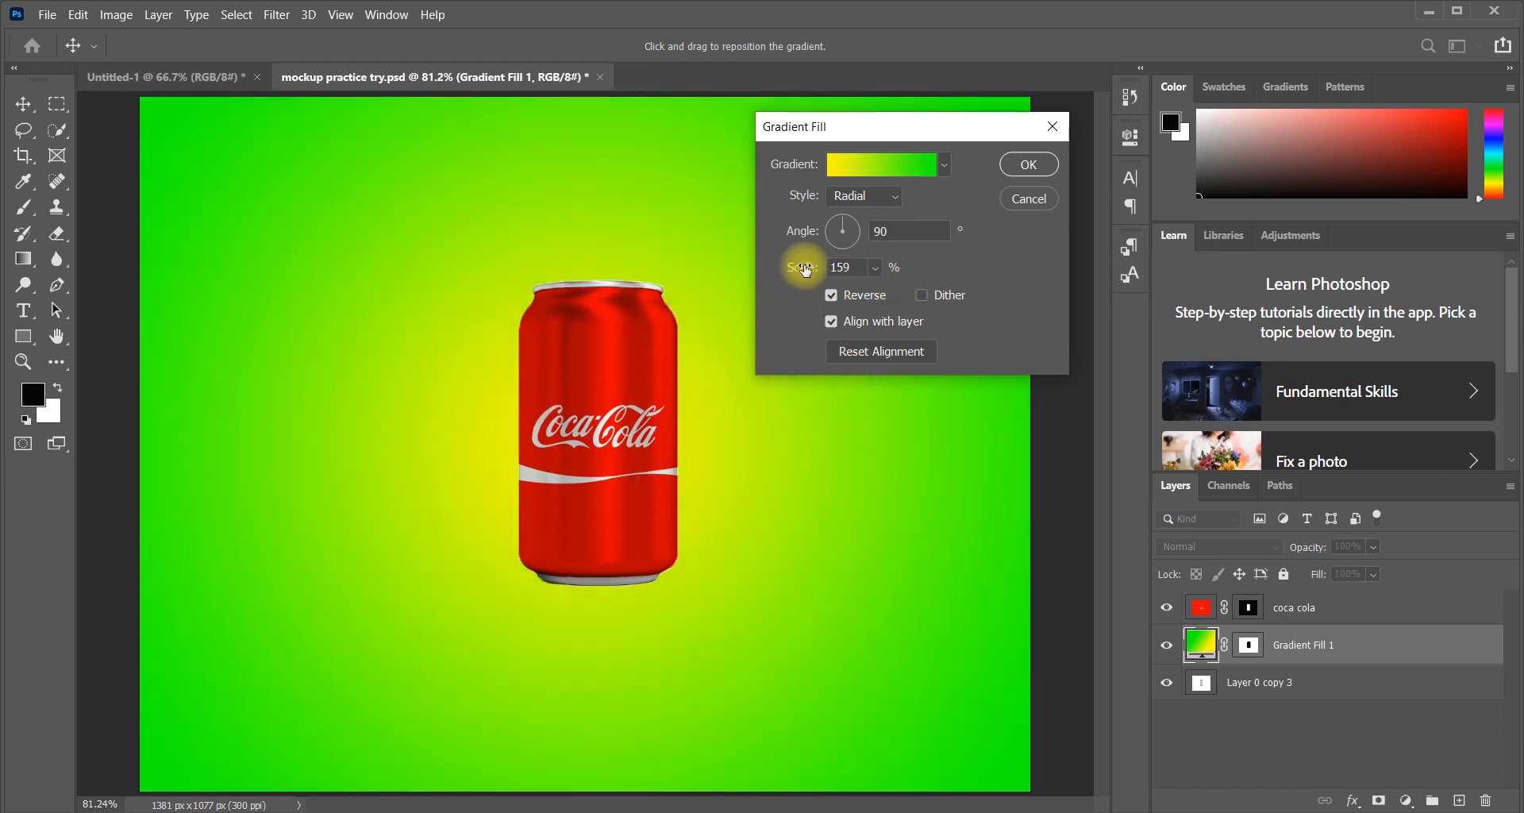
click(1026, 165)
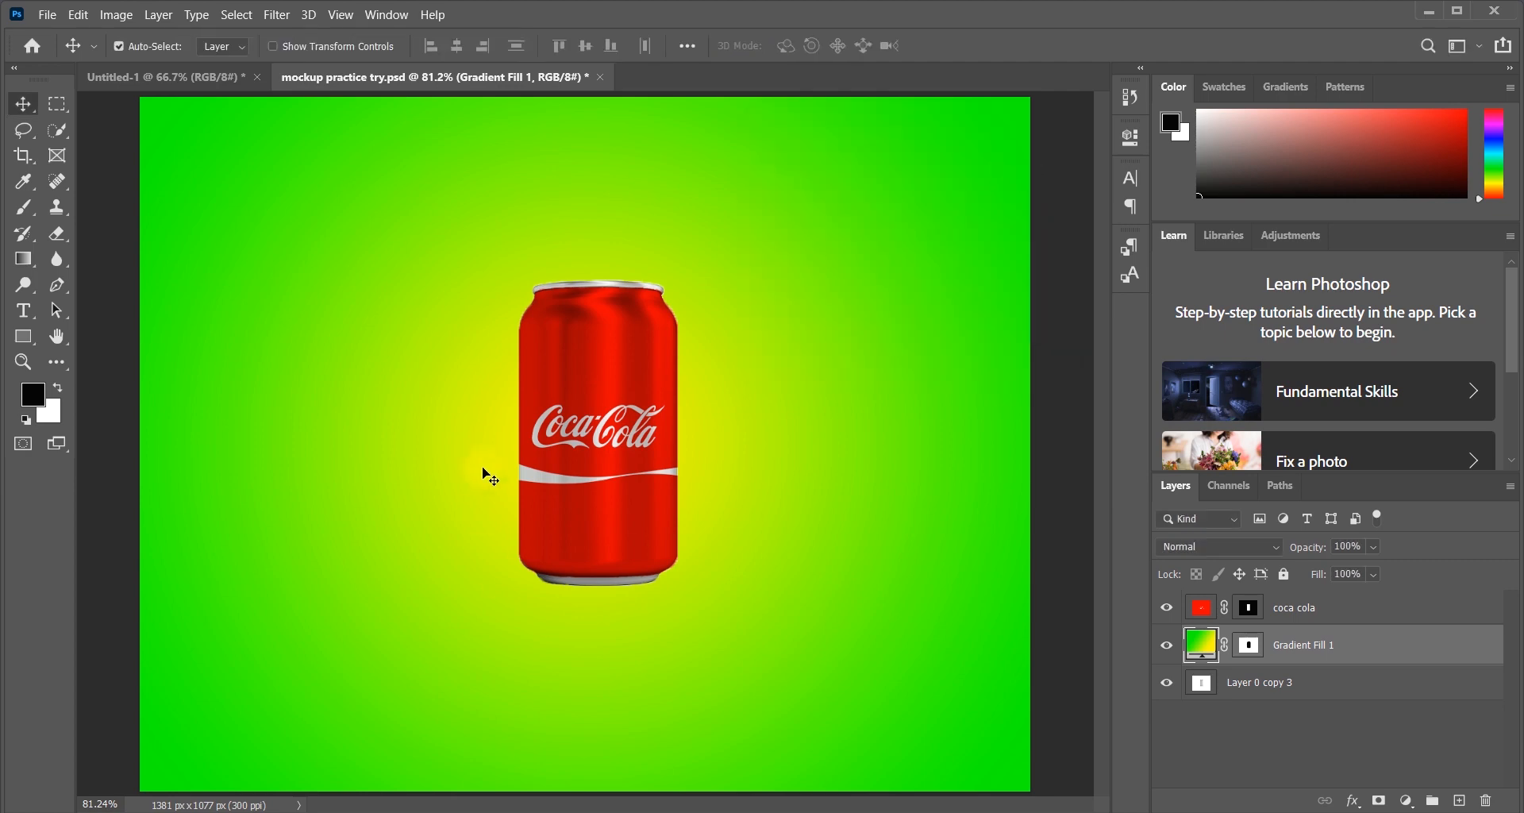